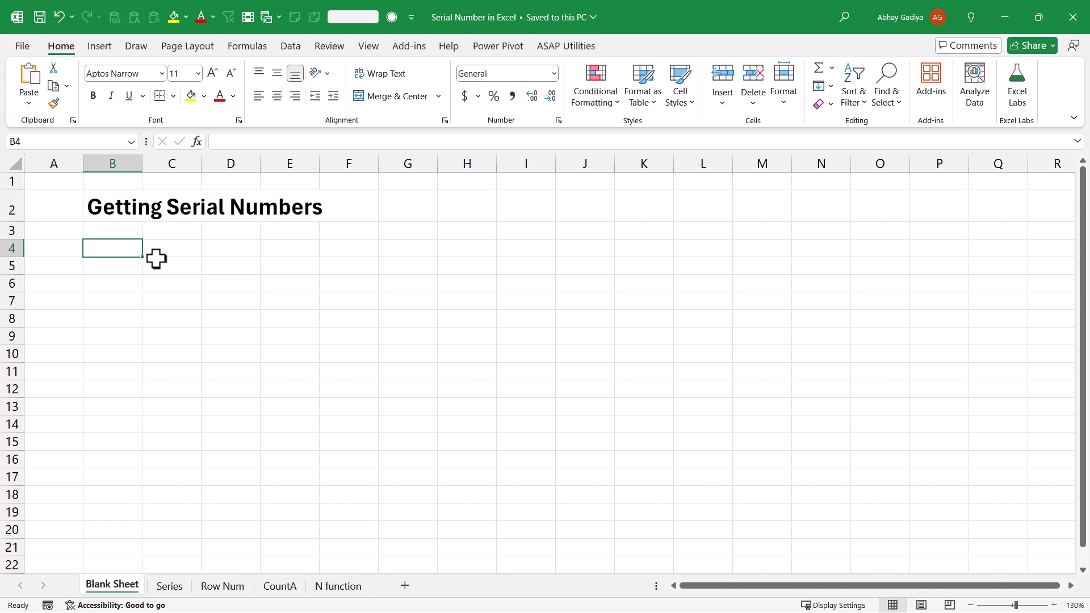
# Enter 1 in B4 and fill a linear column series with step 1 and stop value 10000
pyautogui.write('1')
pyautogui.press('Return')
pyautogui.press('Up')
pyautogui.click(823, 92)
pyautogui.click(846, 211)
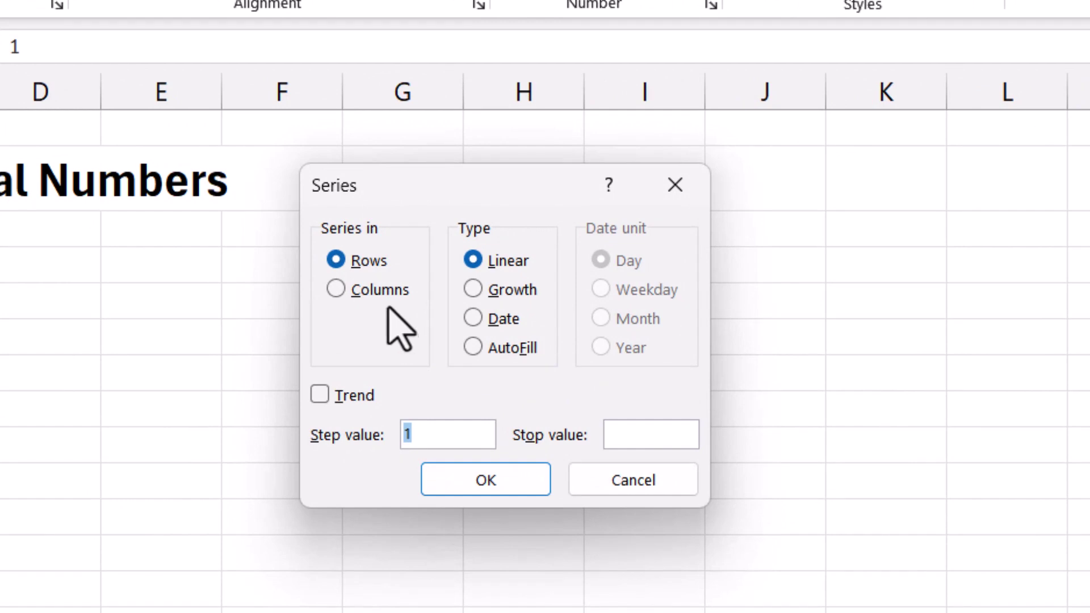
pyautogui.click(394, 277)
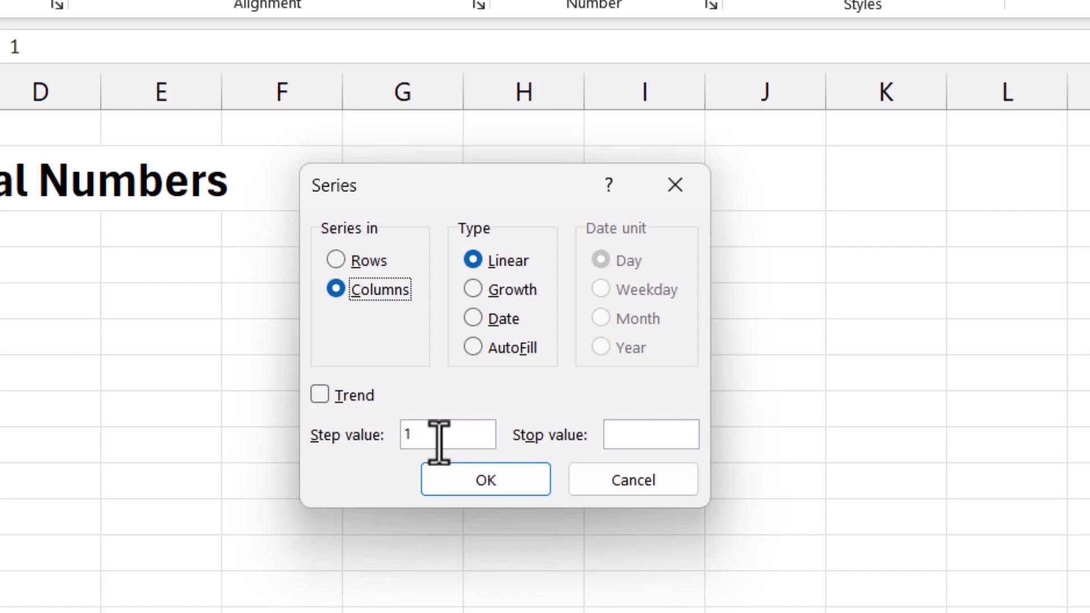
pyautogui.click(650, 433)
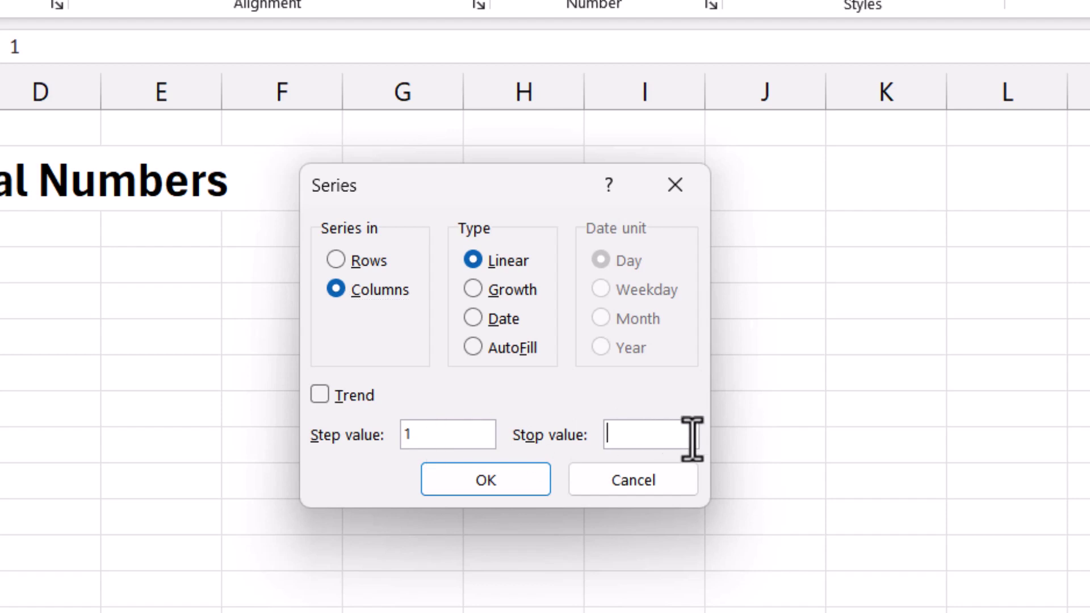
pyautogui.write('10000')
pyautogui.click(484, 482)
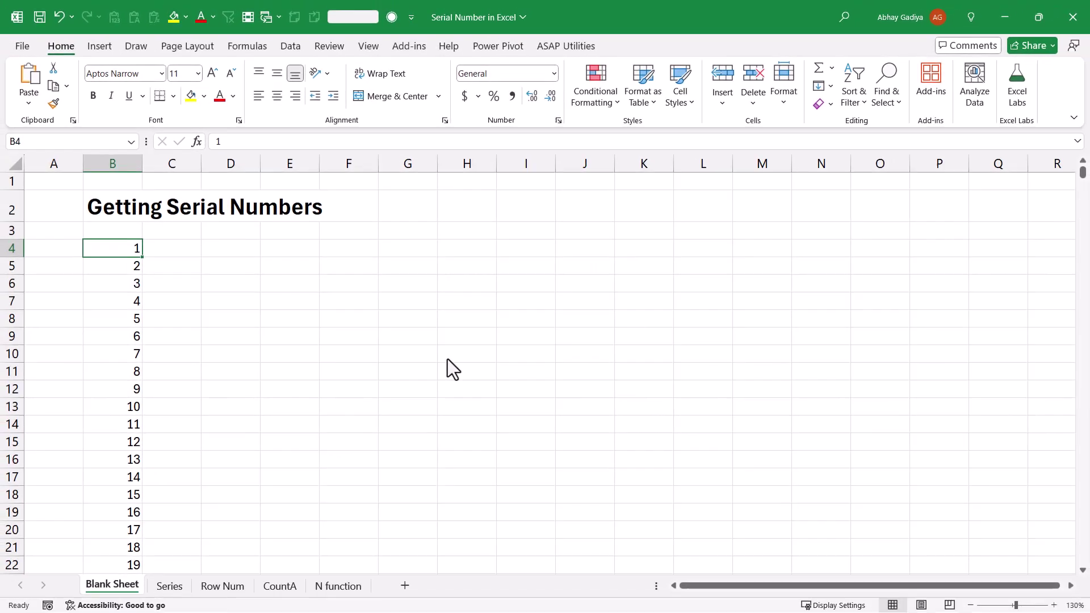
# Jump to the last number and back to the top to confirm the series ends at 10000
pyautogui.hotkey('ctrl', 'Down')
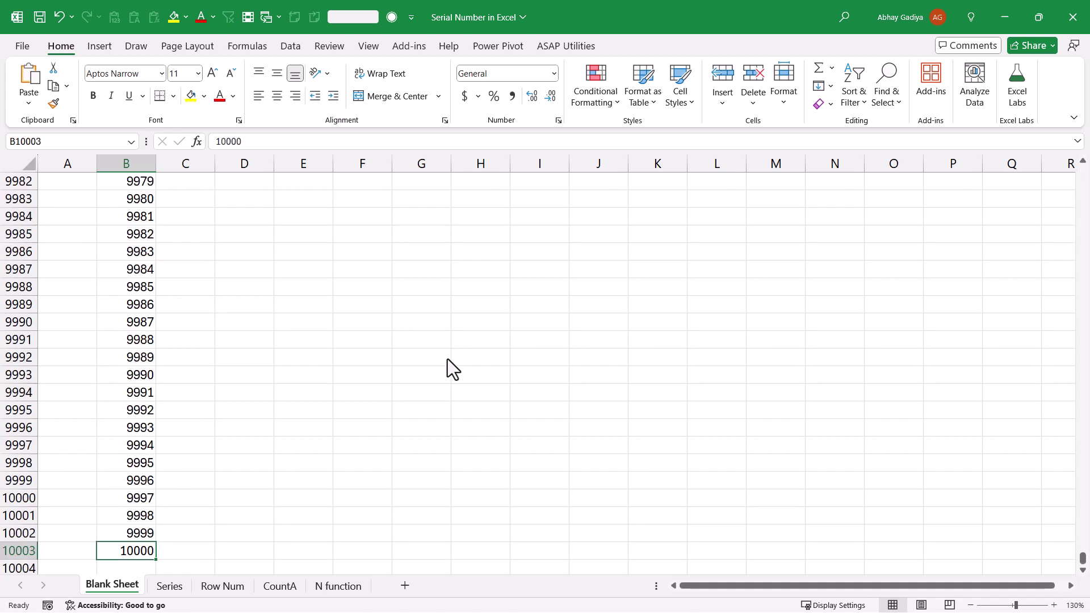
pyautogui.hotkey('ctrl', 'Up')
pyautogui.press('Up')
pyautogui.press('Up')
pyautogui.press('Up')
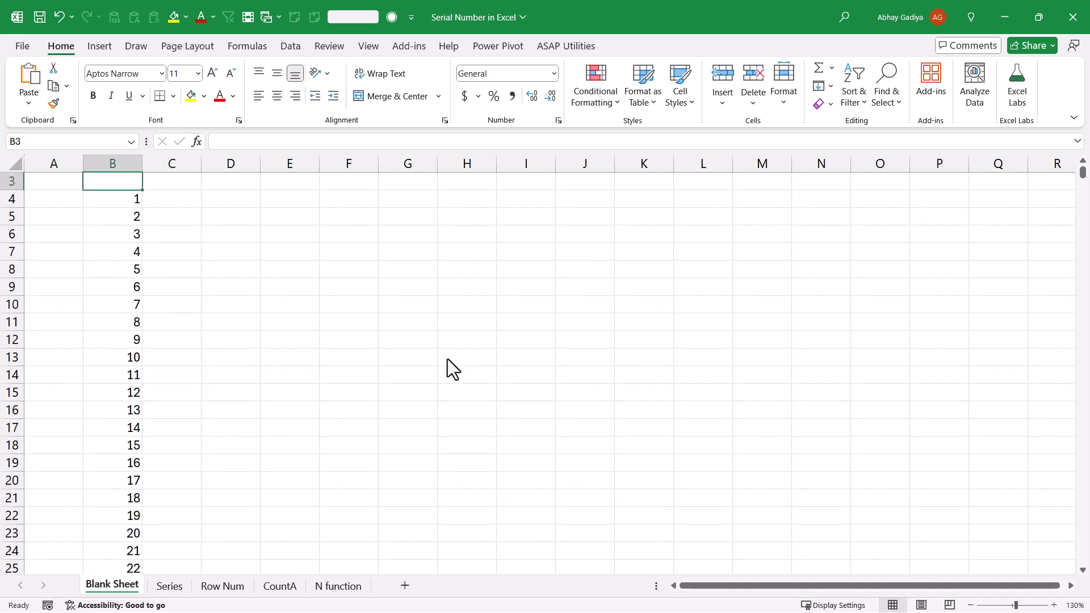
pyautogui.press('Down')
pyautogui.press('Down')
pyautogui.press('Down')
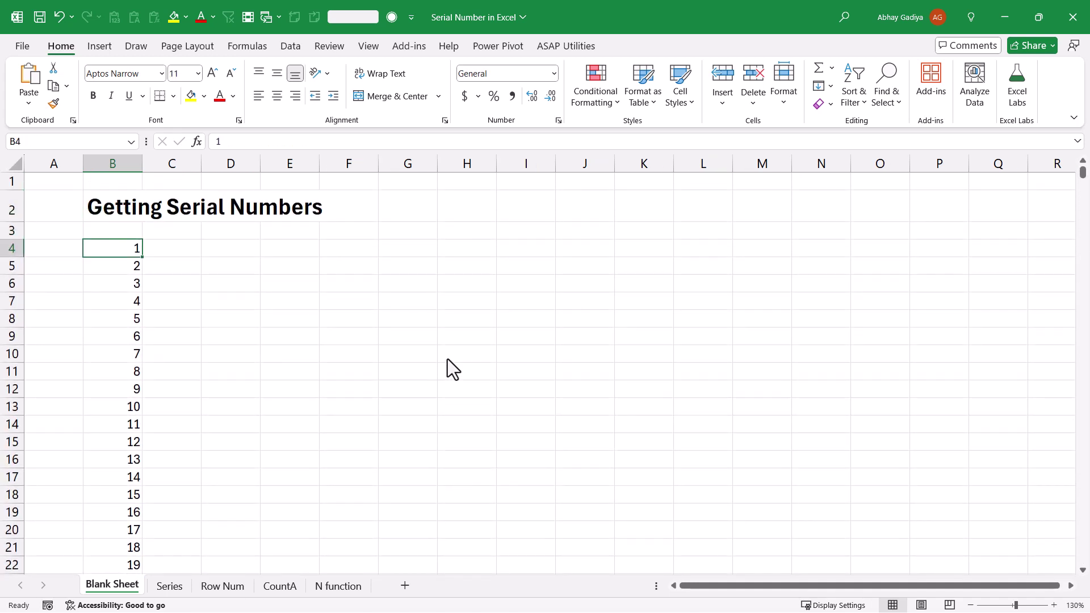
pyautogui.press('Right')
pyautogui.press('Right')
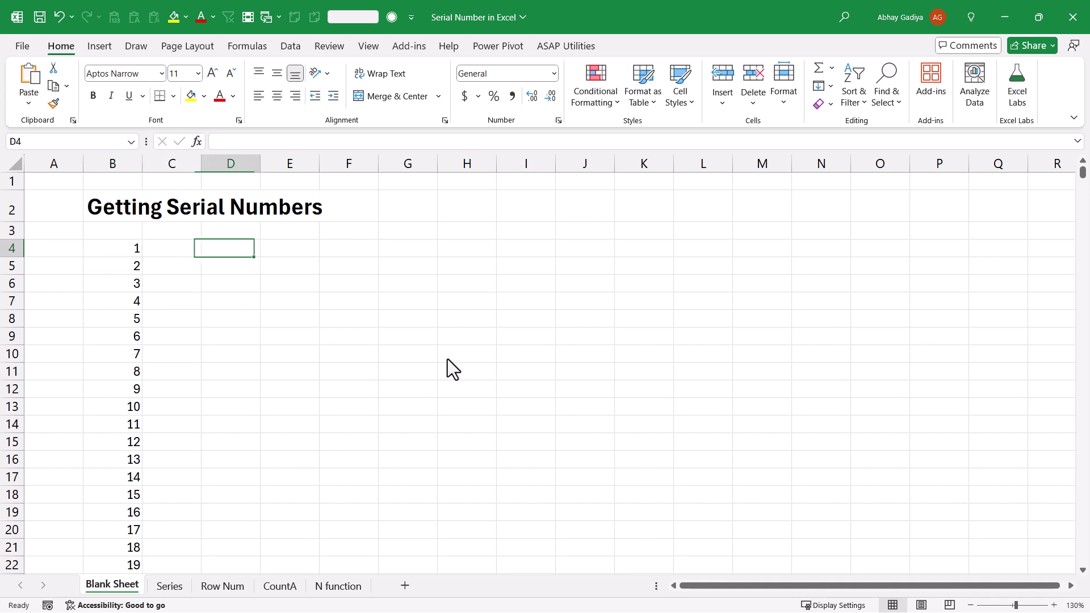
# Enter 1 in D4 and fill a series across row 4 with step 1 and stop value 20
pyautogui.write('1')
pyautogui.press('Return')
pyautogui.press('Up')
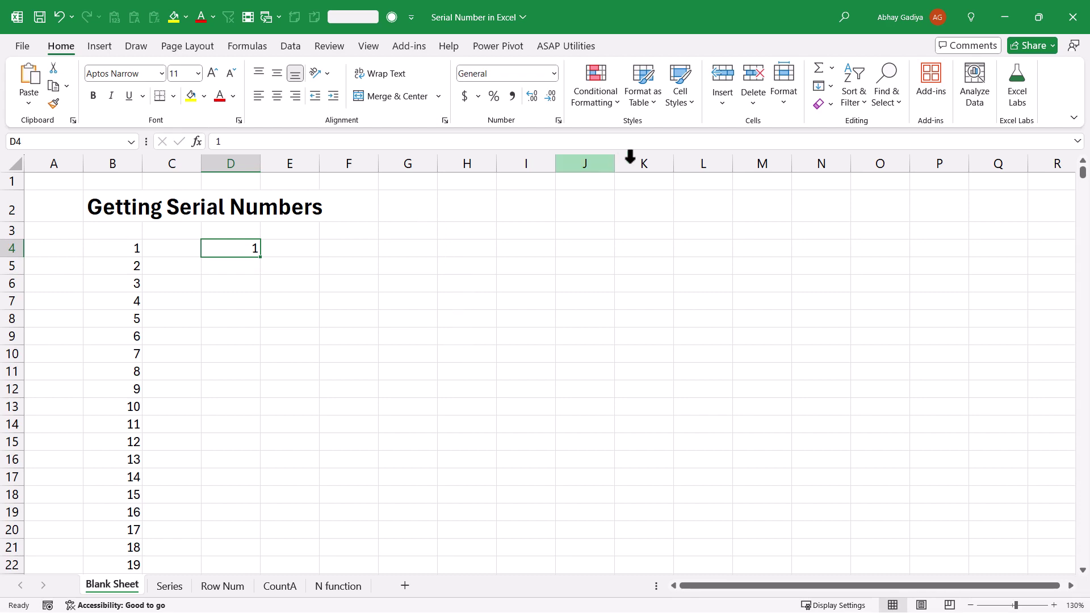
pyautogui.click(829, 86)
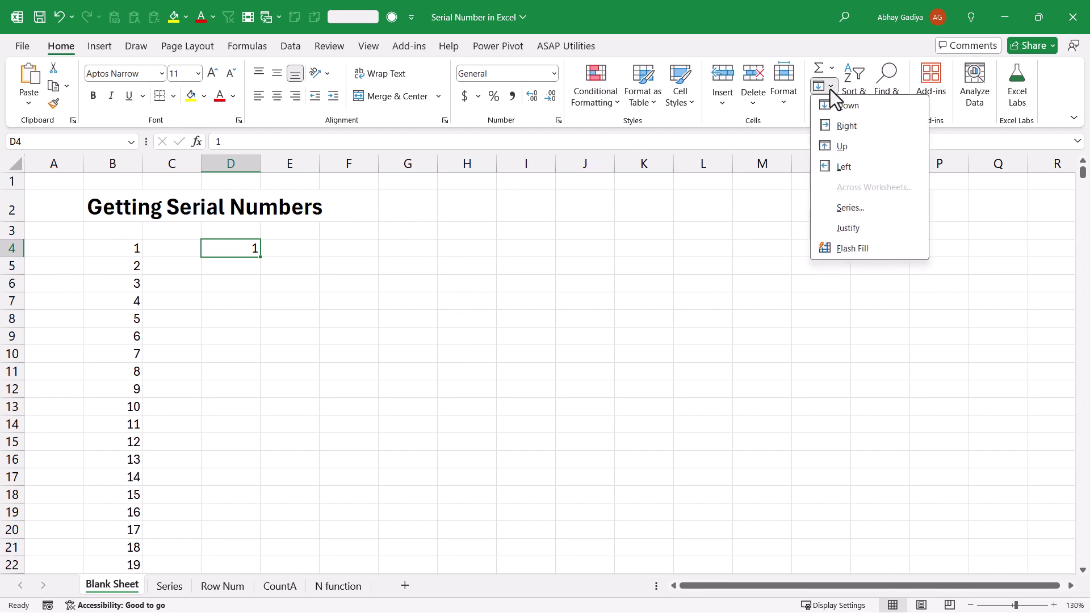
pyautogui.click(850, 208)
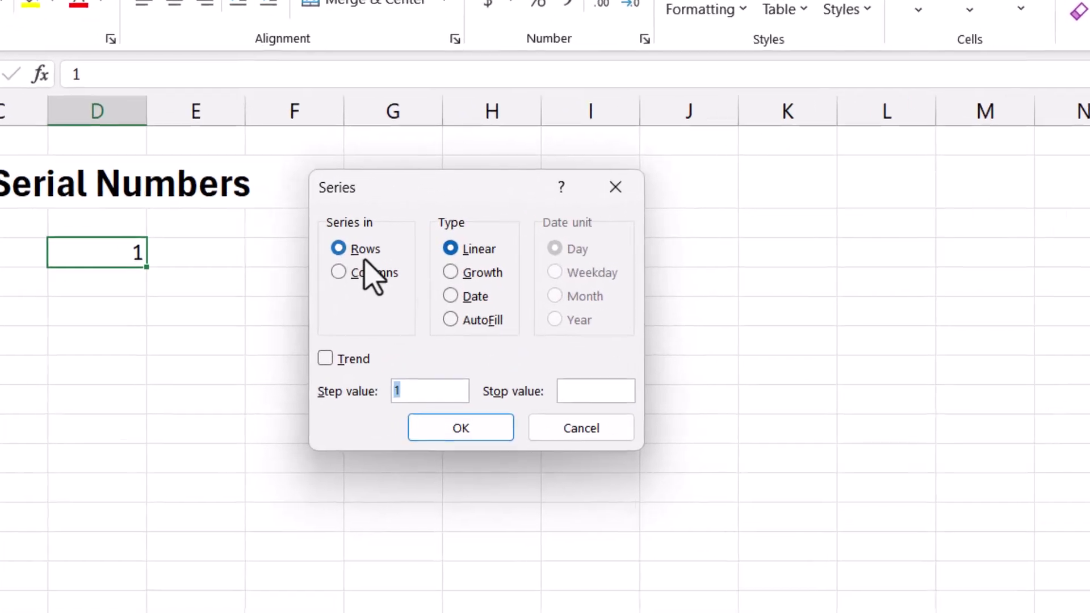
pyautogui.click(616, 411)
pyautogui.write('20')
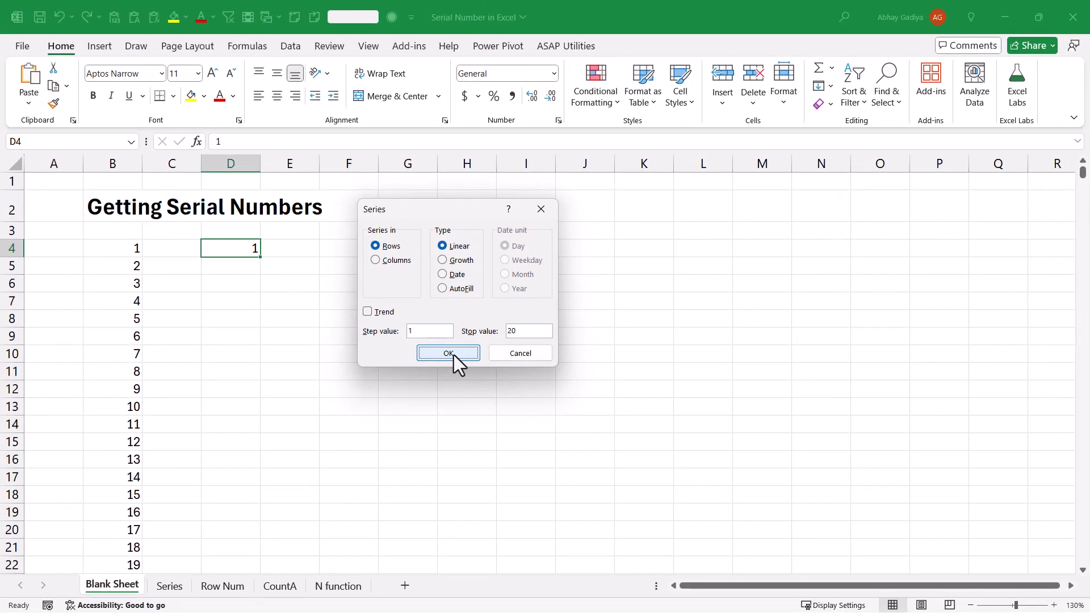
pyautogui.click(454, 362)
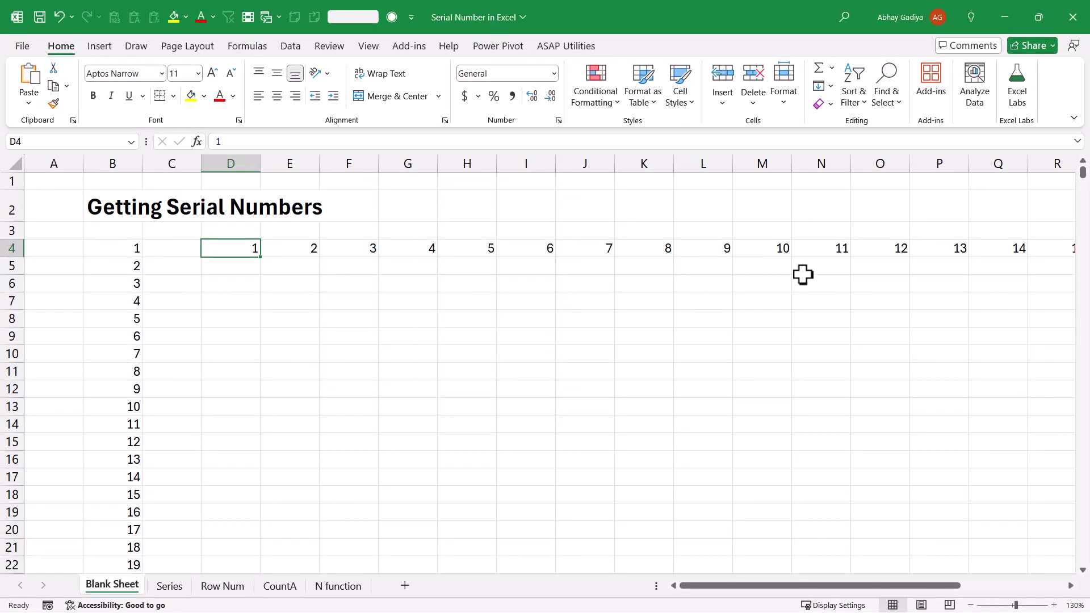
# Jump to the end of the row 4 series and back to confirm it reaches 20
pyautogui.hotkey('ctrl', 'Right')
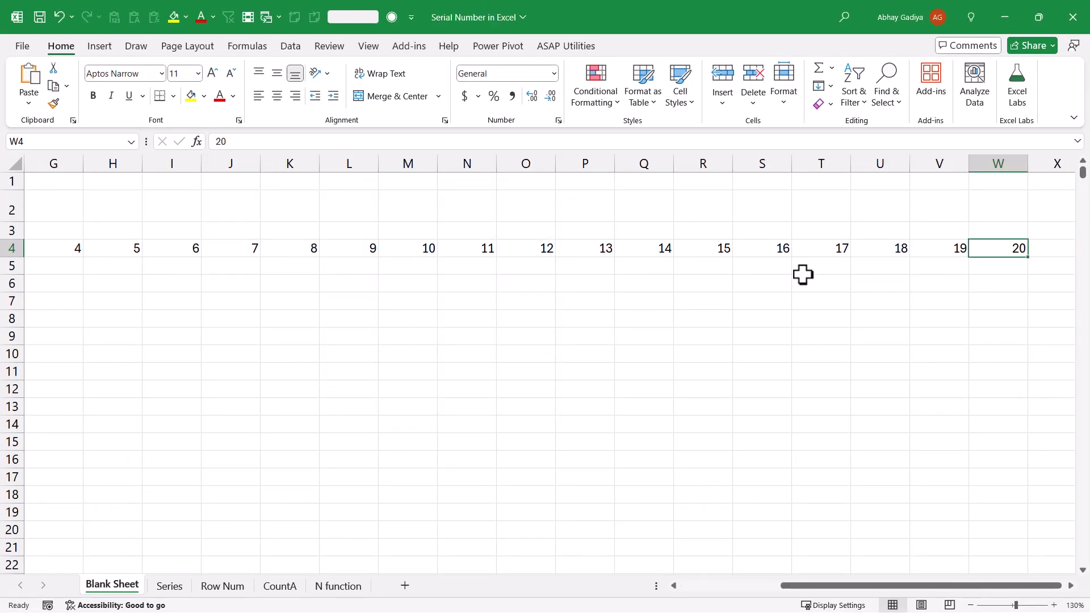
pyautogui.hotkey('ctrl', 'Left')
pyautogui.press('Left')
pyautogui.press('Left')
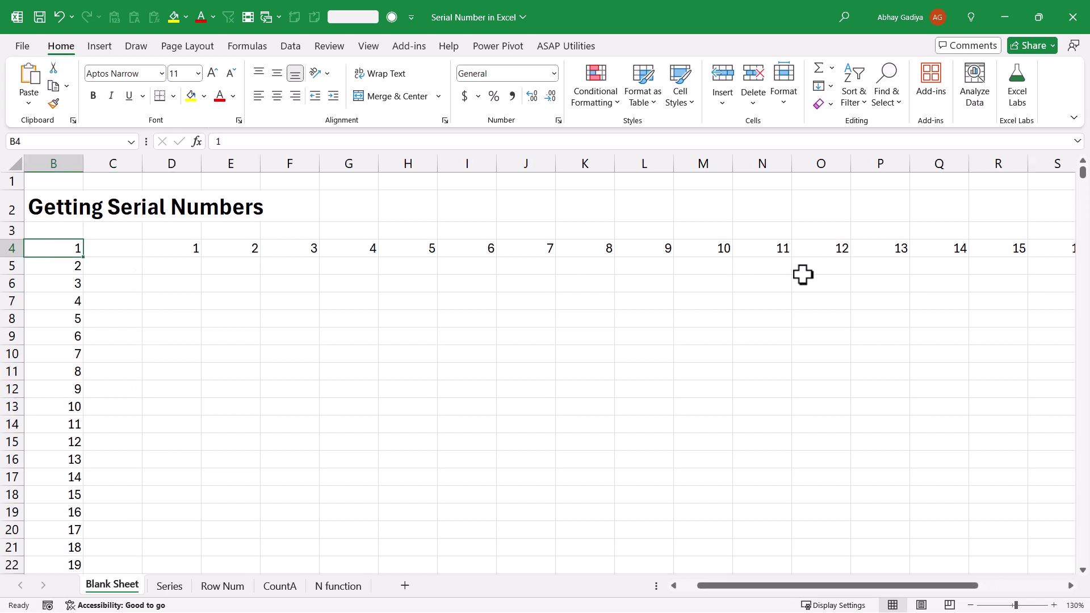
pyautogui.press('Left')
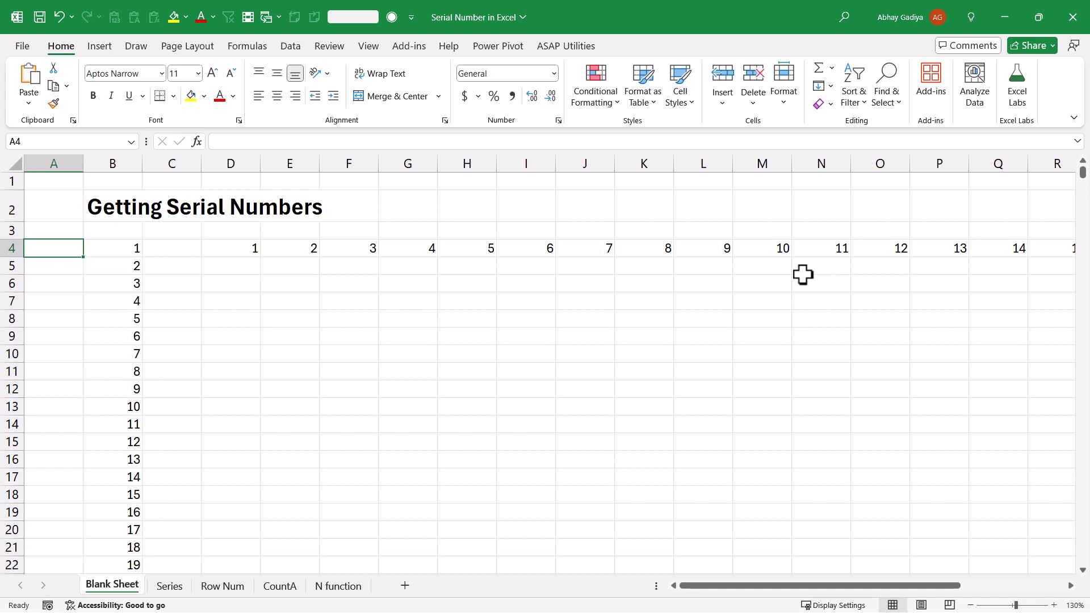
# Delete columns G through I to show the gap in the row 4 numbering
pyautogui.moveTo(409, 163); pyautogui.dragTo(540, 159)
pyautogui.rightClick(540, 159)
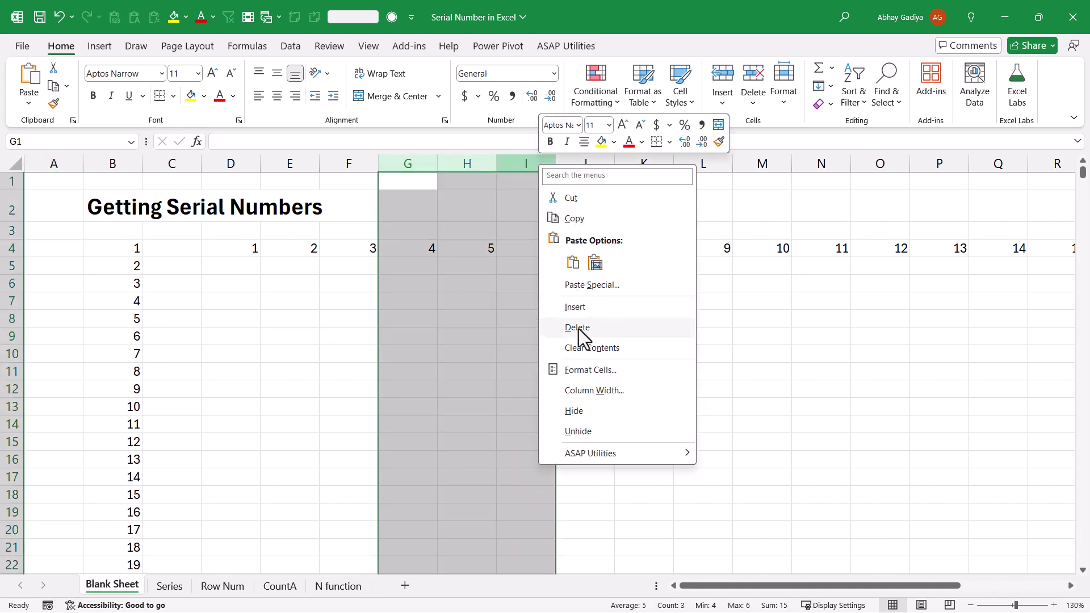
pyautogui.click(577, 327)
pyautogui.click(421, 250)
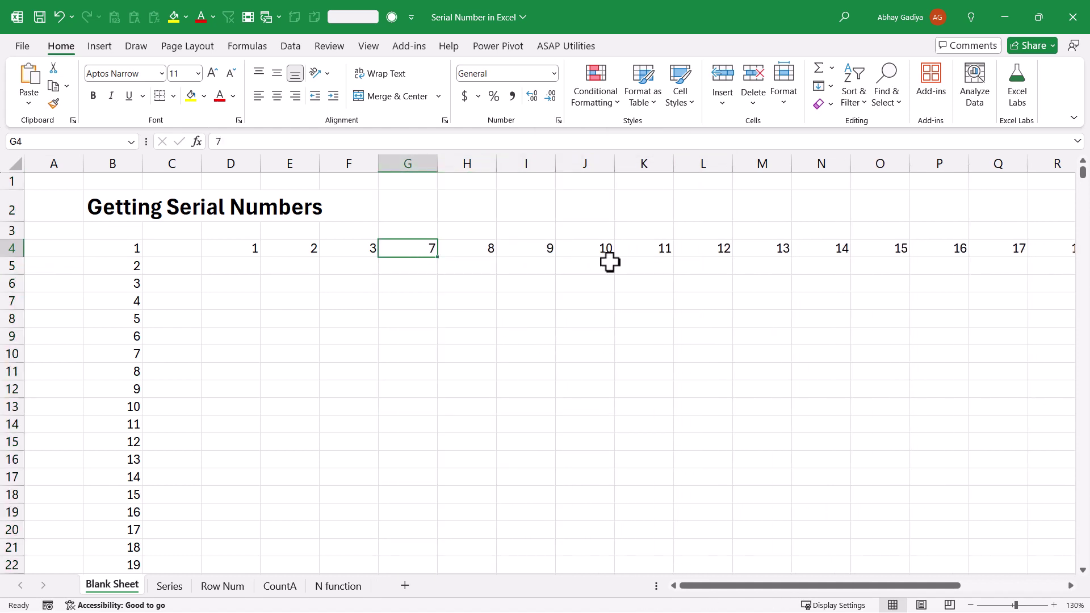
# Delete rows 7 through 11 to show the gap in the column B numbering
pyautogui.click(9, 301)
pyautogui.moveTo(8, 301); pyautogui.dragTo(11, 372)
pyautogui.rightClick(12, 373)
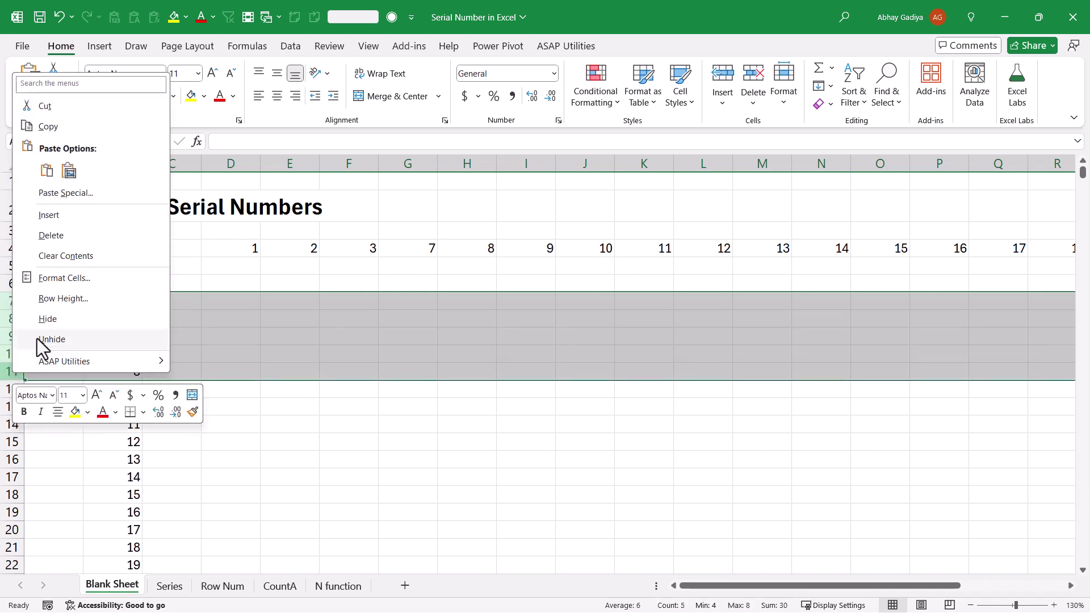
pyautogui.click(62, 237)
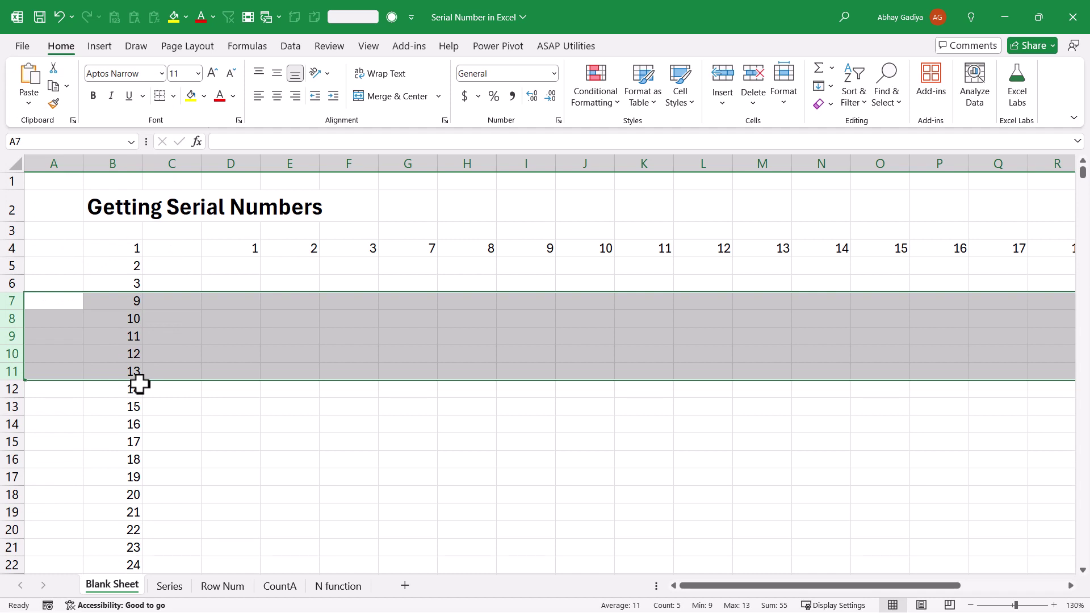
# Clear the column B series and the row 4 series from D4 onward
pyautogui.click(131, 248)
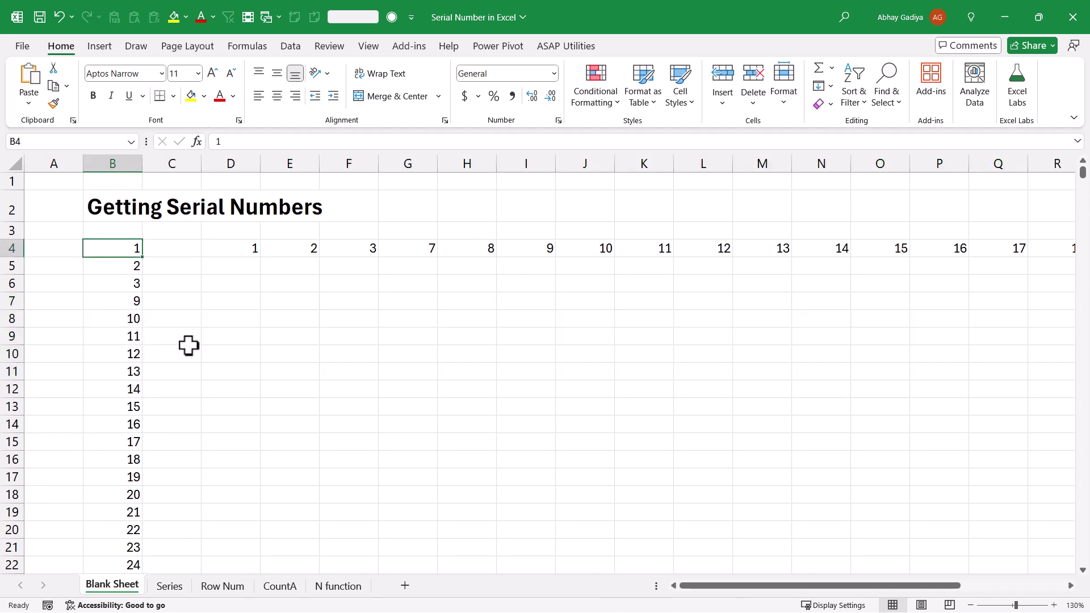
pyautogui.hotkey('ctrl', 'shift', 'Down')
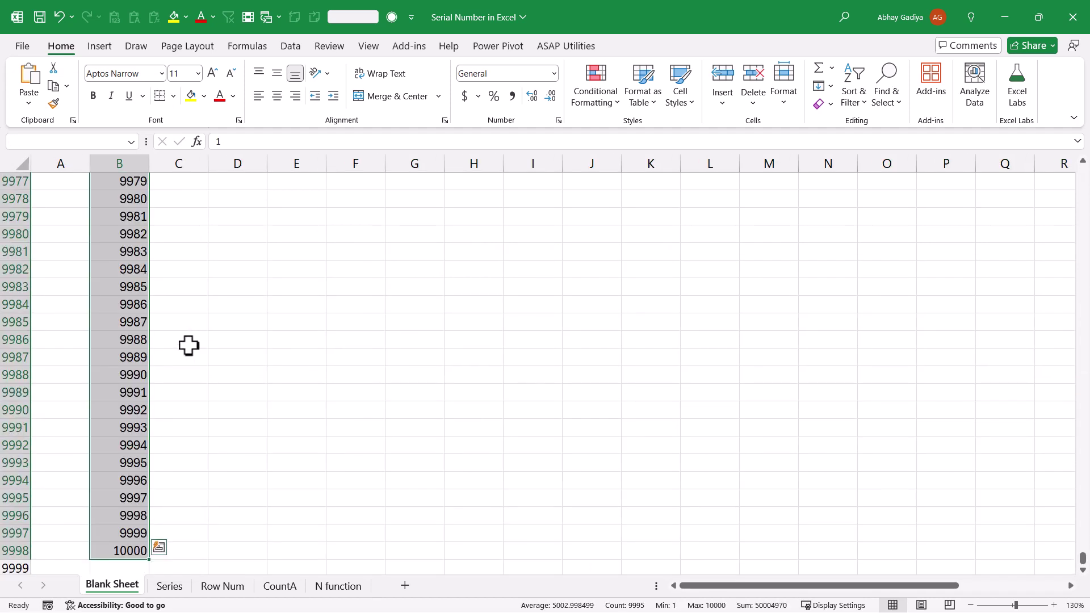
pyautogui.hotkey('ctrl', 'BackSpace')
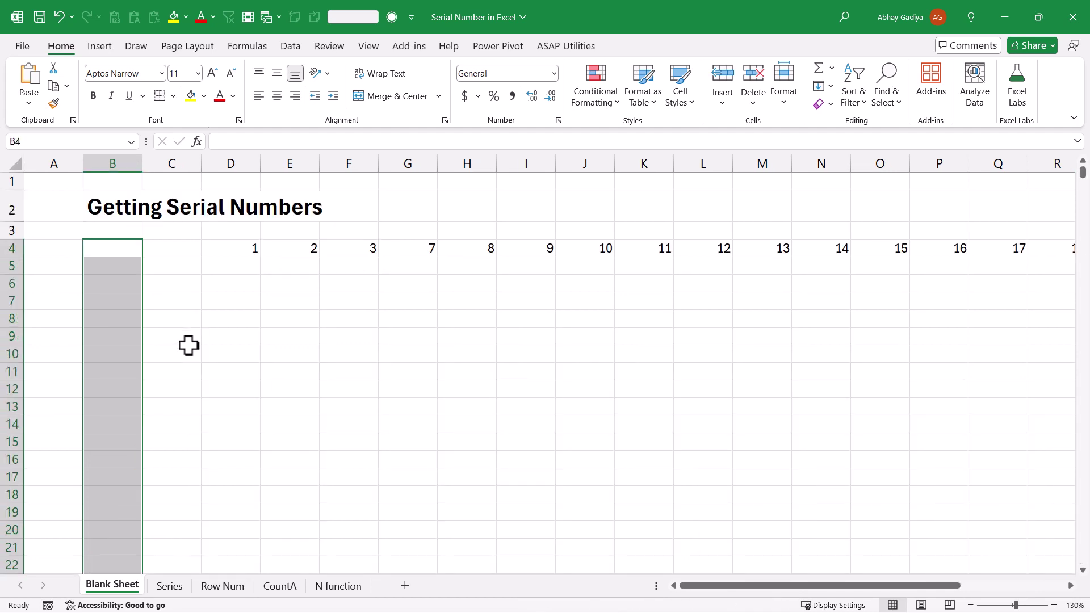
pyautogui.press('Right')
pyautogui.press('Right')
pyautogui.hotkey('ctrl', 'shift', 'Right')
pyautogui.press('Delete')
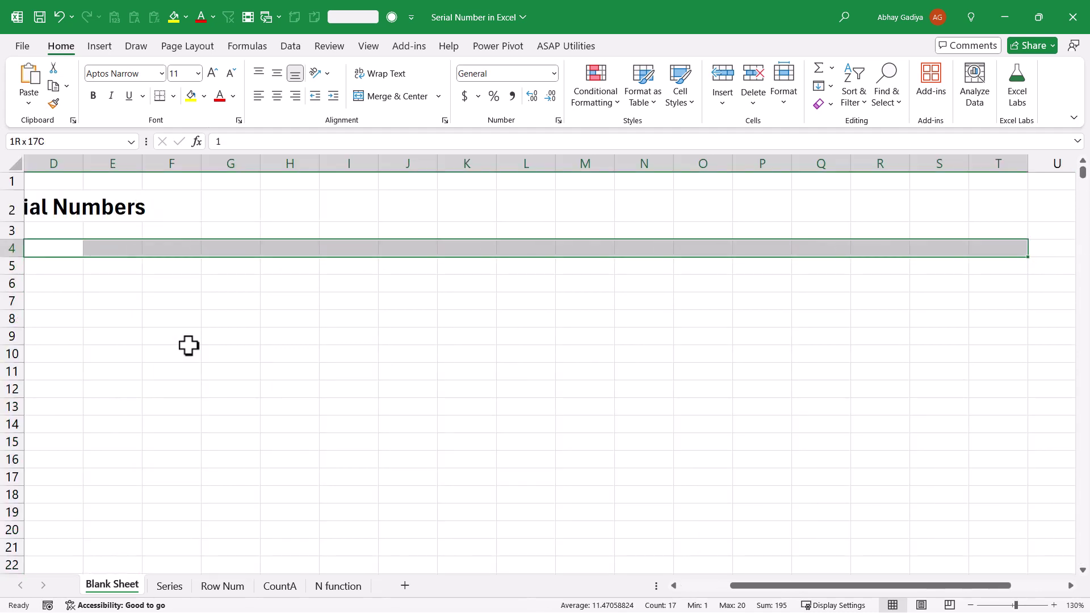
pyautogui.hotkey('ctrl', 'Left')
pyautogui.press('Right')
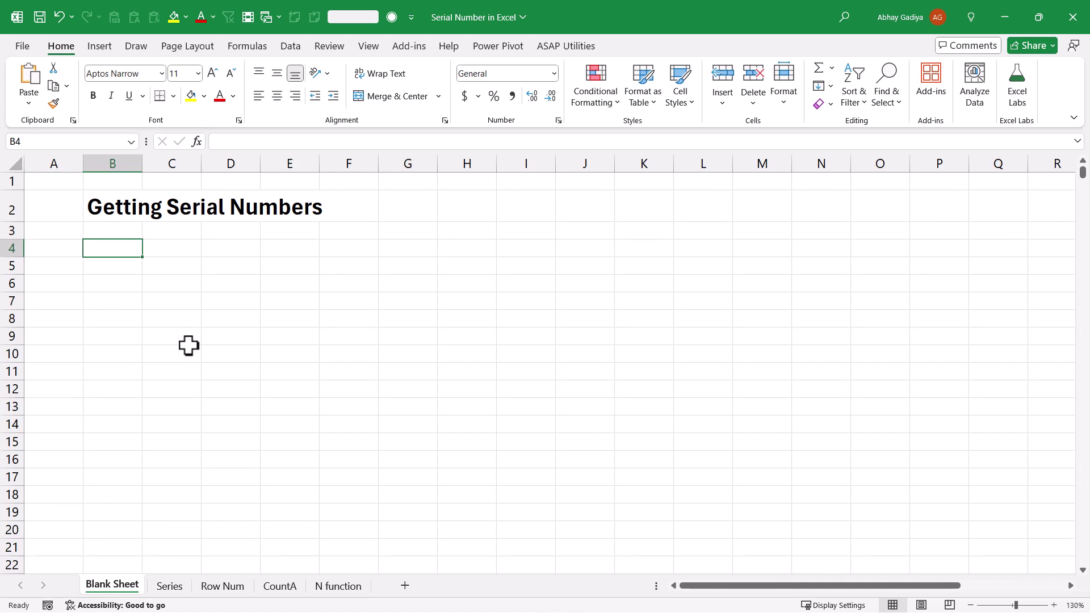
# Enter =SEQUENCE(10000) in B4 and confirm the numbers spill down to B10003
pyautogui.write('=seq')
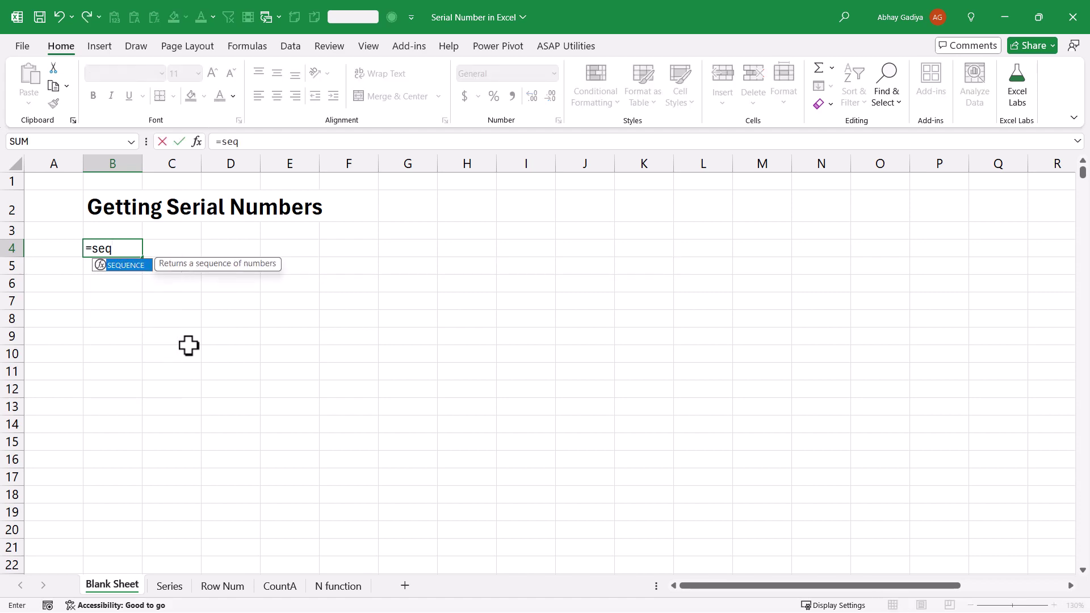
pyautogui.press('Tab')
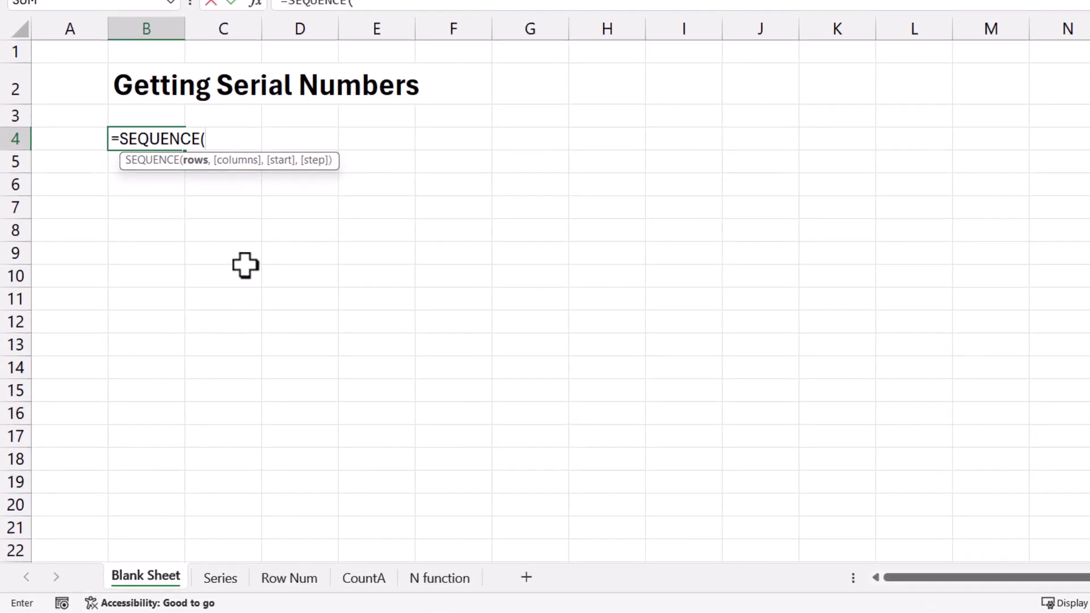
pyautogui.write('10000)')
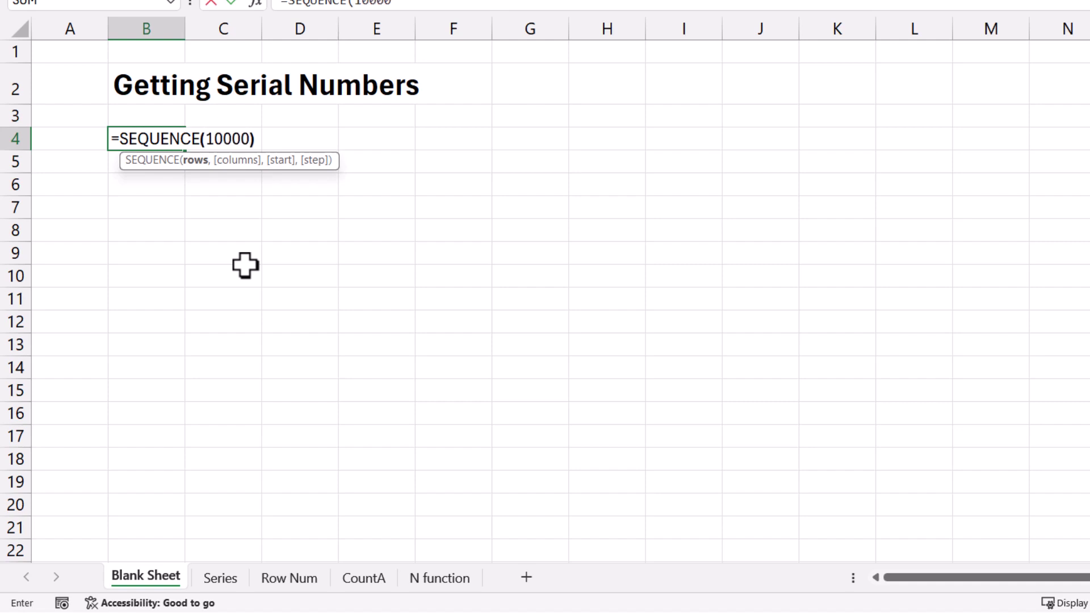
pyautogui.press('Return')
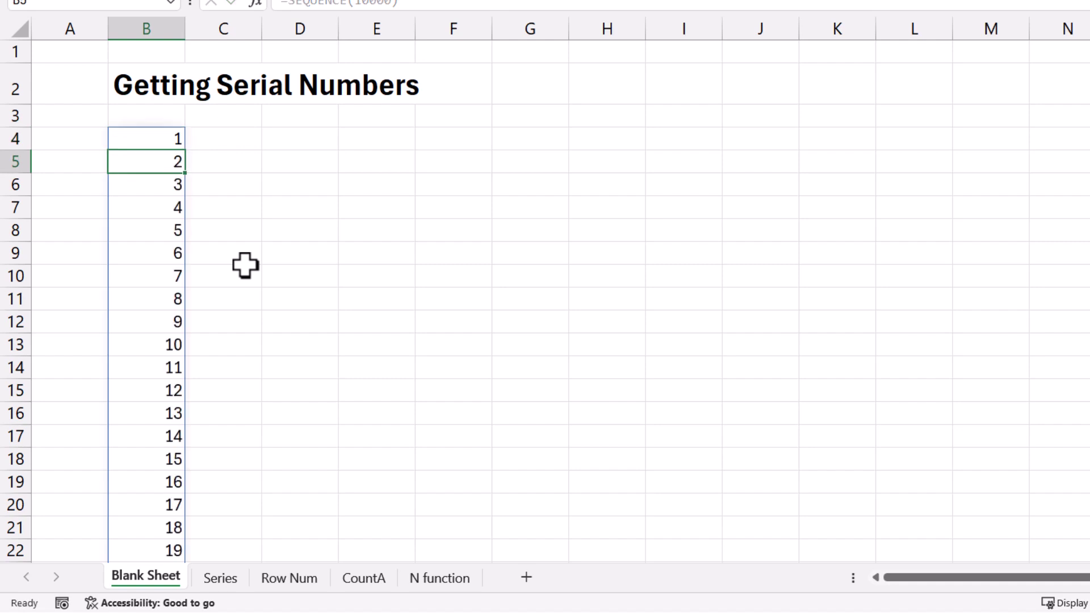
pyautogui.press('Up')
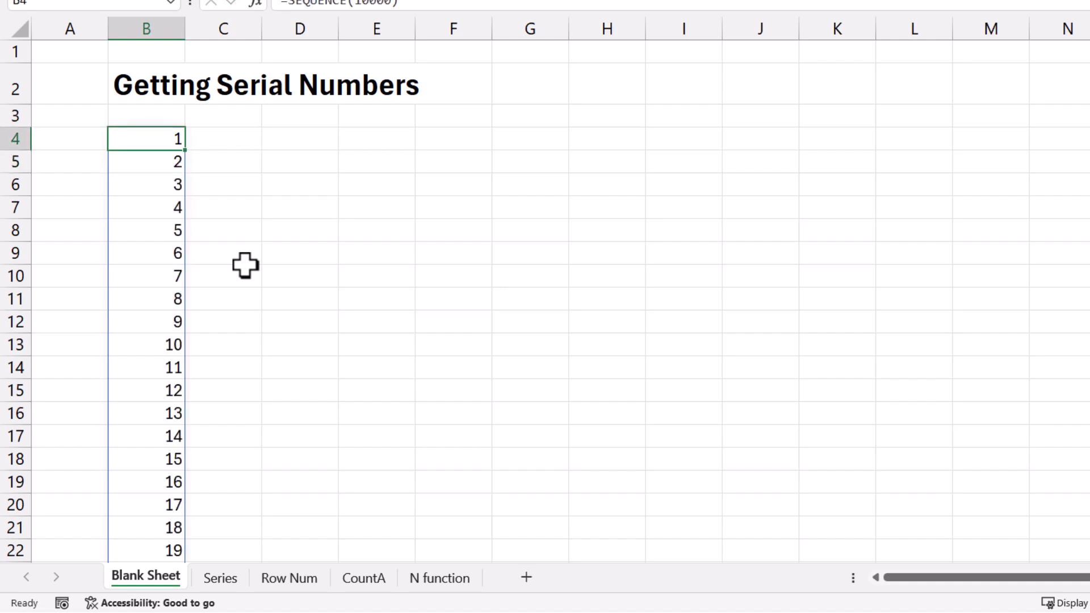
pyautogui.hotkey('ctrl', 'Down')
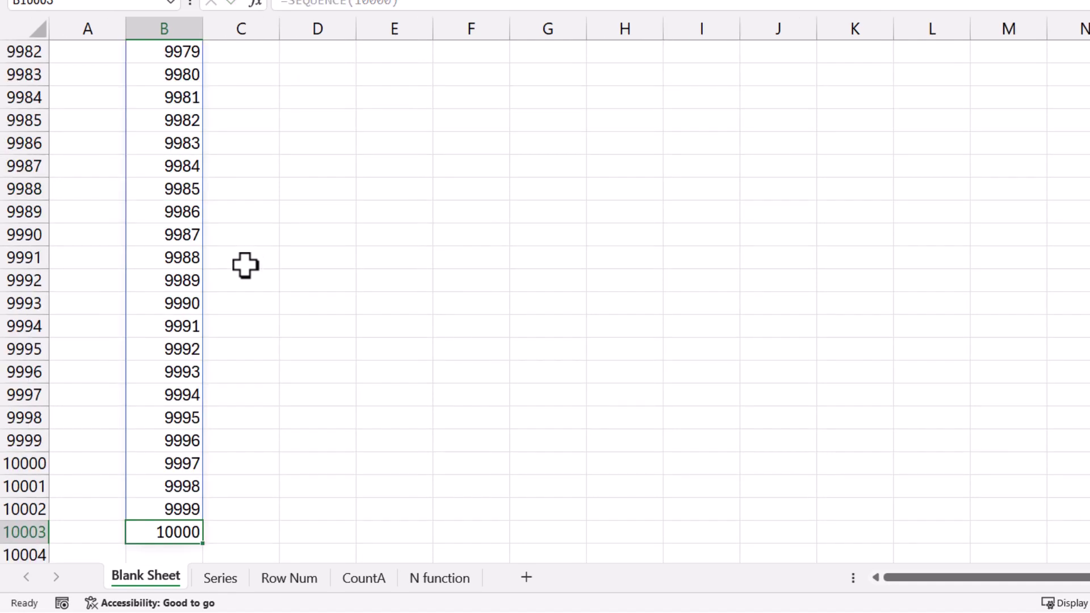
pyautogui.hotkey('ctrl', 'Up')
pyautogui.scroll(1, 245, 266)
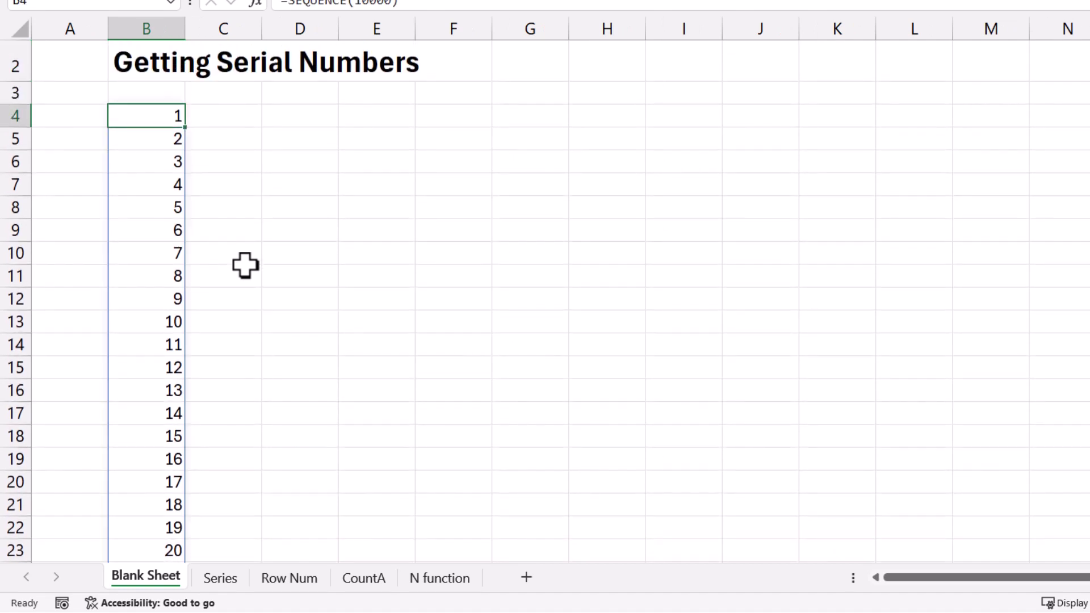
# Delete rows 7–10 and check that column B's SEQUENCE numbers stay continuous
pyautogui.moveTo(10, 183); pyautogui.dragTo(15, 253)
pyautogui.rightClick(16, 249)
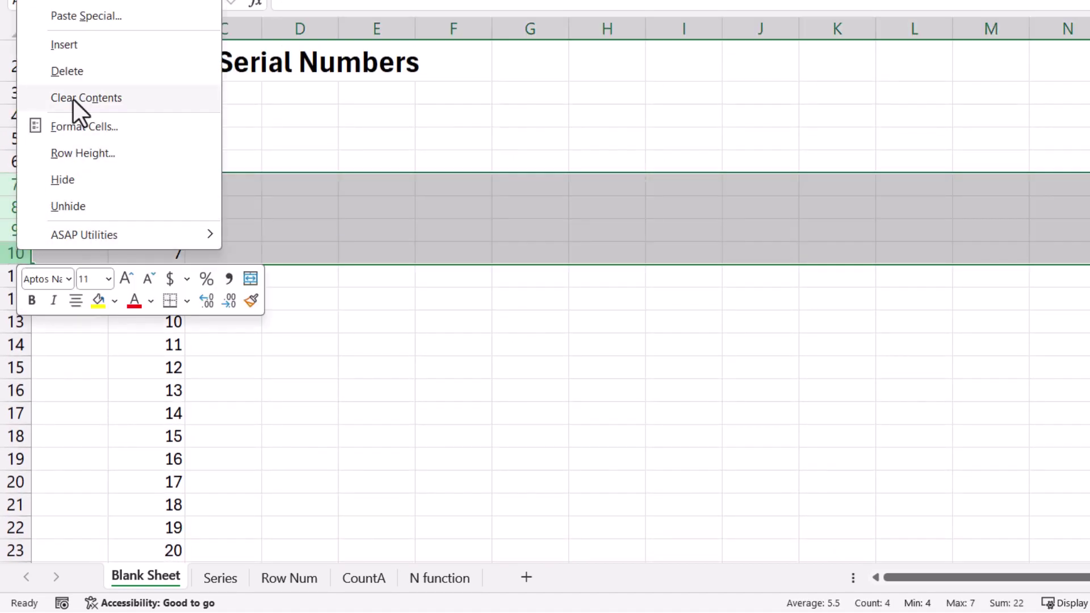
pyautogui.click(73, 77)
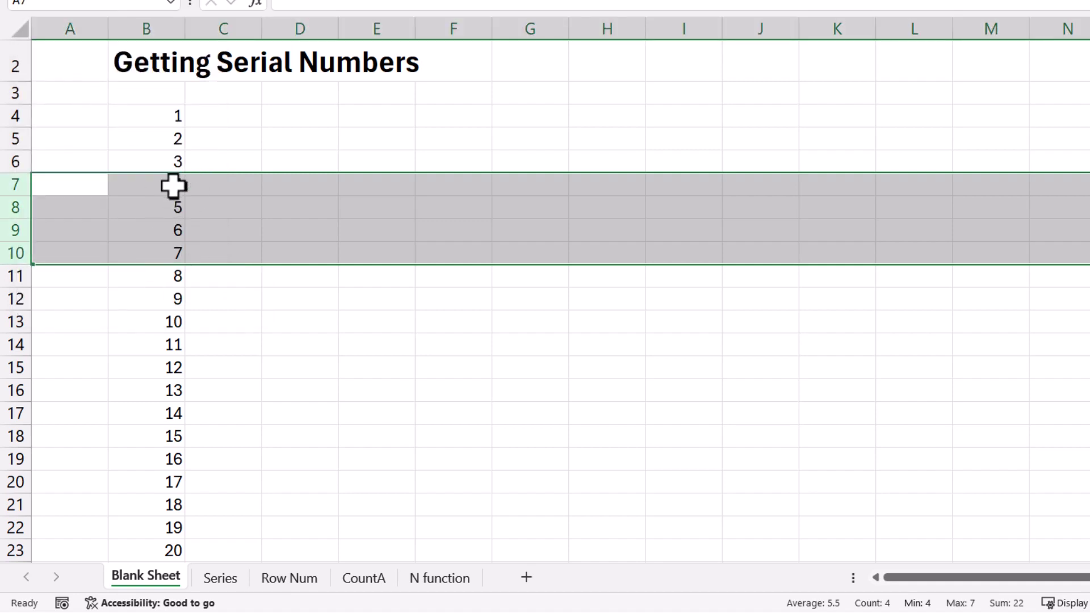
pyautogui.click(160, 118)
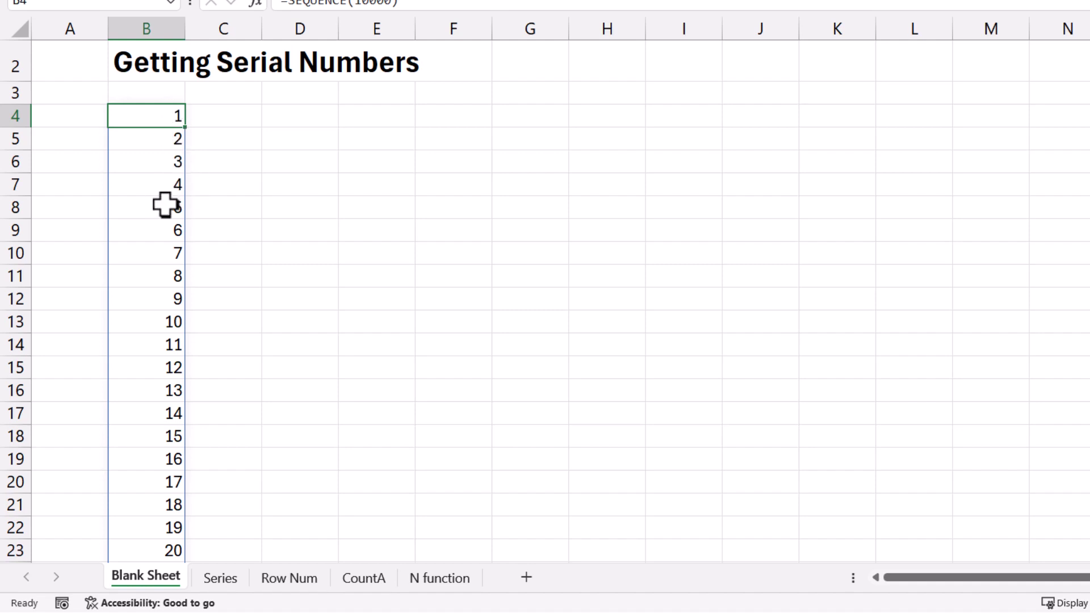
# Enter =SEQUENCE(1,20,1,1) in D4 so numbers 1–20 spill across row 4, then view the result
pyautogui.click(309, 113)
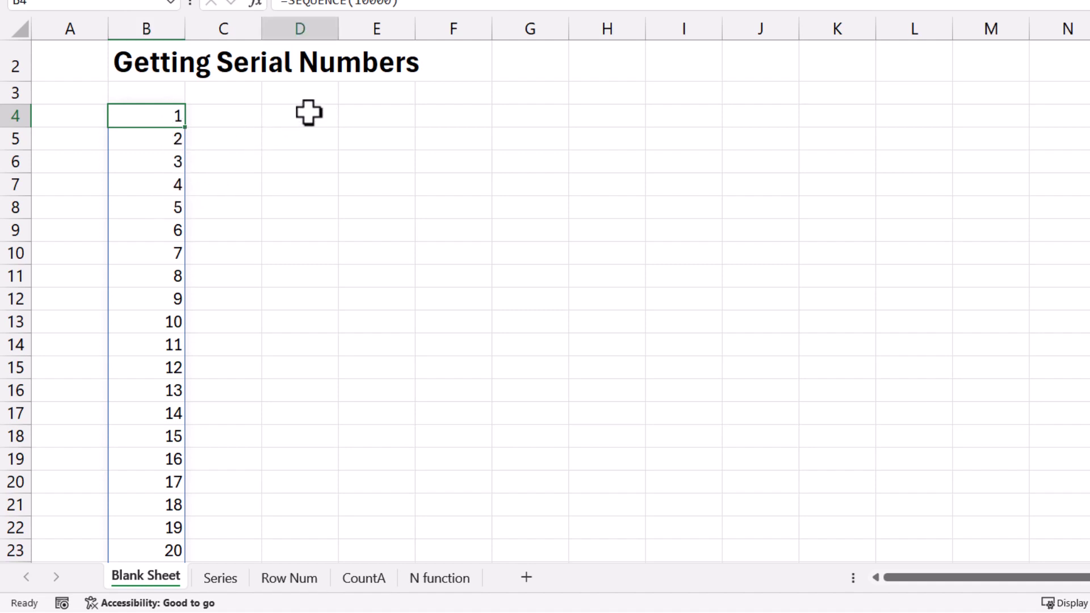
pyautogui.write('=se')
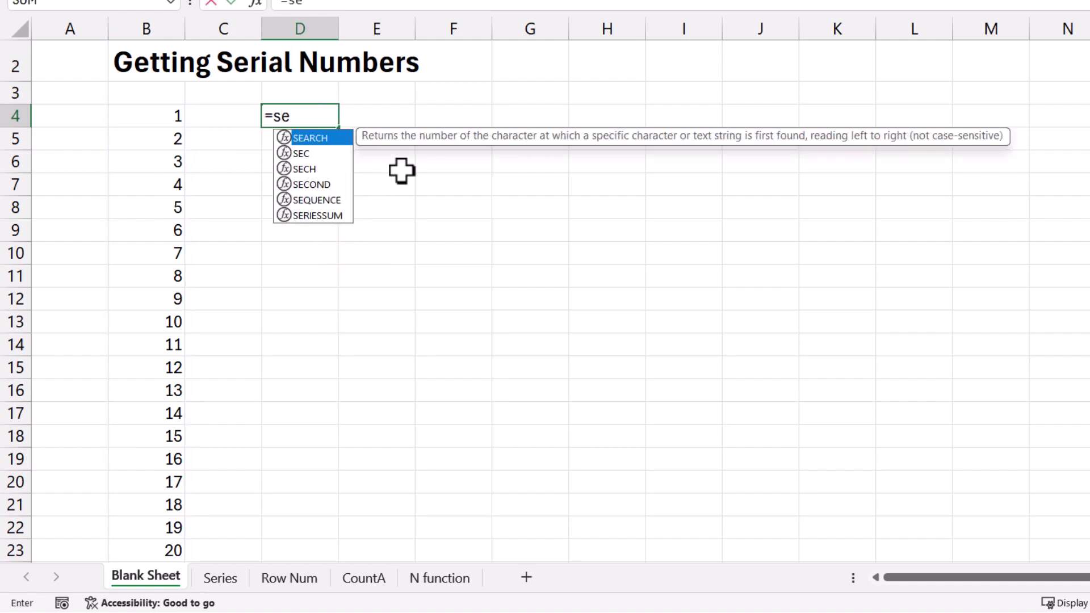
pyautogui.write('q')
pyautogui.press('Tab')
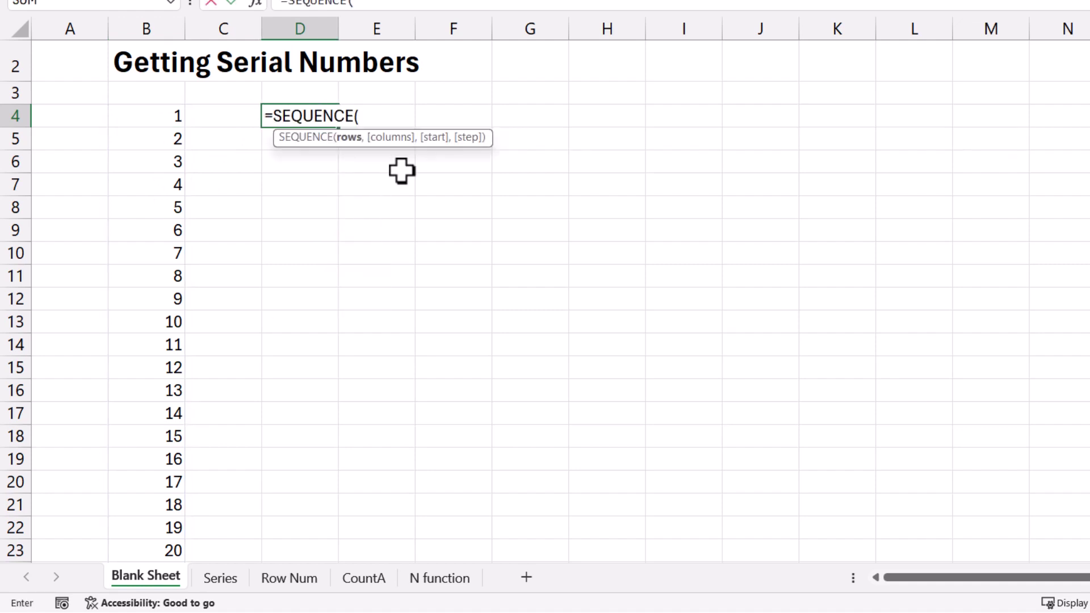
pyautogui.write('1,')
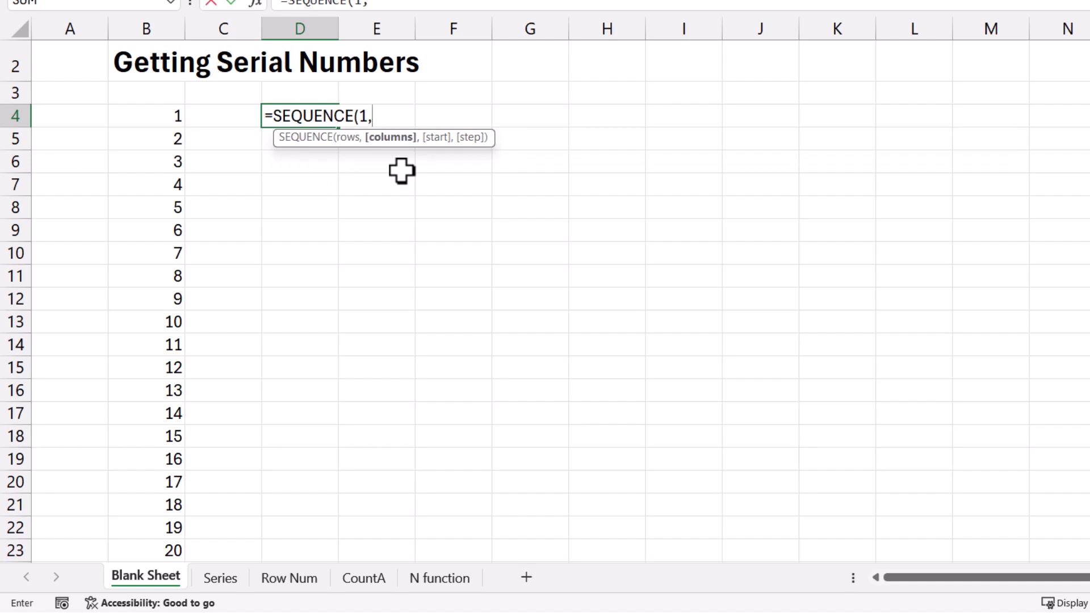
pyautogui.write('20,1')
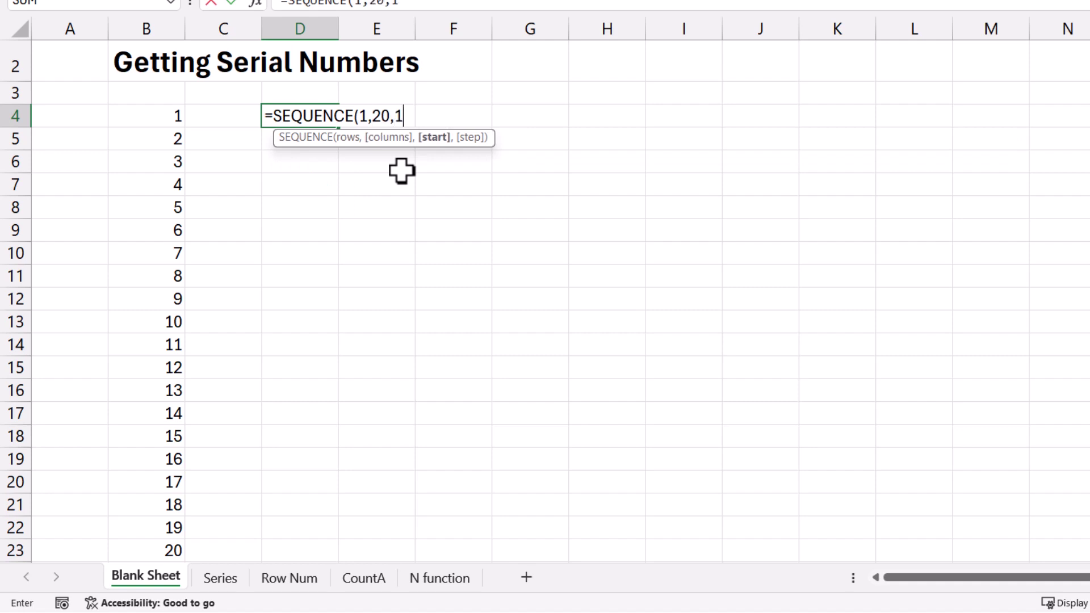
pyautogui.write(',1)')
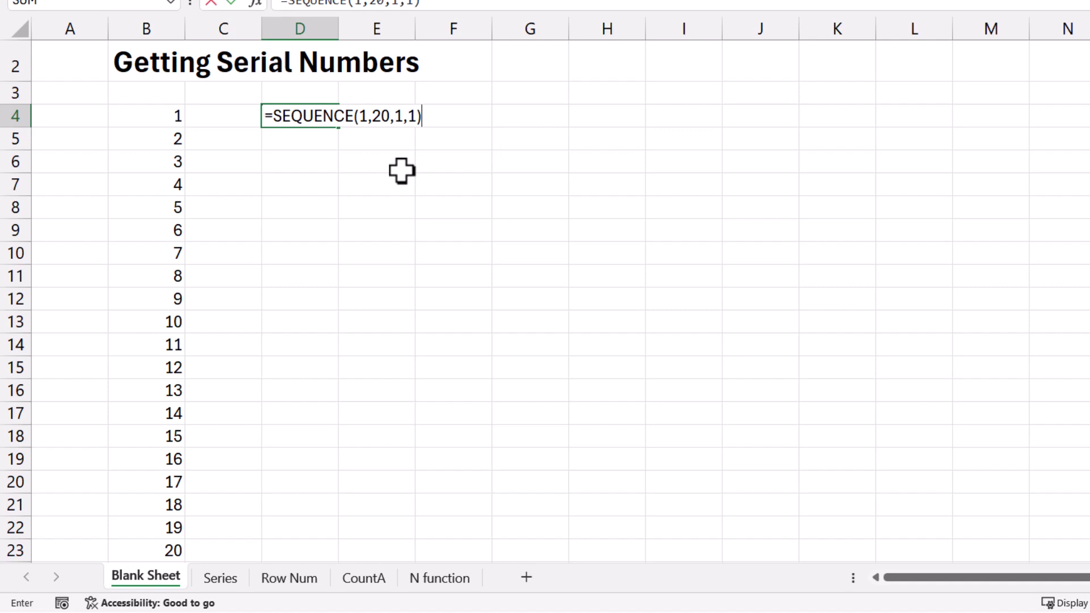
pyautogui.press('Return')
pyautogui.press('Up')
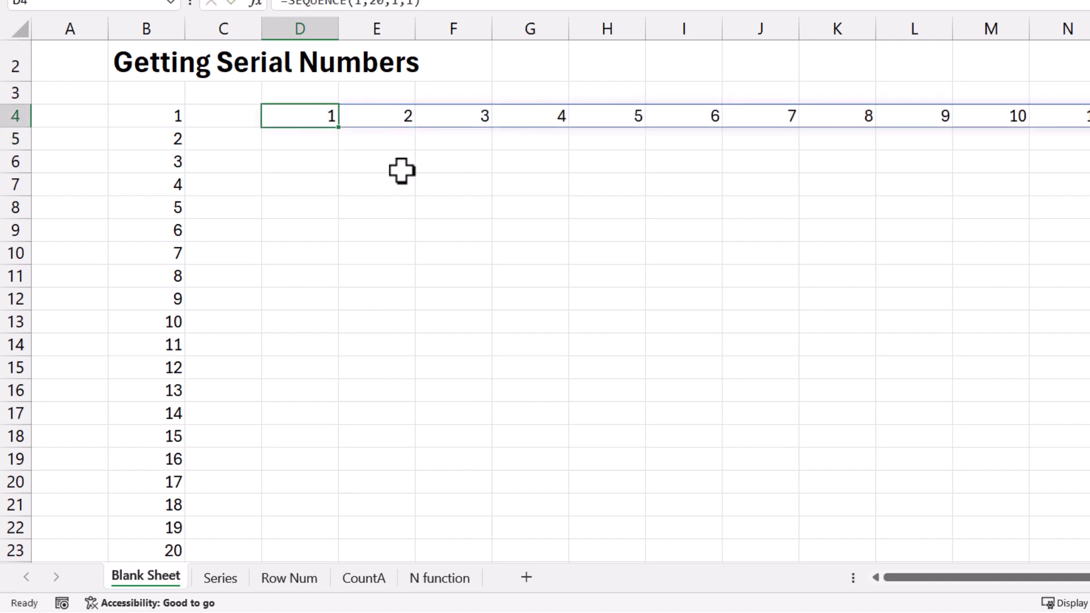
pyautogui.hscroll(3, 402, 170)
pyautogui.hscroll(-2, 401, 171)
pyautogui.press('Left')
pyautogui.press('Left')
pyautogui.press('Right')
# Delete columns G:I, with row 4 numbering staying unbroken, then go to the Series sheet
pyautogui.moveTo(468, 27); pyautogui.dragTo(607, 28)
pyautogui.rightClick(607, 25)
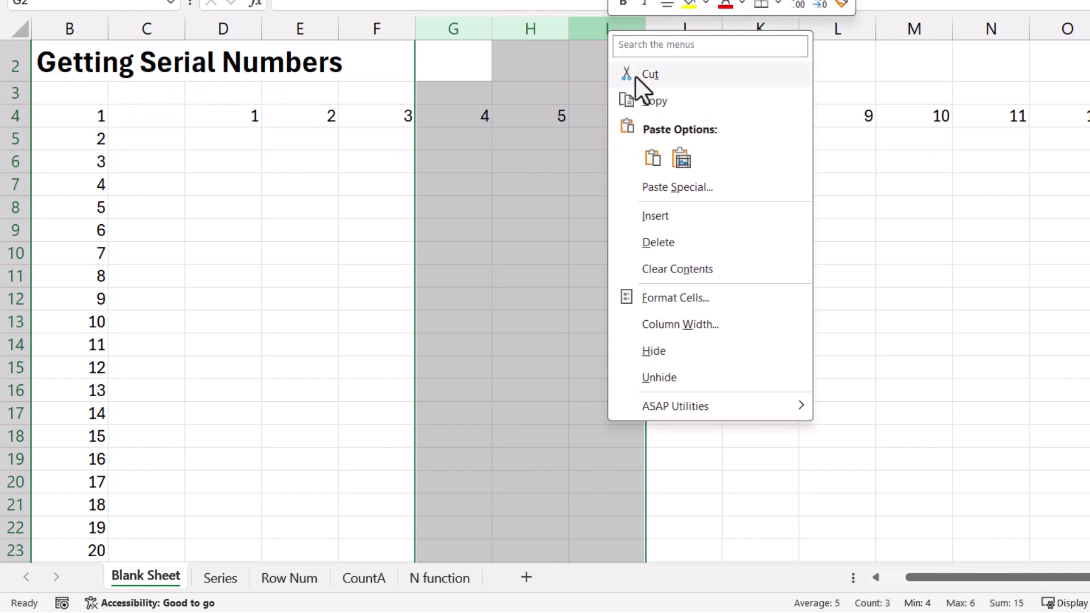
pyautogui.click(680, 241)
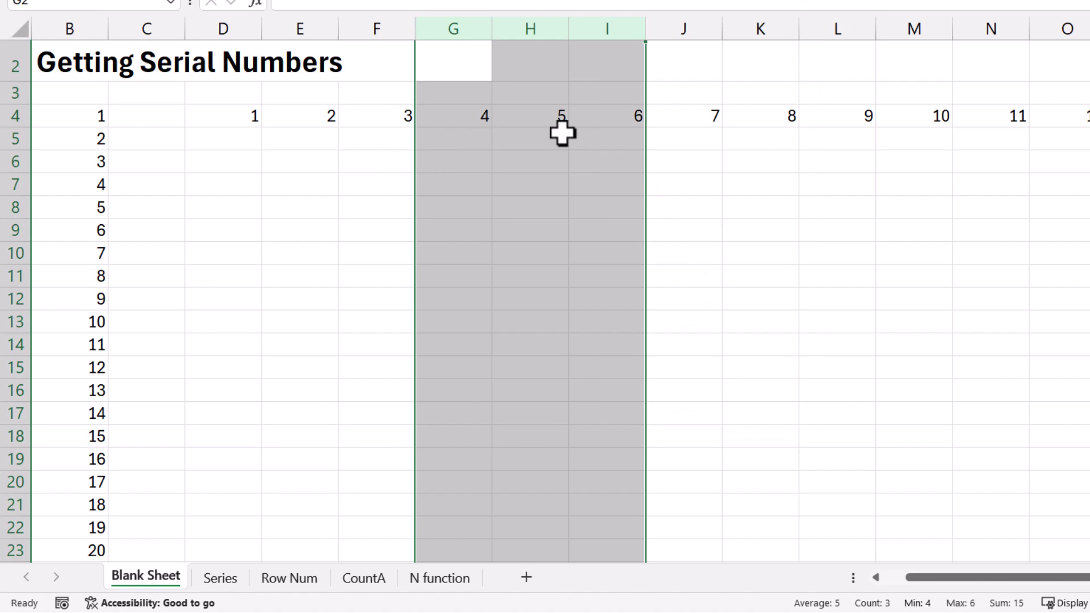
pyautogui.click(228, 586)
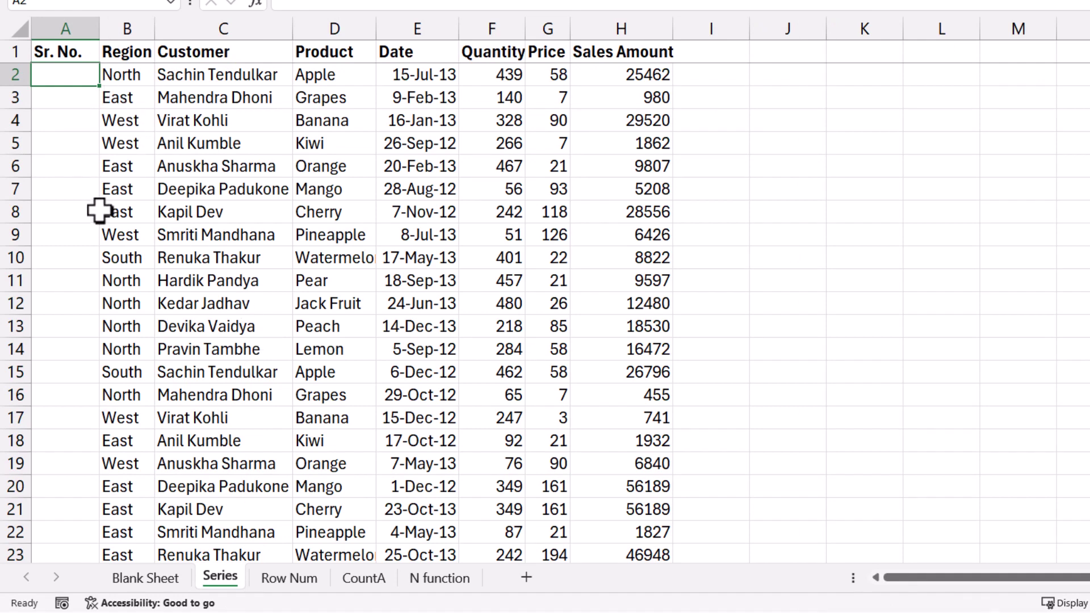
# Seed A2:A3 with 1 and 2 and auto-fill Sr. No. down to 1000 at row 1001
pyautogui.write('1')
pyautogui.press('Return')
pyautogui.write('2')
pyautogui.press('Up')
pyautogui.hotkey('shift', 'Down')
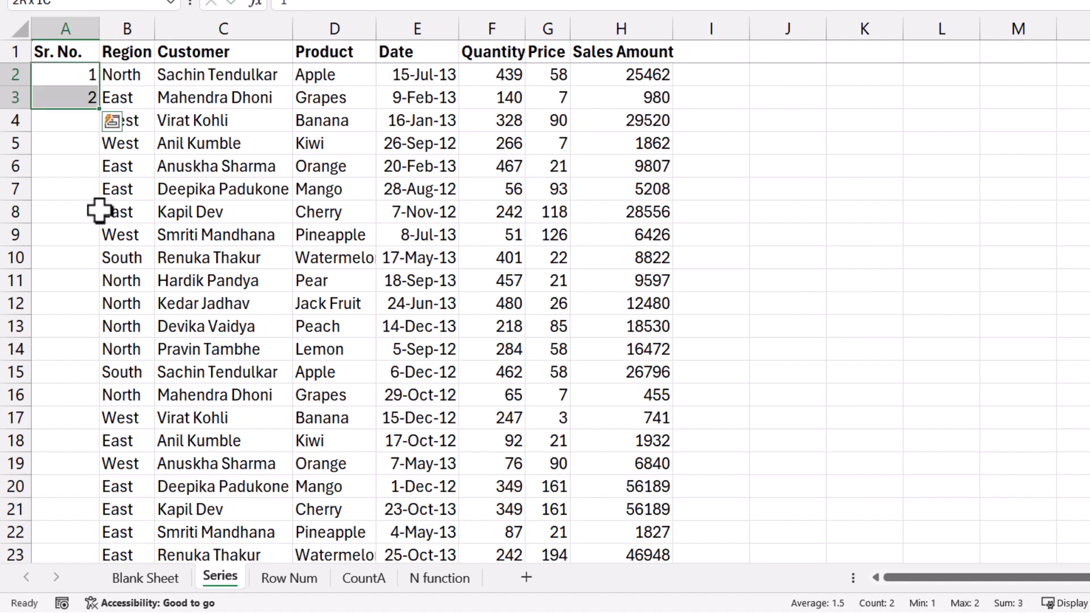
pyautogui.doubleClick(99, 107)
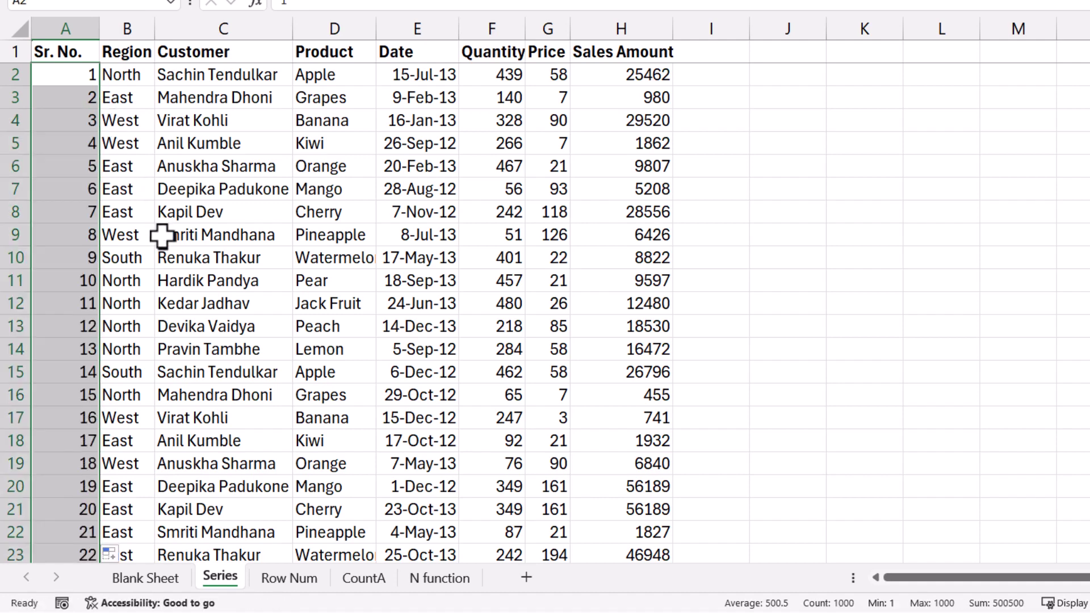
pyautogui.hotkey('ctrl', 'Down')
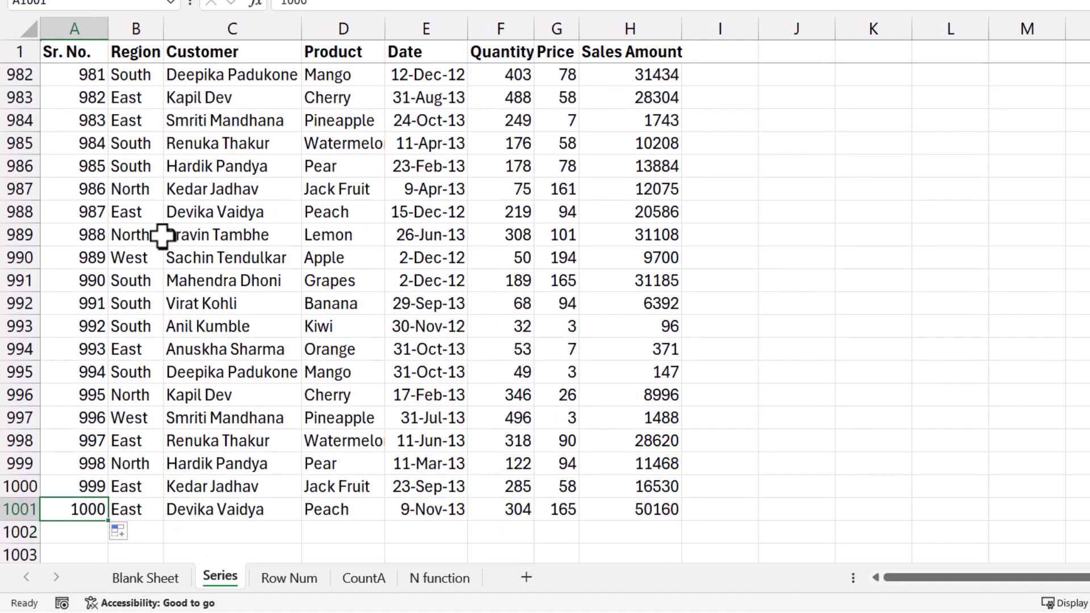
pyautogui.hotkey('ctrl', 'Home')
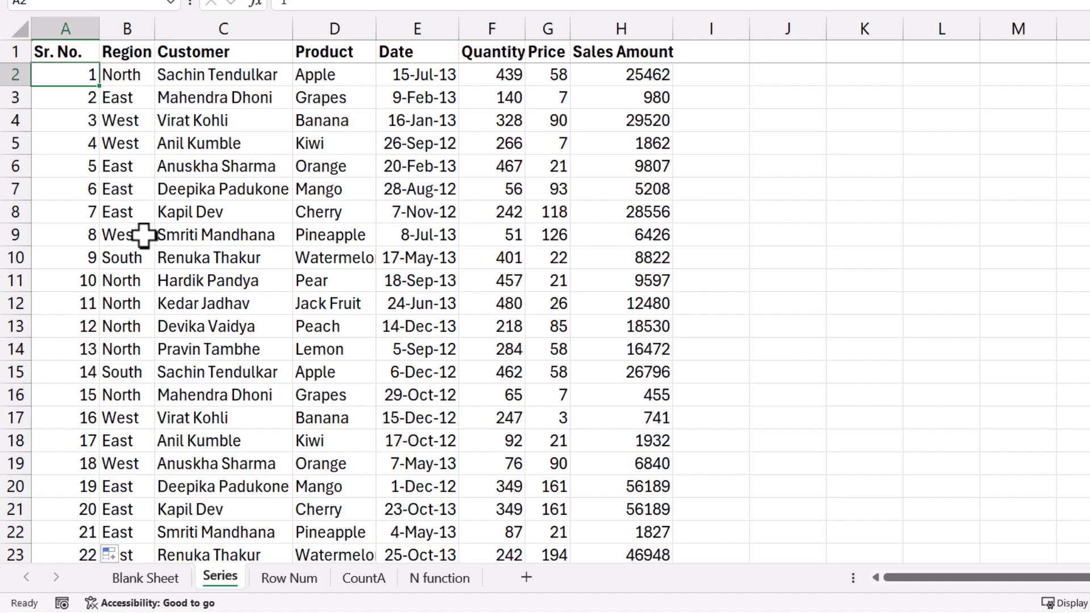
# Delete table rows 7–10 and refill Sr. No. from A2:A3 so it runs 1 to 996
pyautogui.moveTo(17, 190); pyautogui.dragTo(19, 253)
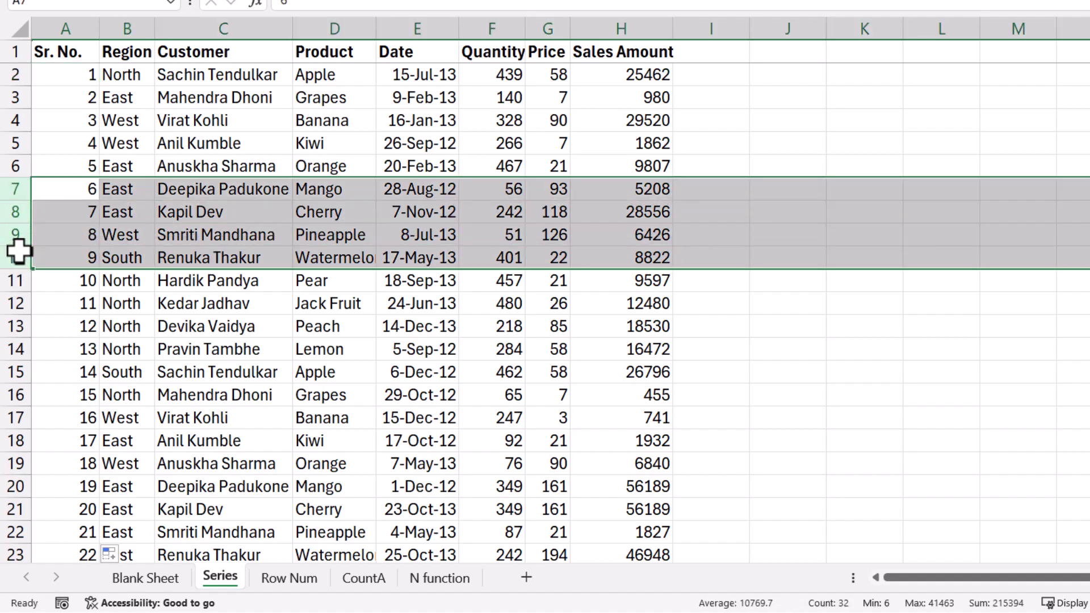
pyautogui.hotkey('ctrl', '-')
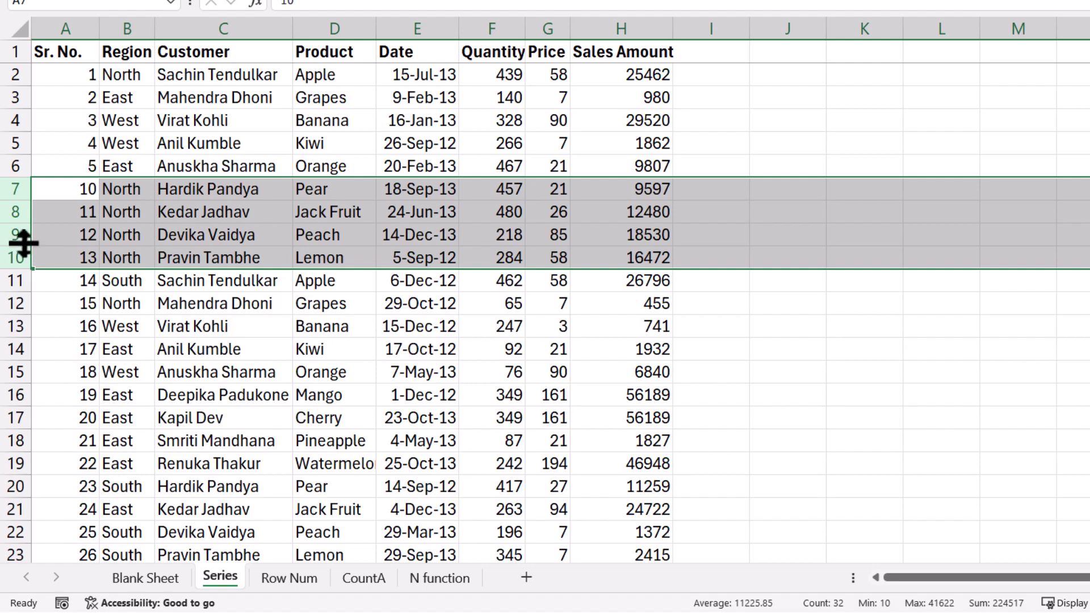
pyautogui.click(68, 75)
pyautogui.moveTo(68, 75); pyautogui.dragTo(68, 98)
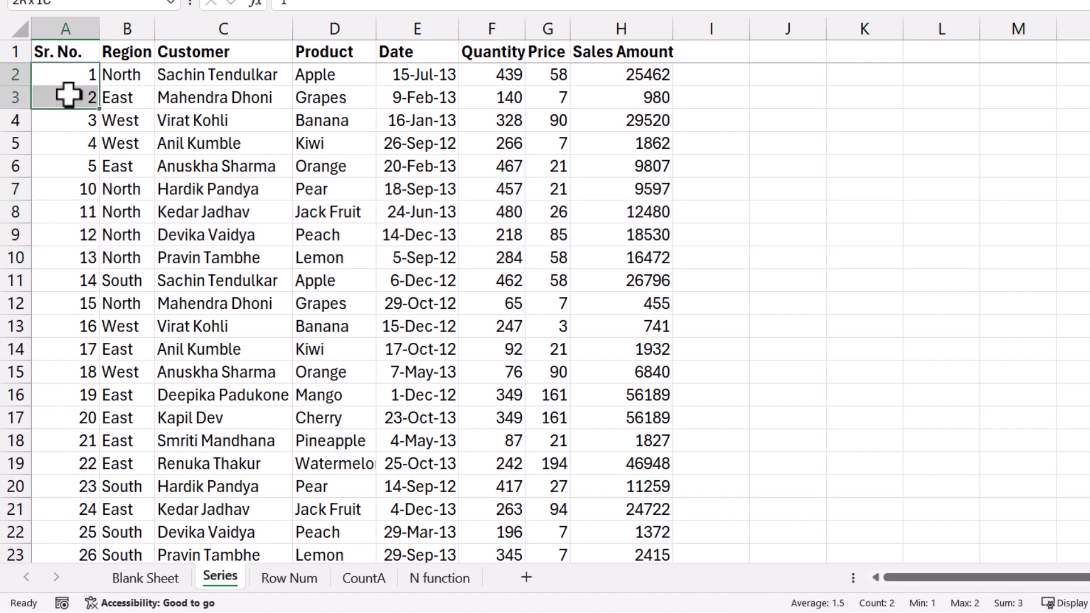
pyautogui.doubleClick(99, 107)
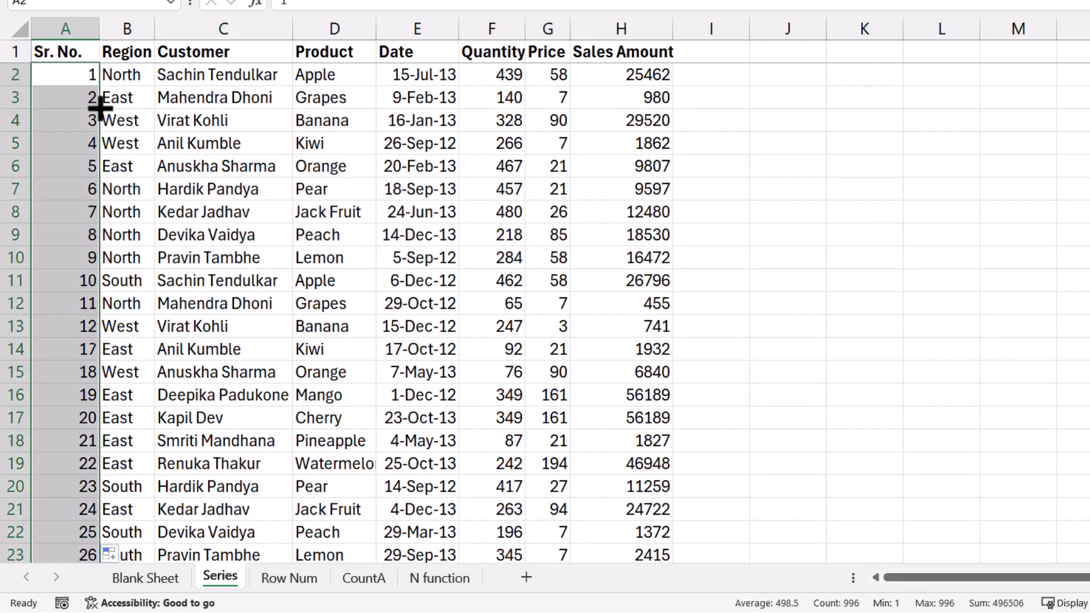
pyautogui.hotkey('ctrl', 'Down')
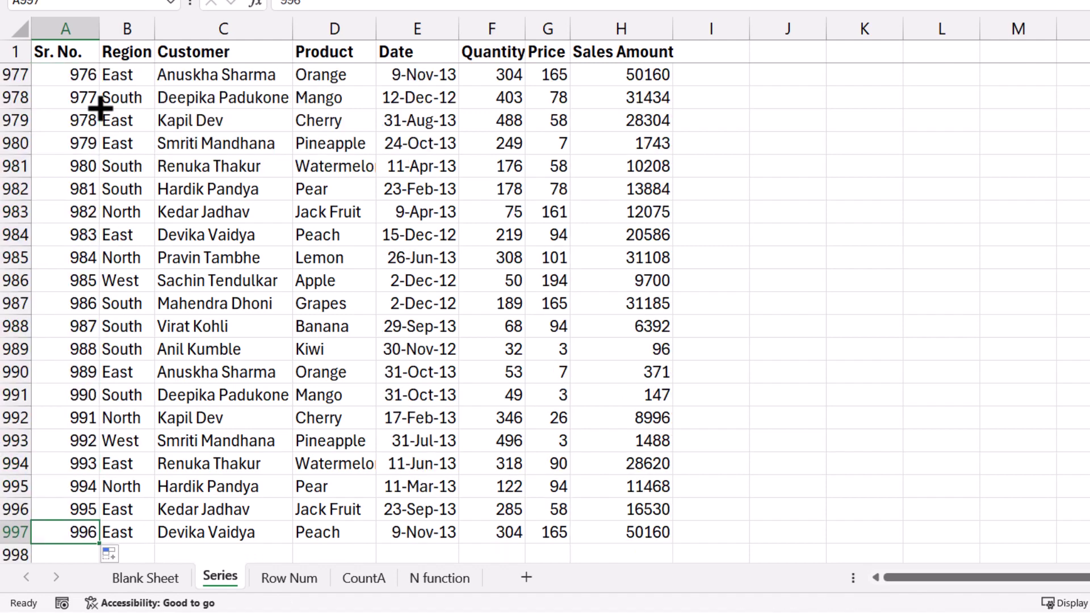
pyautogui.hotkey('ctrl', 'Up')
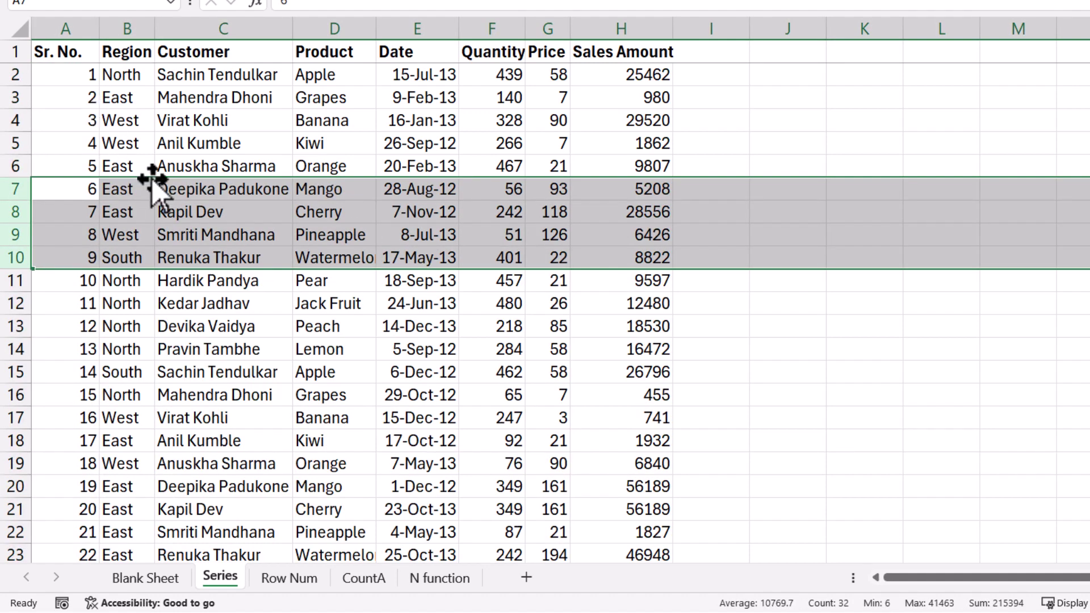
# Clear the existing Sr. No. values from A2 down to A1001
pyautogui.hotkey('ctrl', 'Down')
pyautogui.hotkey('ctrl', 'Up')
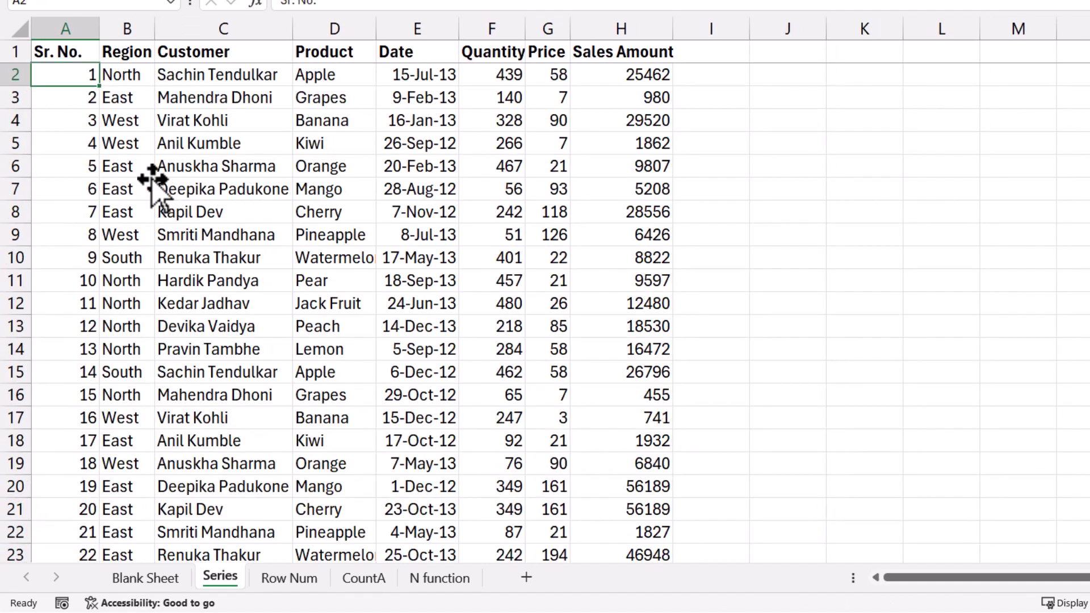
pyautogui.hotkey('ctrl', 'shift', 'Down')
pyautogui.press('Delete')
pyautogui.hotkey('ctrl', 'Home')
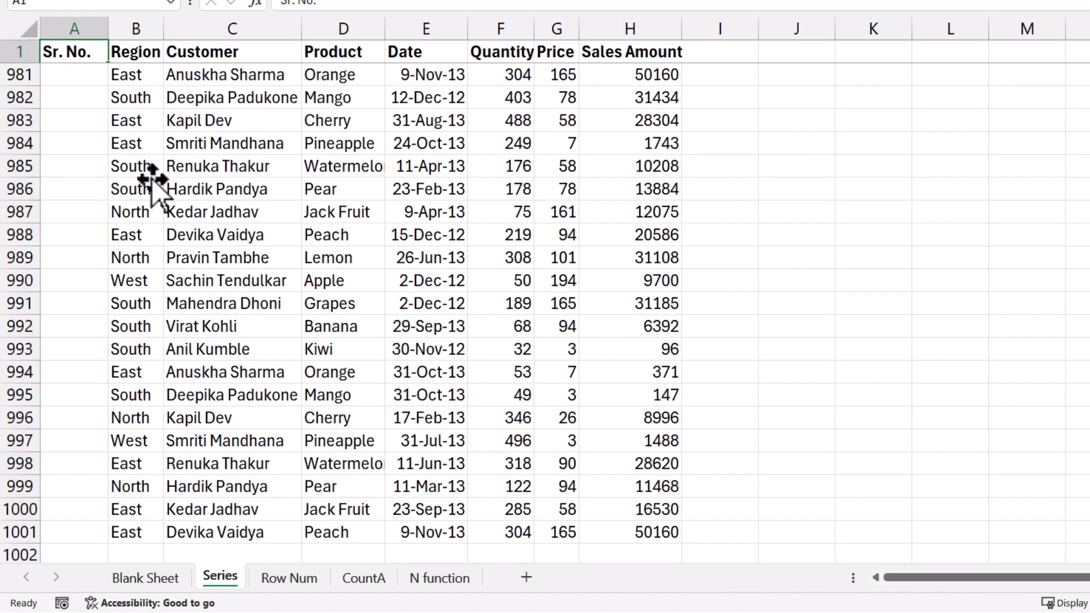
# Start a SEQUENCE formula in A2, cancel it, and check how far the Region data runs
pyautogui.write('=seq')
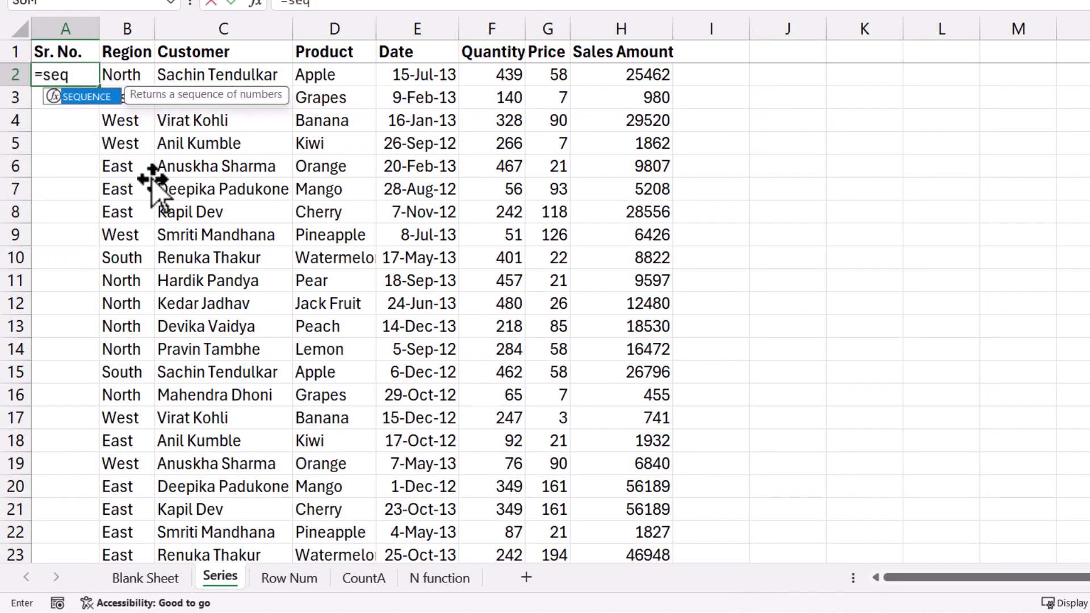
pyautogui.press('Tab')
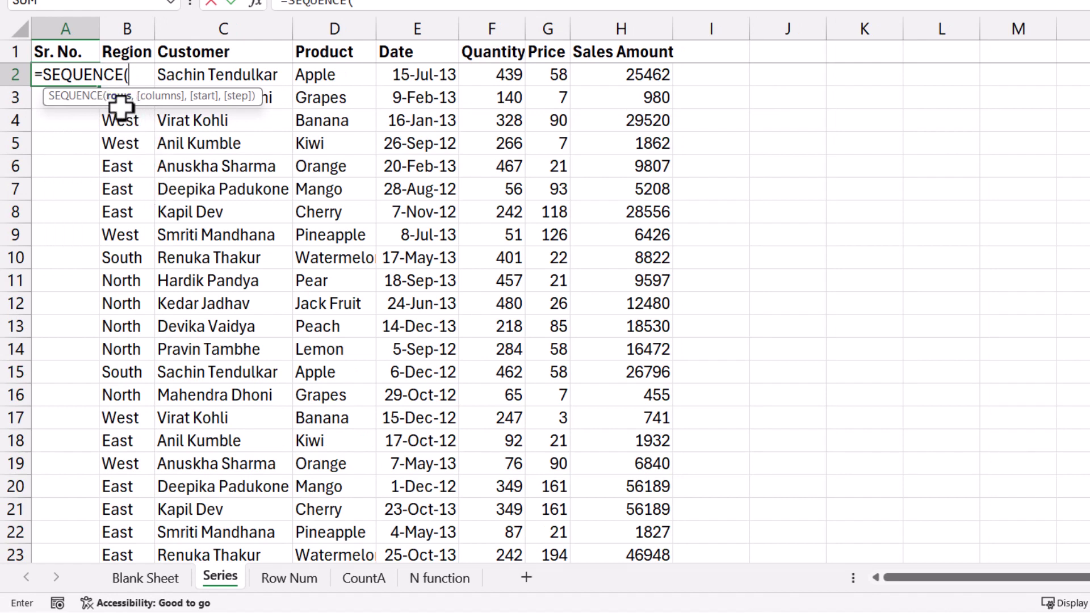
pyautogui.press('Escape')
pyautogui.click(126, 81)
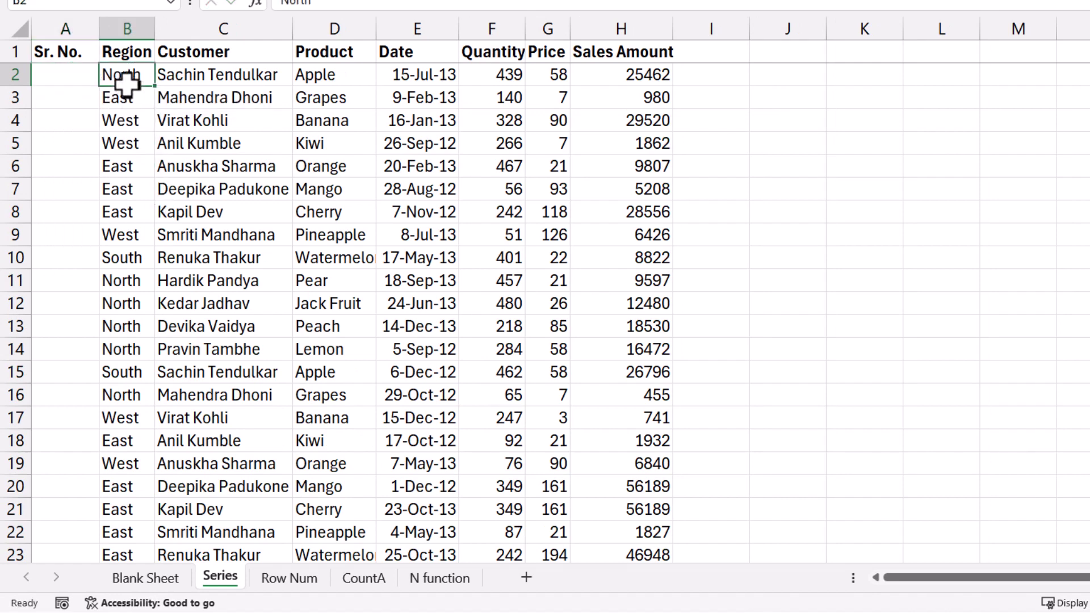
pyautogui.hotkey('ctrl', 'Down')
pyautogui.hotkey('ctrl', 'Home')
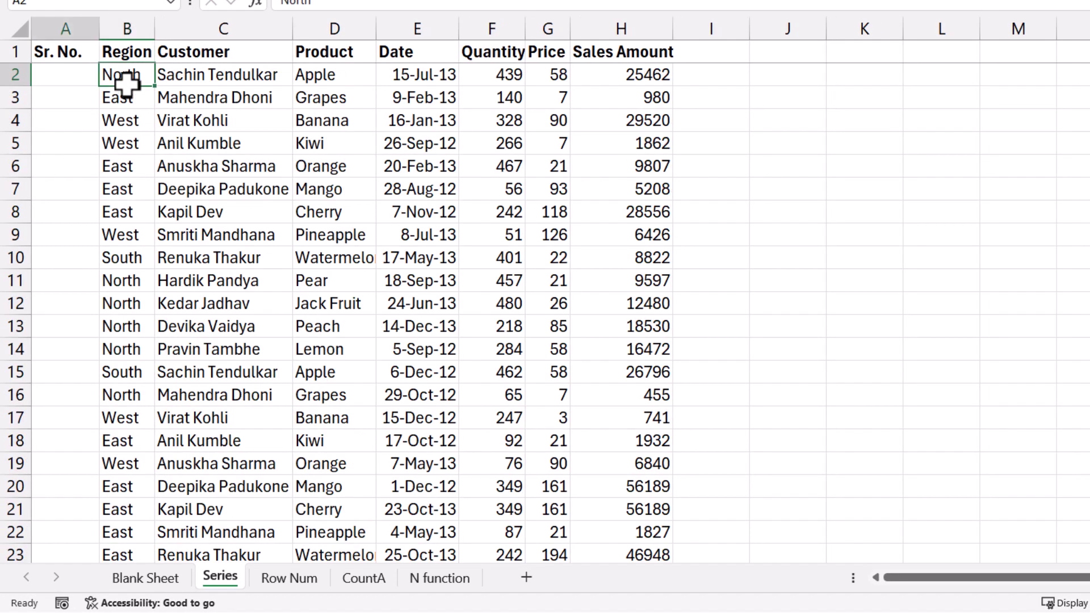
# Enter =SEQUENCE(1000) in A2 to spill serial numbers down the Sr. No. column
pyautogui.press('BackSpace')
pyautogui.write('=seq')
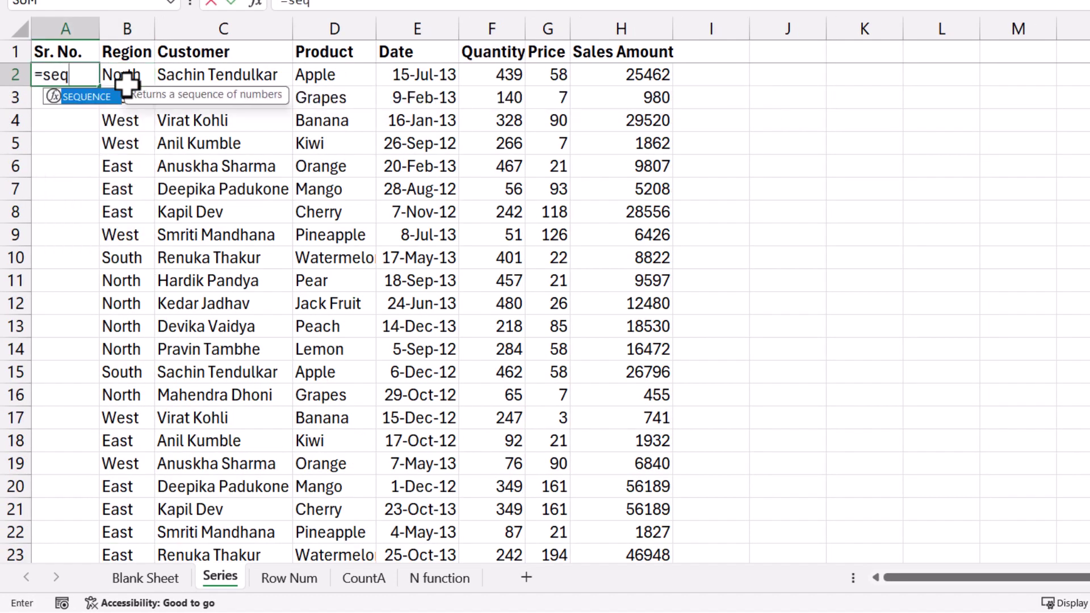
pyautogui.press('Tab')
pyautogui.write('1000')
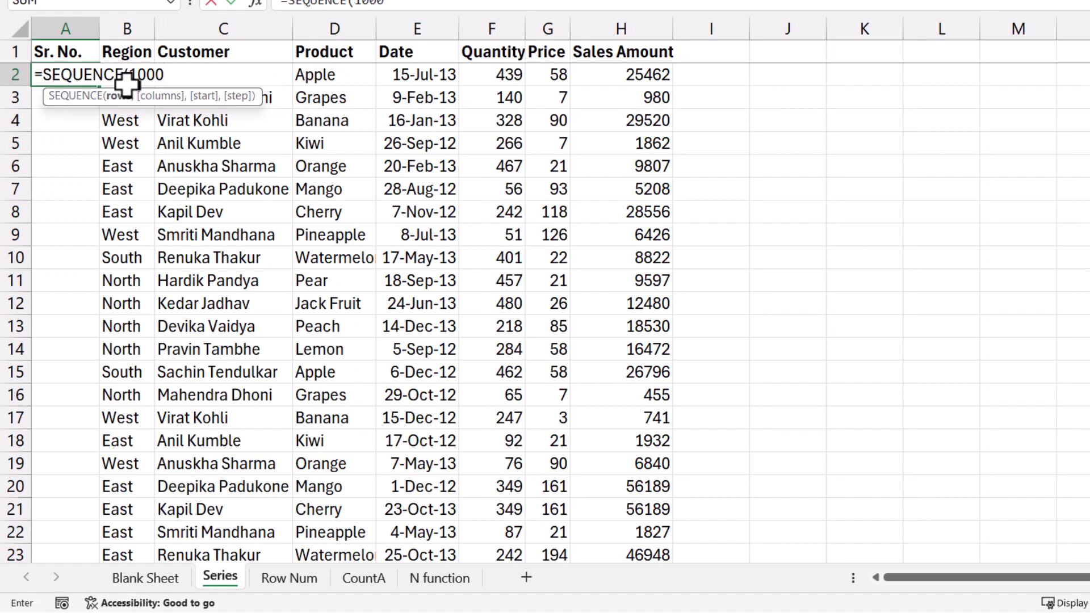
pyautogui.write(')')
pyautogui.press('Return')
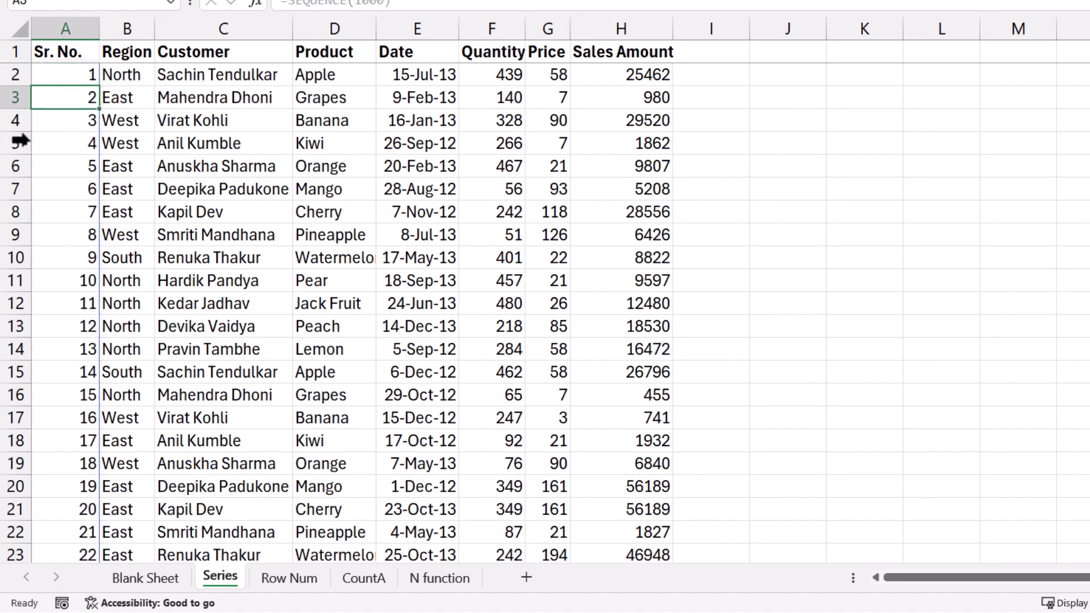
# Delete rows 5–8 and check that the Sr. No. numbers still run to 1000
pyautogui.moveTo(14, 143); pyautogui.dragTo(14, 212)
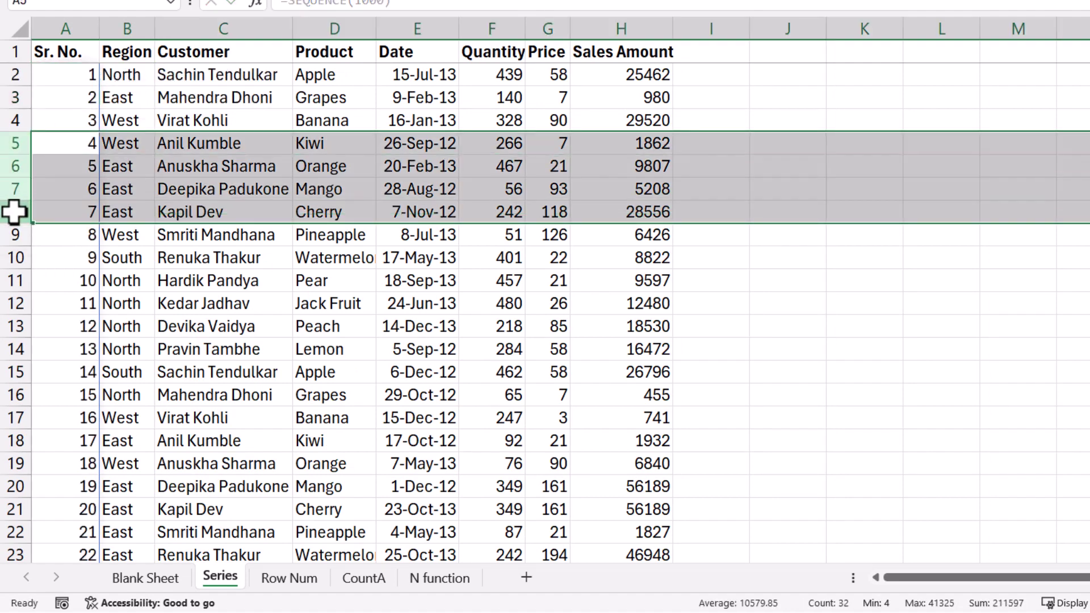
pyautogui.hotkey('ctrl', '-')
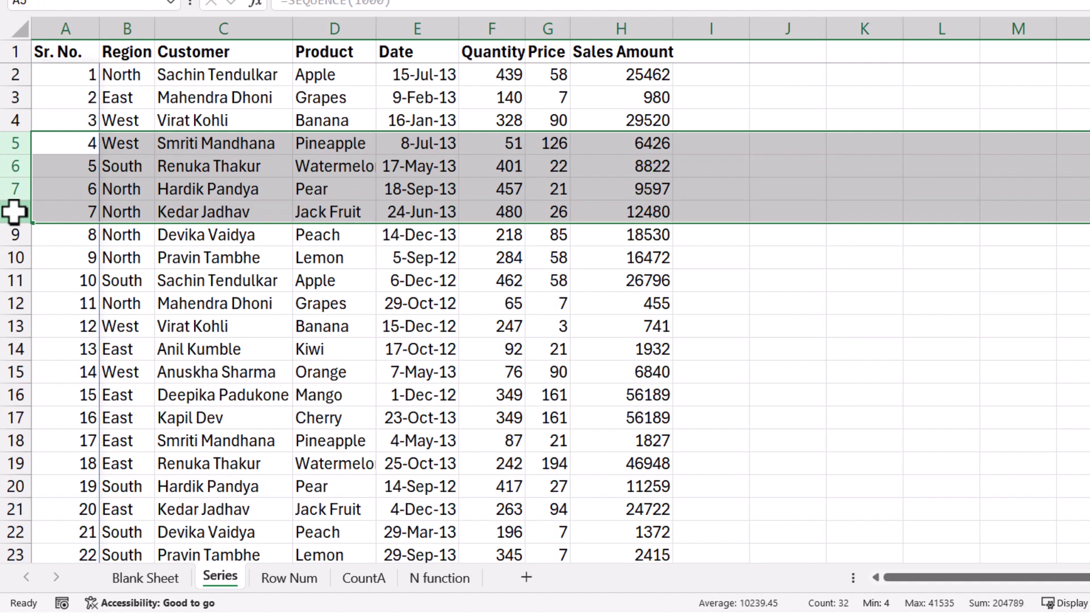
pyautogui.hotkey('ctrl', 'Down')
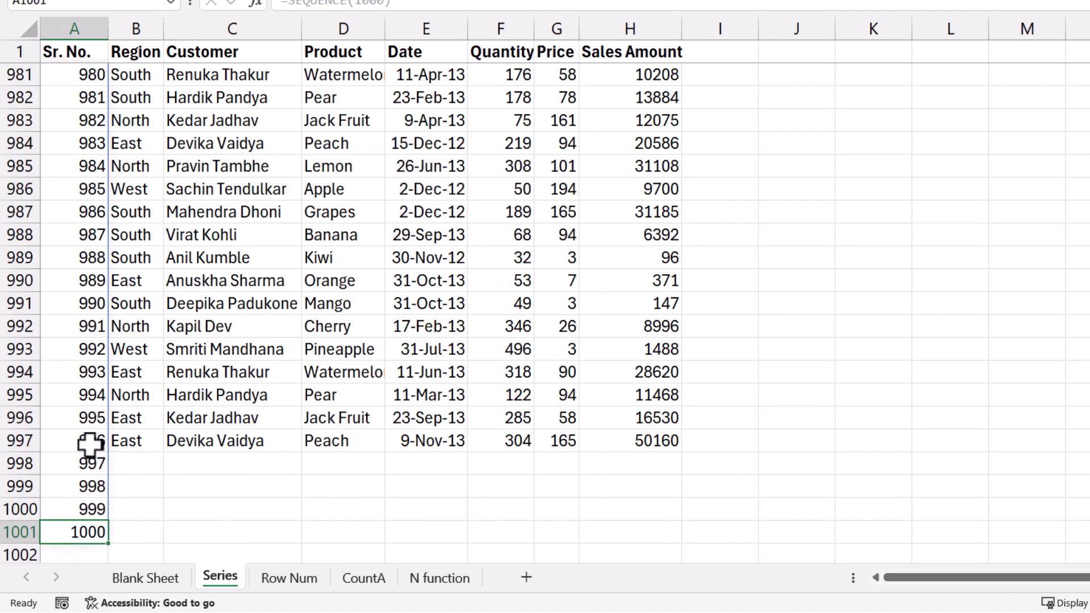
pyautogui.hotkey('ctrl', 'Home')
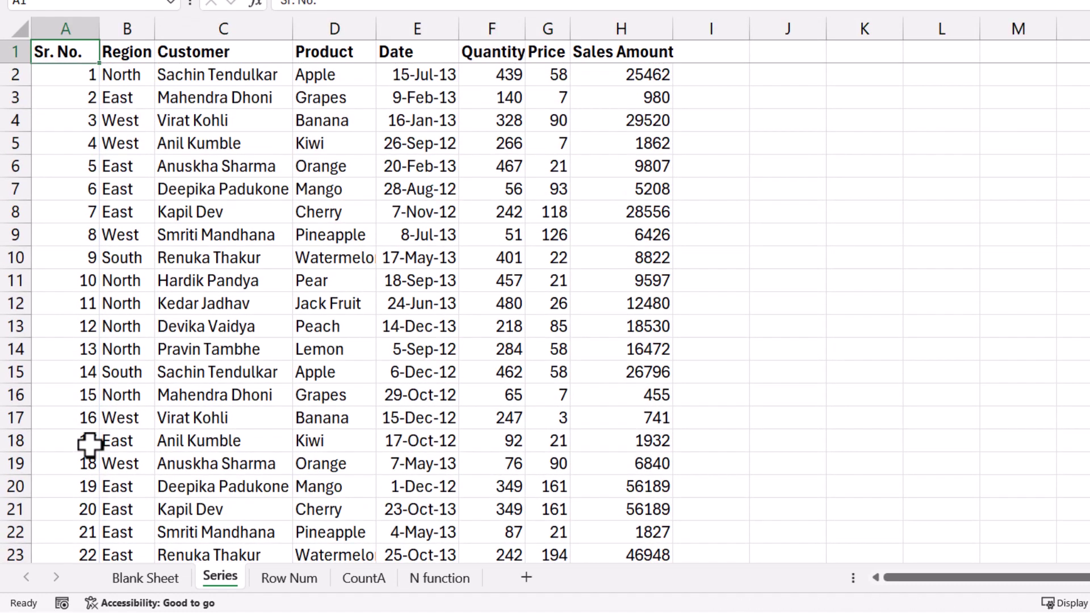
# Clear the SEQUENCE formula from A2 and check that the Region values run to B1001
pyautogui.press('Delete')
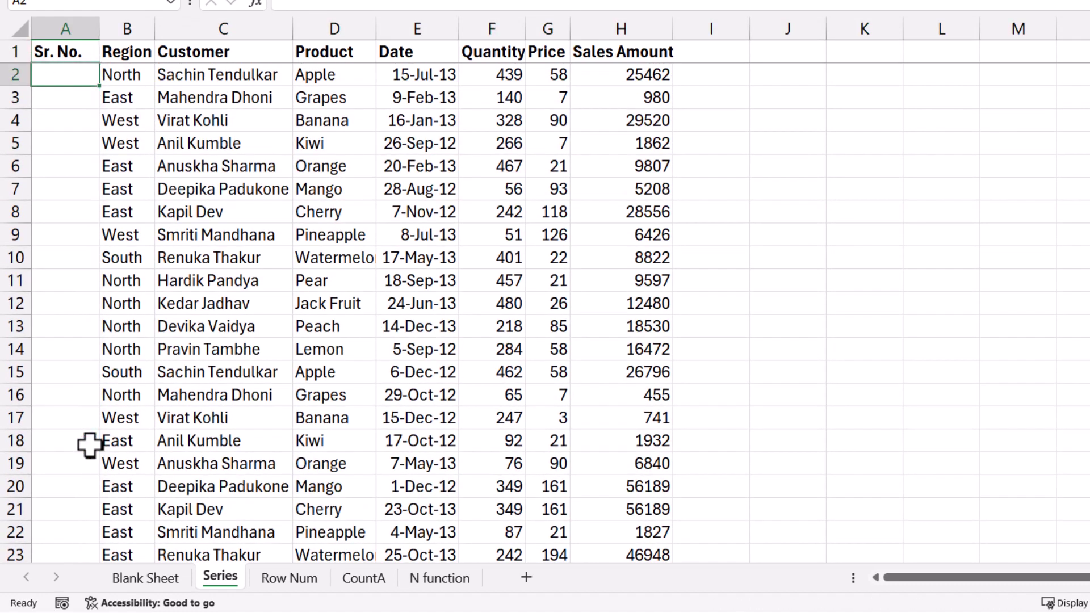
pyautogui.press('Right')
pyautogui.hotkey('ctrl', 'shift', 'Down')
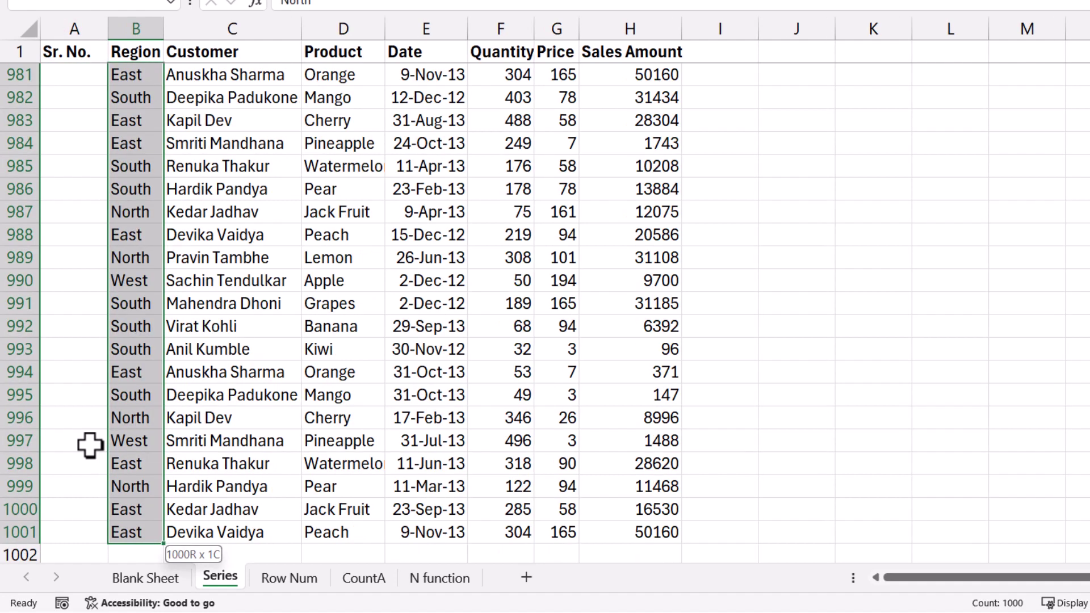
pyautogui.hotkey('ctrl', 'Home')
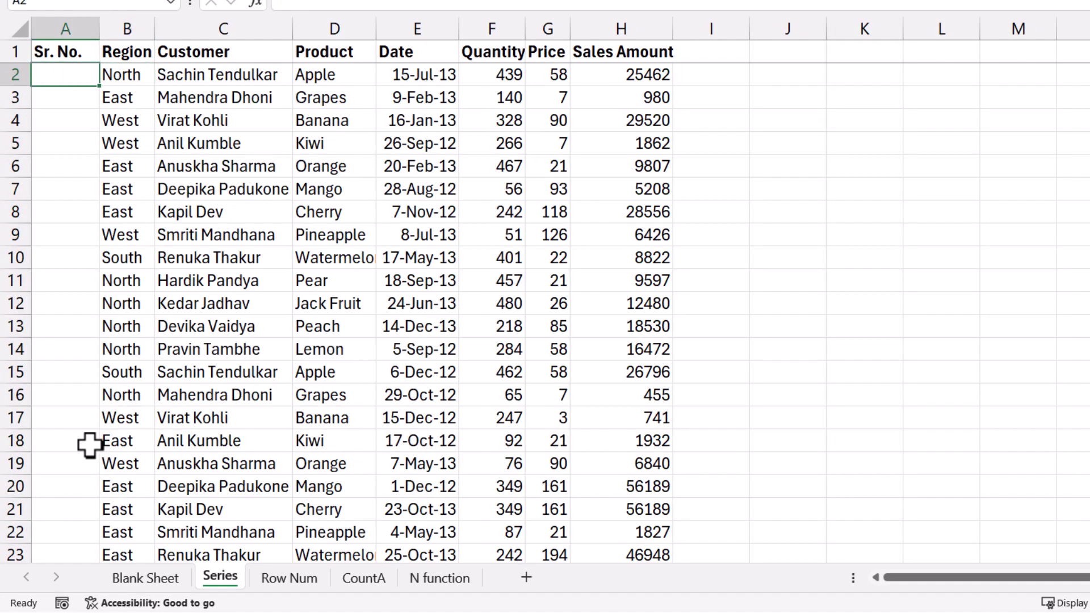
# Enter =COUNTA(B2:B1001) in A2, returning 1000
pyautogui.write('=coun')
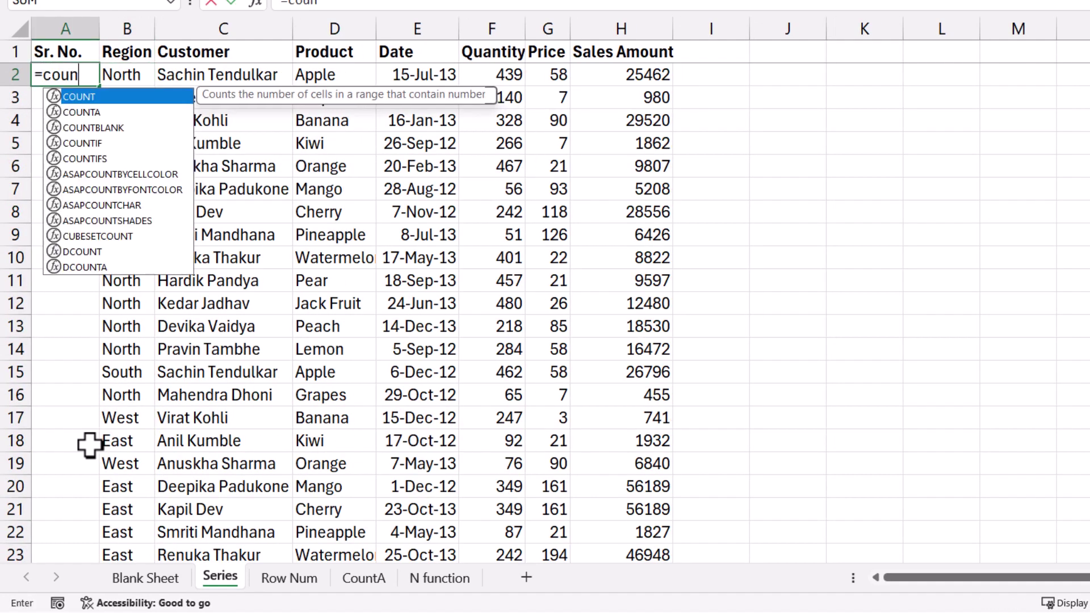
pyautogui.press('Down')
pyautogui.press('Tab')
pyautogui.press('Right')
pyautogui.hotkey('ctrl', 'shift', 'Down')
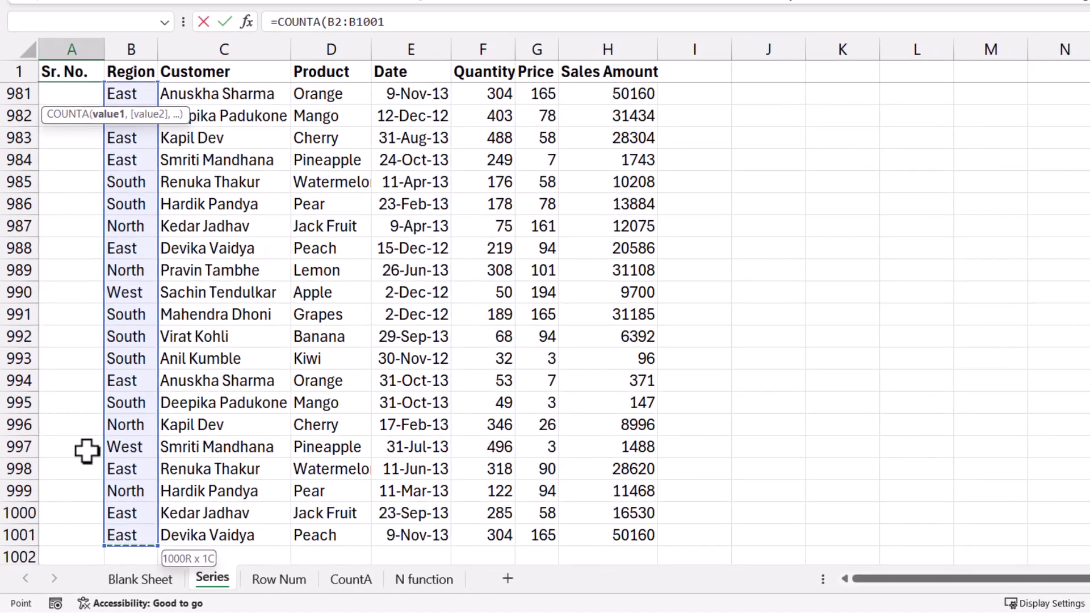
pyautogui.write(')')
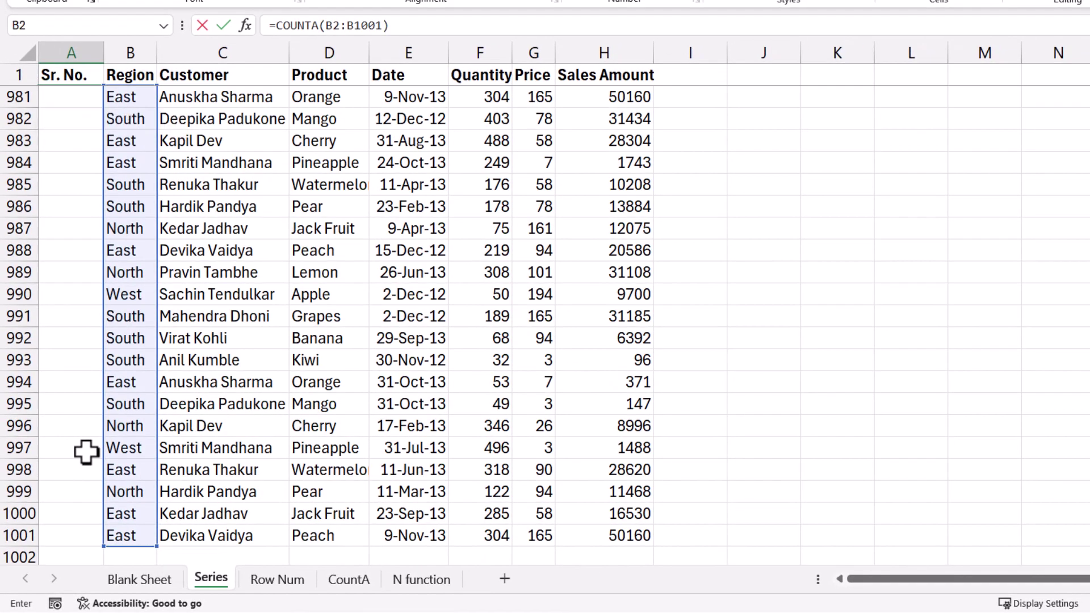
pyautogui.hotkey('ctrl', 'Return')
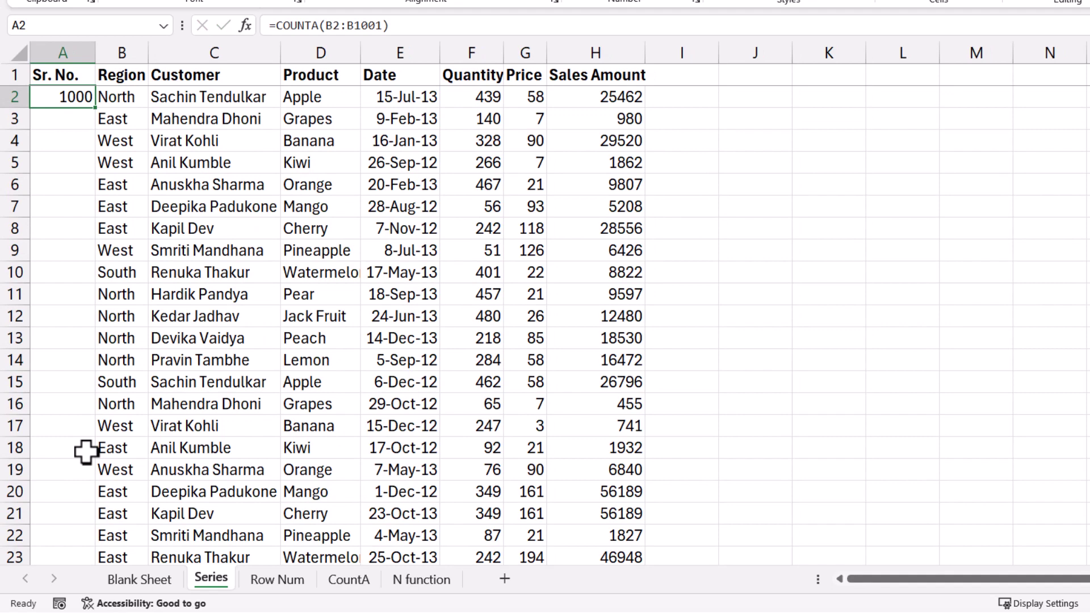
# Trial-delete rows 4–7, undo it, and clear the COUNTA formula from A2
pyautogui.press('Down')
pyautogui.press('Down')
pyautogui.hotkey('shift', 'Down')
pyautogui.hotkey('shift', 'Down')
pyautogui.hotkey('shift', 'Down')
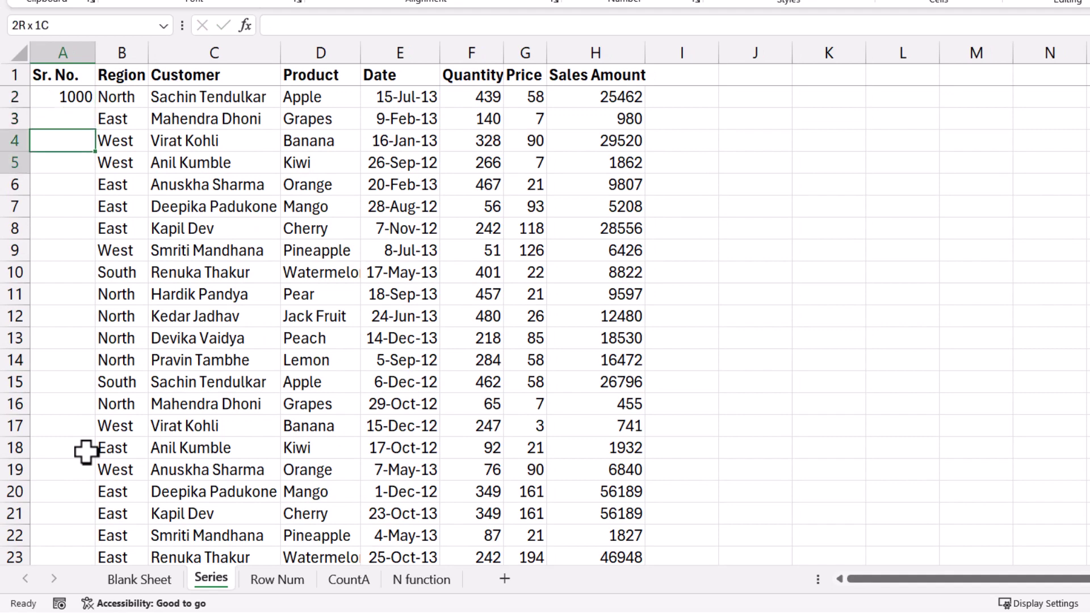
pyautogui.hotkey('shift', 'space')
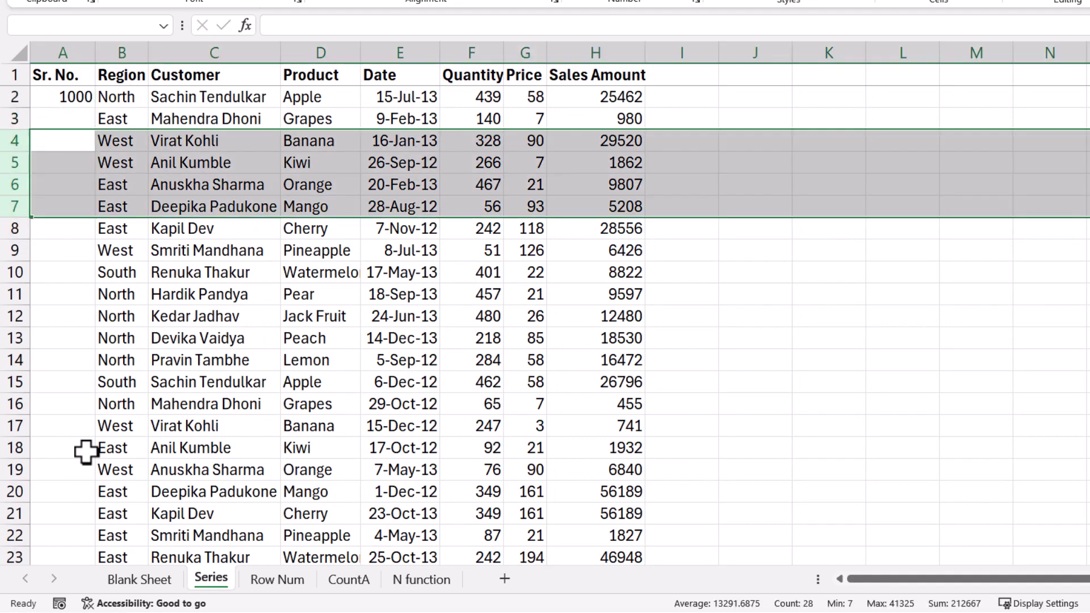
pyautogui.hotkey('ctrl', '-')
pyautogui.press('Up')
pyautogui.press('Up')
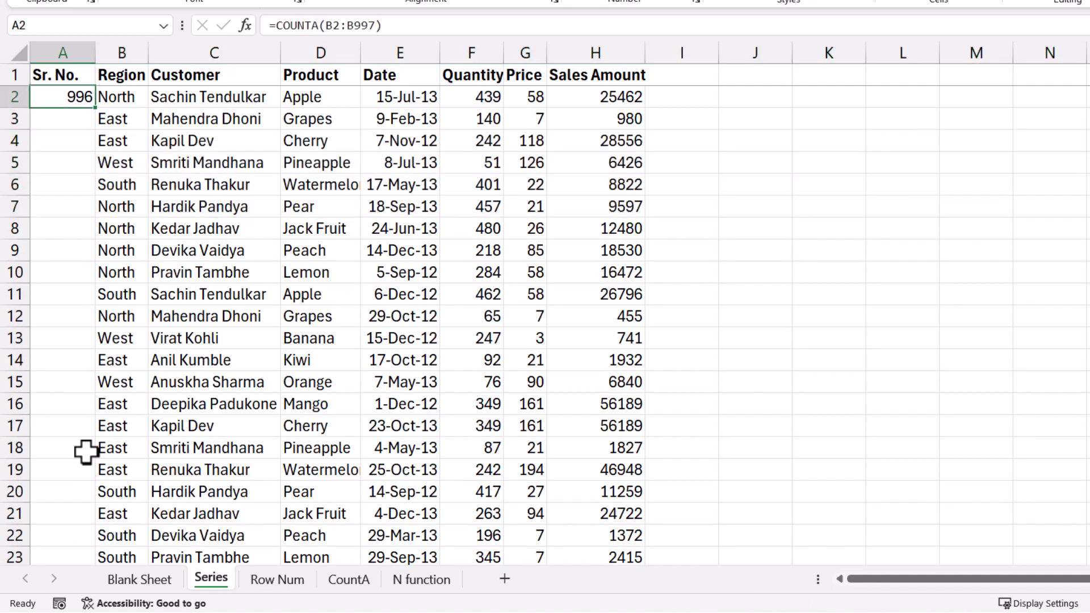
pyautogui.hotkey('ctrl', 'z')
pyautogui.press('Up')
pyautogui.press('Up')
pyautogui.press('Delete')
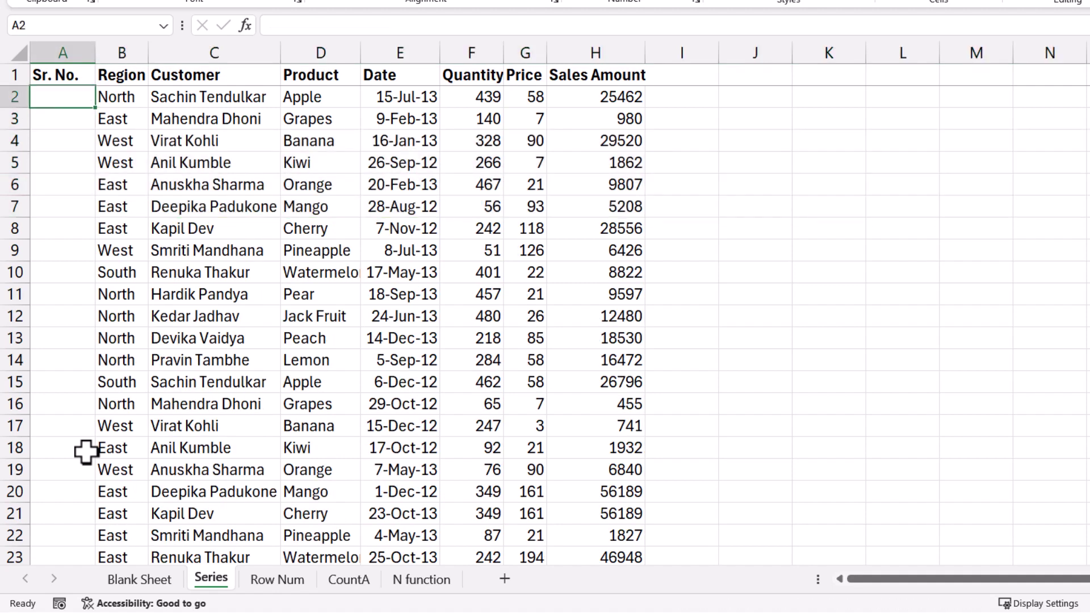
# Enter =SEQUENCE(COUNTA(B2:B1001)) in A2 and check where the spilled numbers end
pyautogui.write('=se')
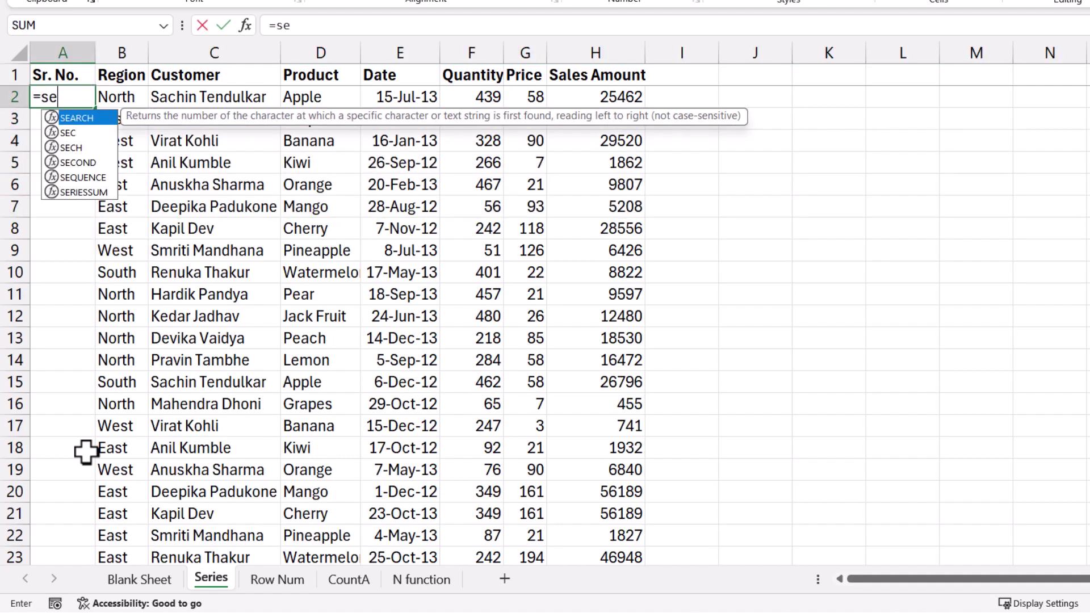
pyautogui.write('q')
pyautogui.press('Tab')
pyautogui.write('co')
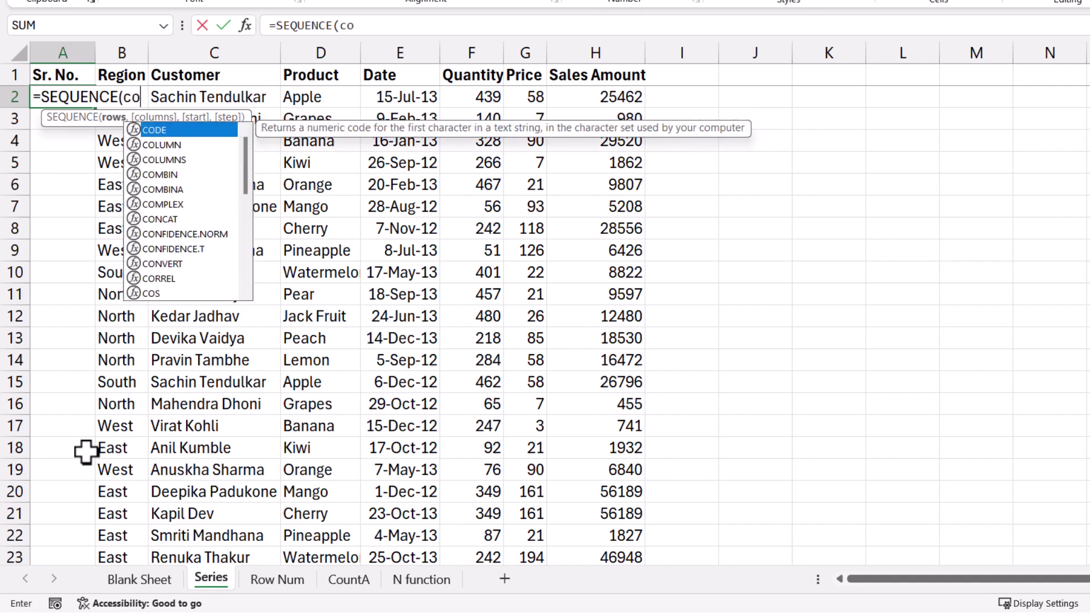
pyautogui.write('un')
pyautogui.press('Down')
pyautogui.press('Tab')
pyautogui.press('Right')
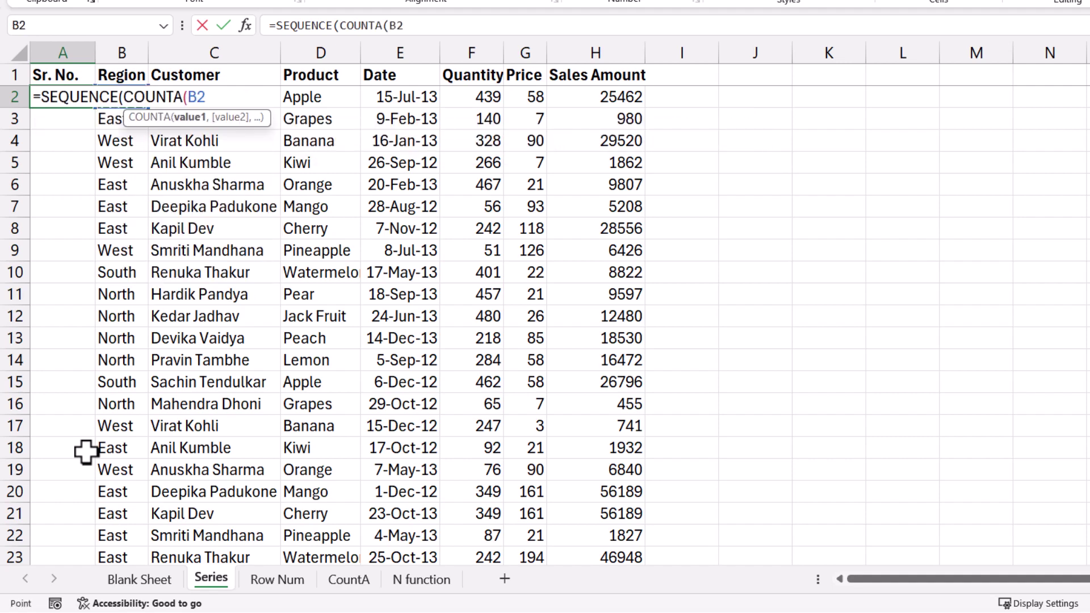
pyautogui.hotkey('ctrl', 'shift', 'Down')
pyautogui.write(')')
pyautogui.press('Return')
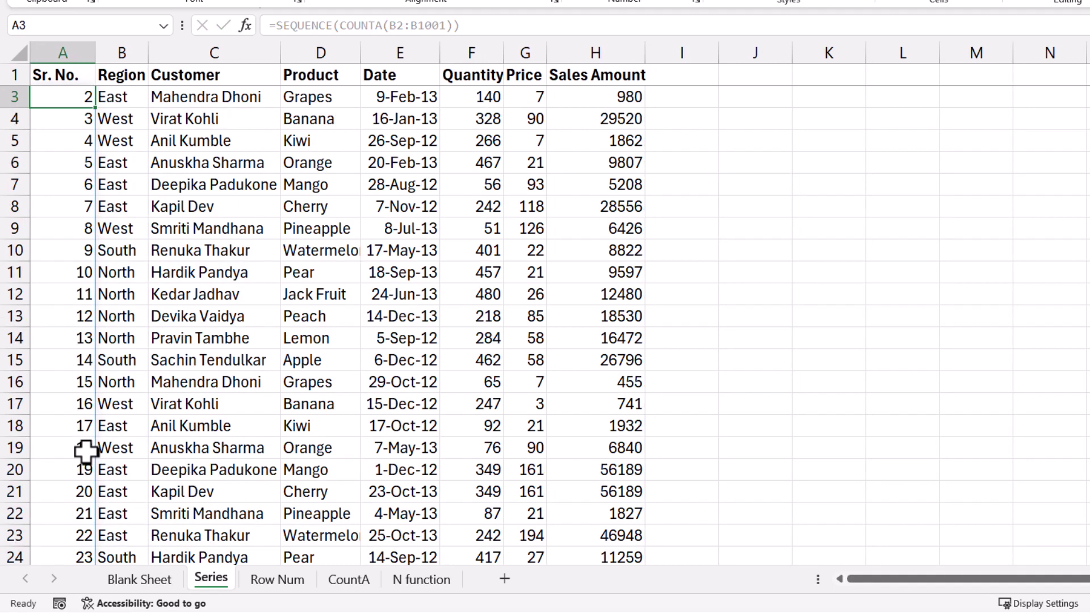
pyautogui.press('Up')
pyautogui.hotkey('ctrl', 'Down')
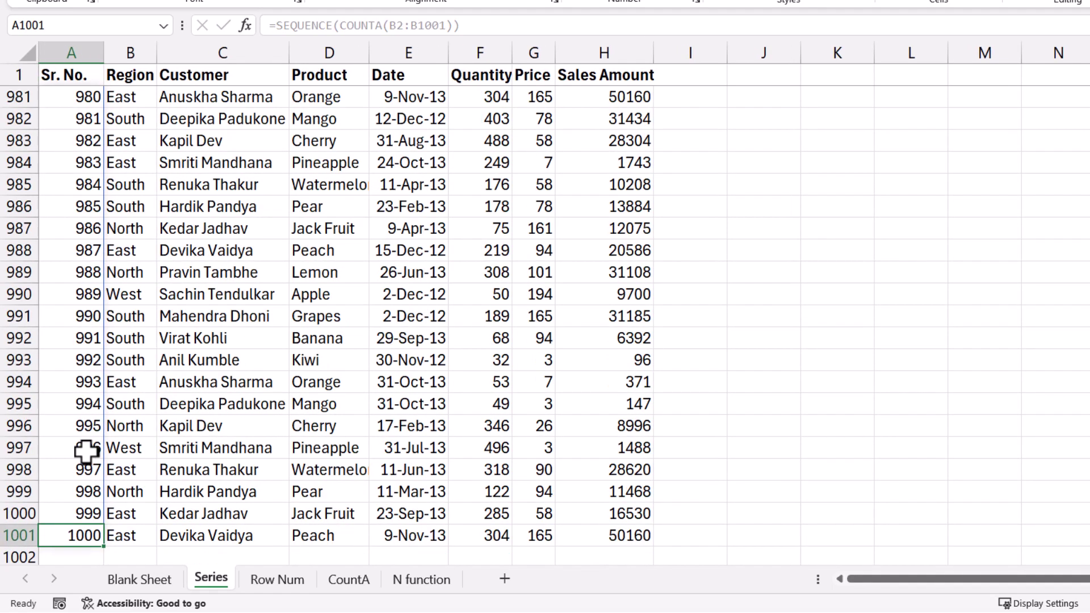
pyautogui.hotkey('ctrl', 'Up')
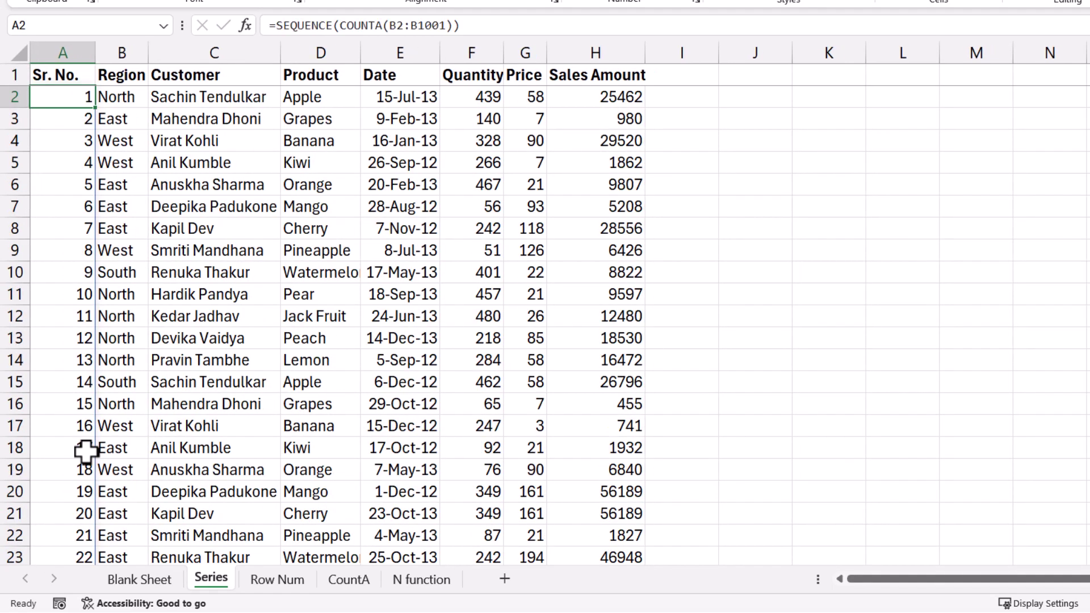
# Delete rows 6–9 and confirm the serial numbers now run 1 to 996
pyautogui.moveTo(9, 184); pyautogui.dragTo(19, 256)
pyautogui.hotkey('ctrl', '-')
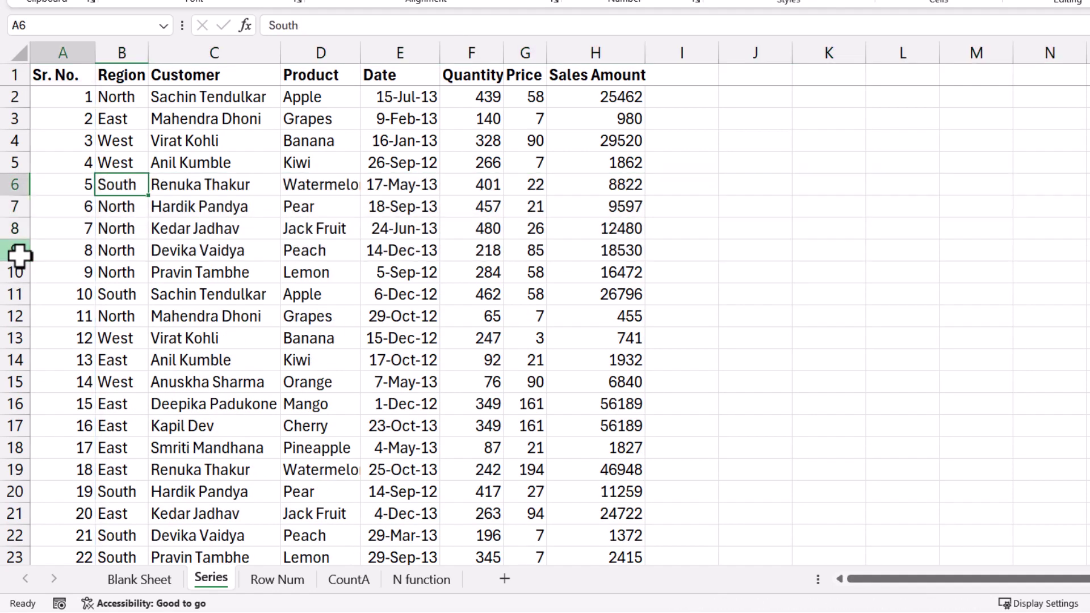
pyautogui.hotkey('ctrl', 'Down')
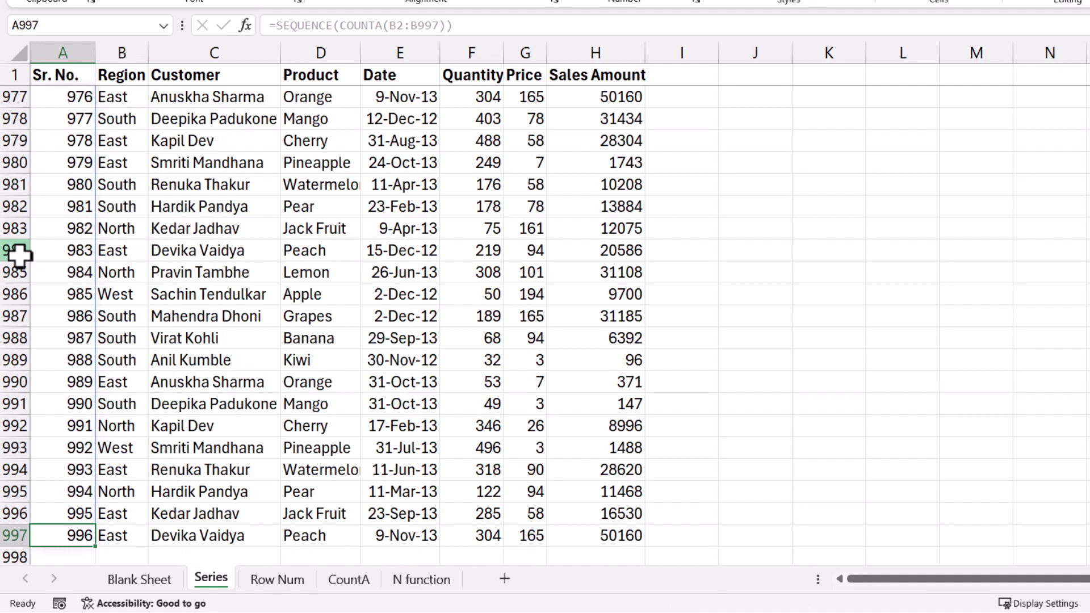
pyautogui.scroll(-1, 19, 255)
pyautogui.hotkey('ctrl', 'Up')
pyautogui.press('Down')
pyautogui.press('Down')
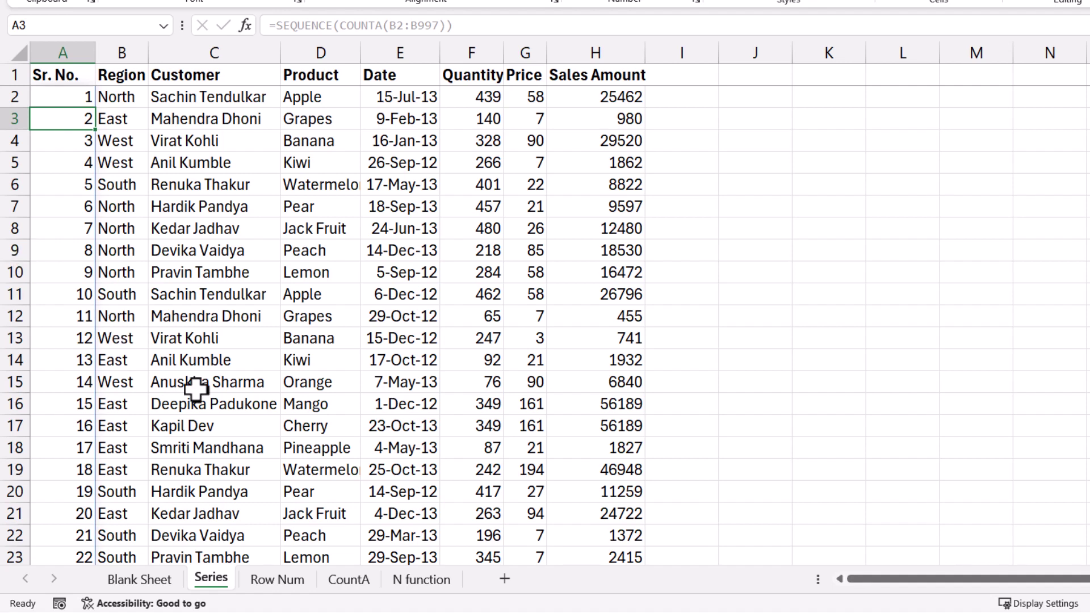
# On the Row Num sheet, enter =ROW()-1 in A2
pyautogui.click(277, 579)
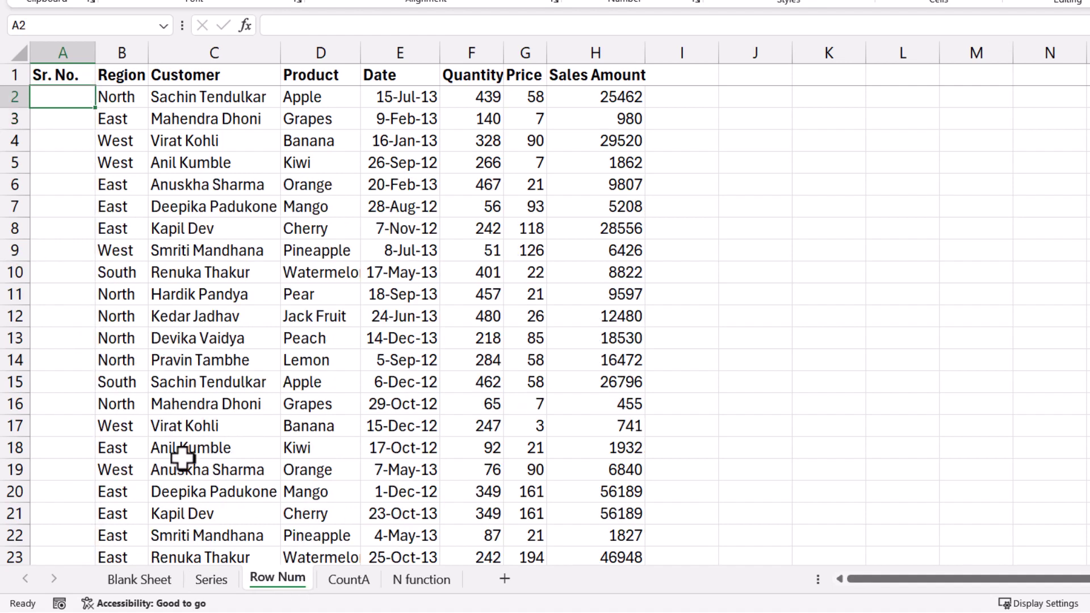
pyautogui.write('=')
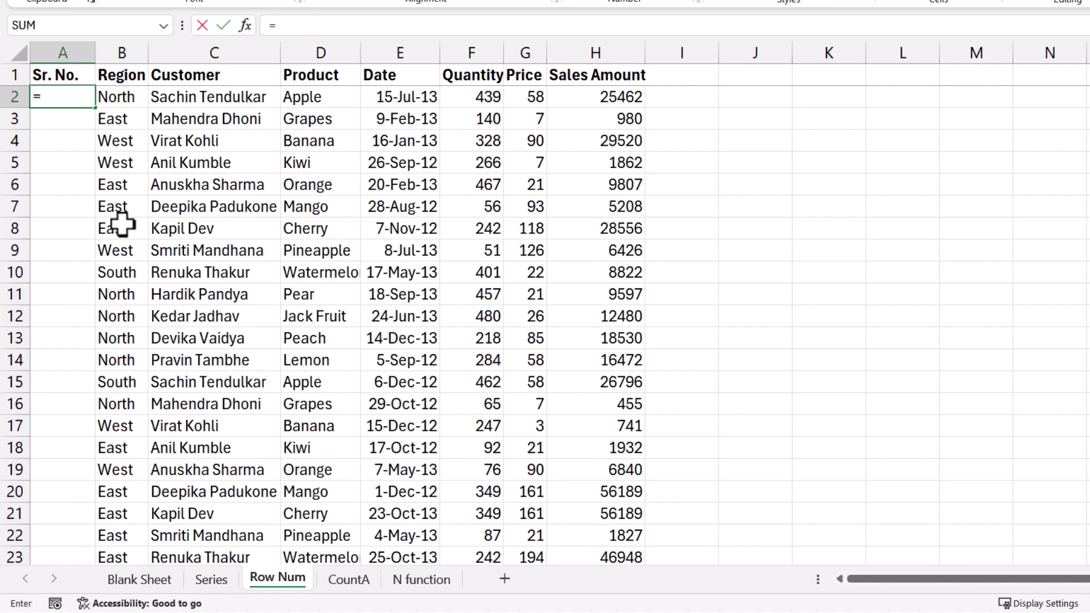
pyautogui.write('row')
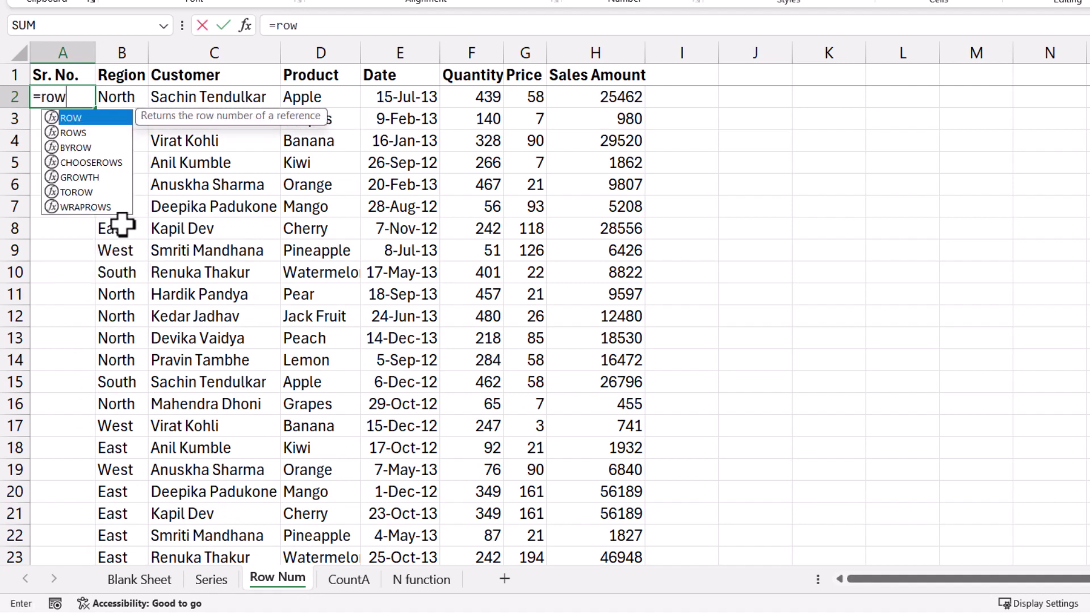
pyautogui.press('Tab')
pyautogui.write(')')
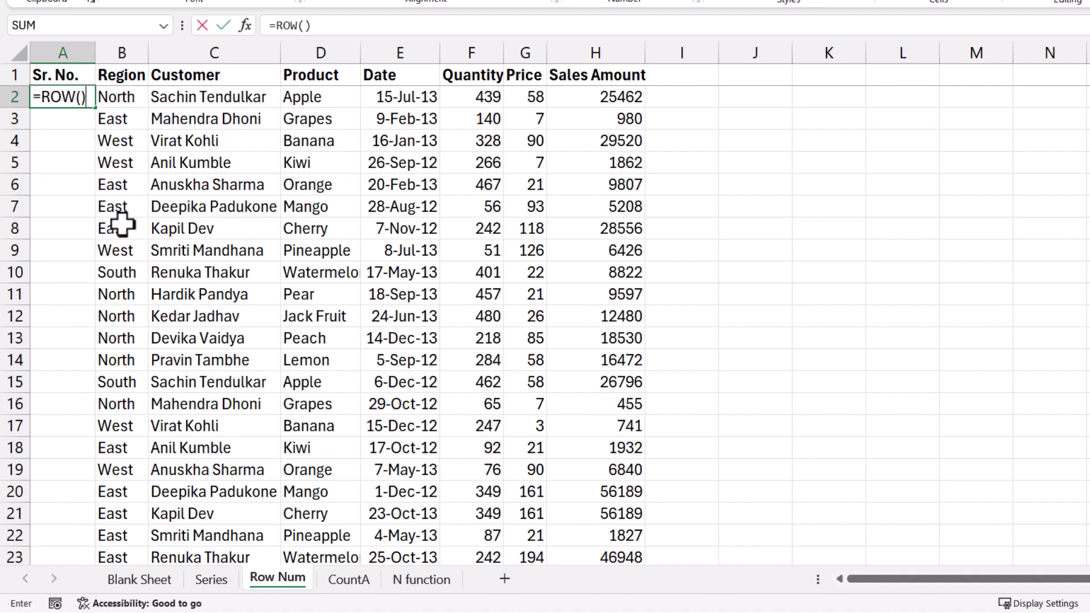
pyautogui.press('Return')
pyautogui.press('Up')
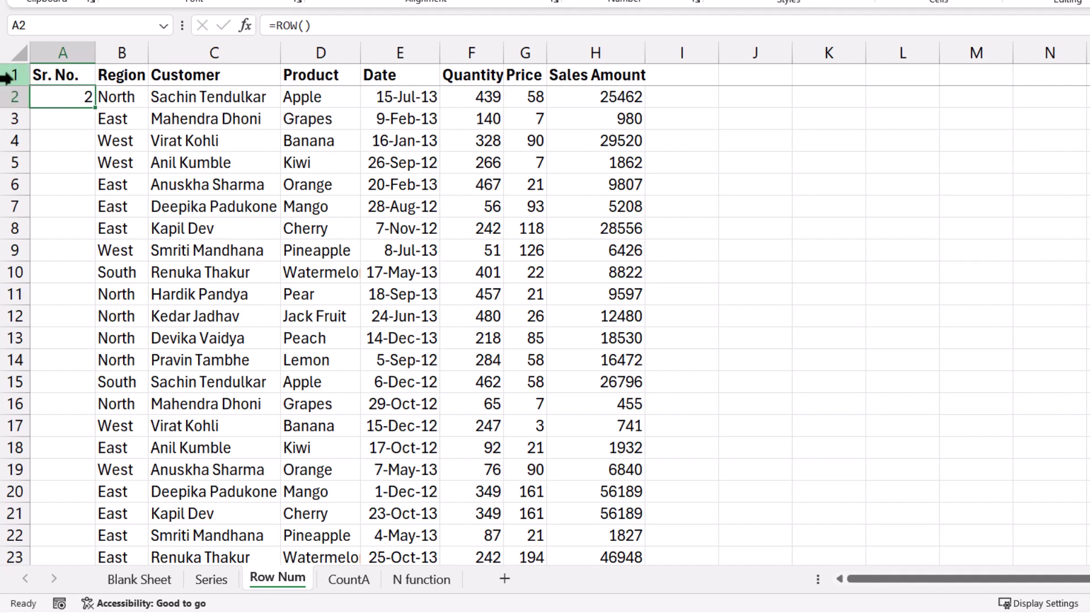
pyautogui.press('F2')
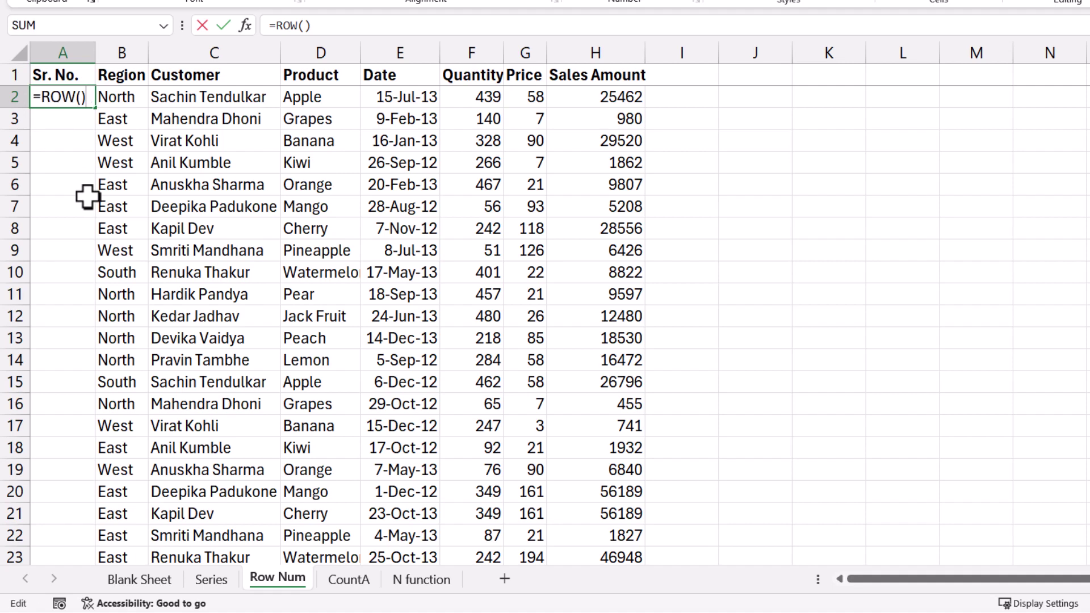
pyautogui.write('-1')
pyautogui.press('Return')
pyautogui.press('Up')
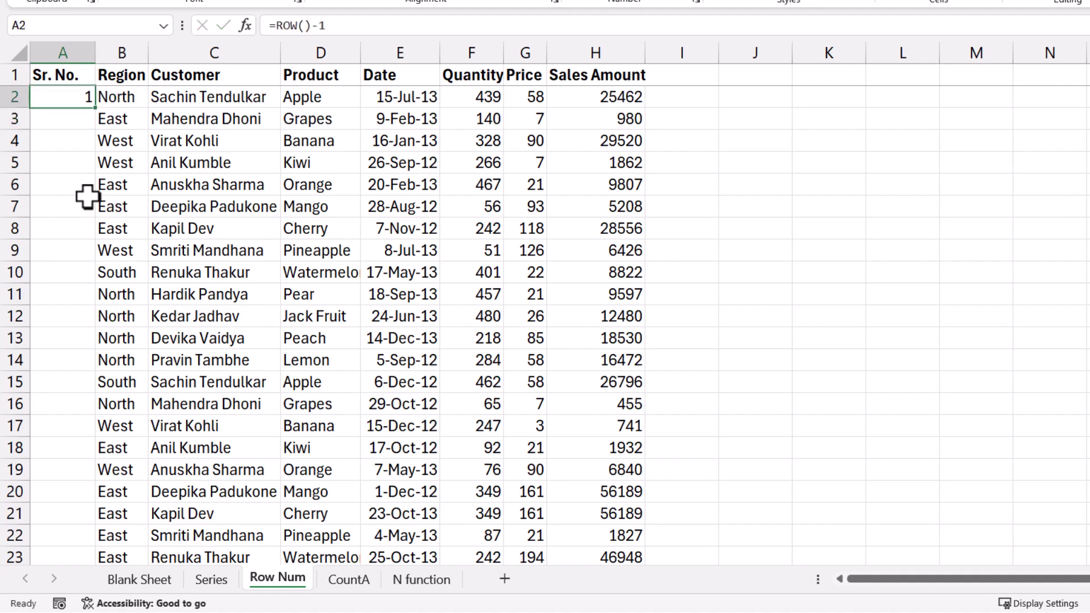
# Fill =ROW()-1 down to A1001, numbering rows 1 through 1000
pyautogui.doubleClick(93, 108)
pyautogui.hotkey('ctrl', 'Down')
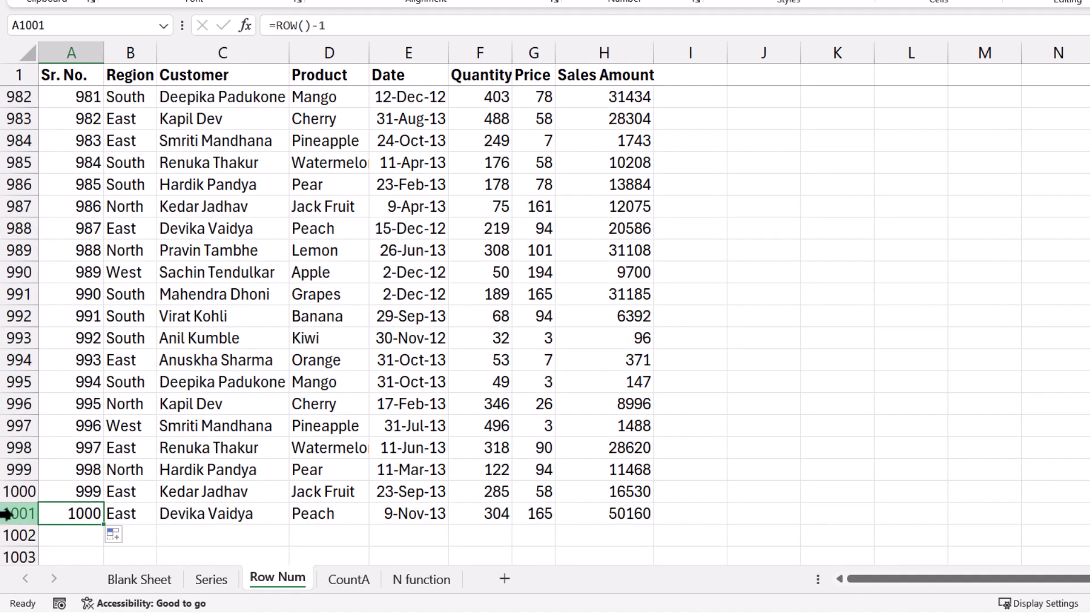
pyautogui.hotkey('ctrl', 'Up')
pyautogui.press('Down')
pyautogui.press('Down')
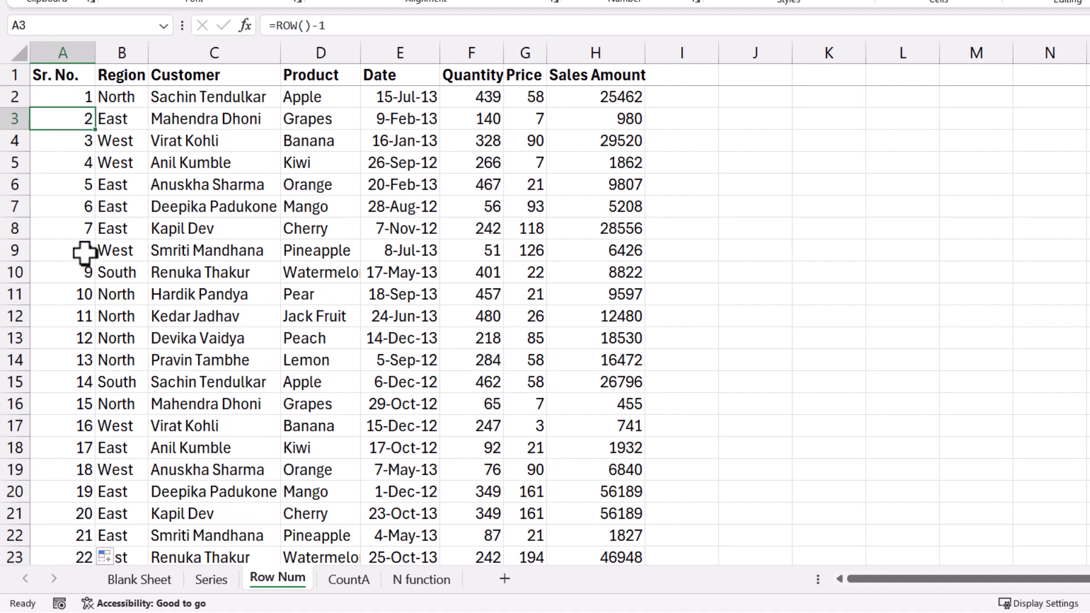
# Delete rows 4–8 and insert three blank rows above the header row
pyautogui.moveTo(14, 140); pyautogui.dragTo(24, 225)
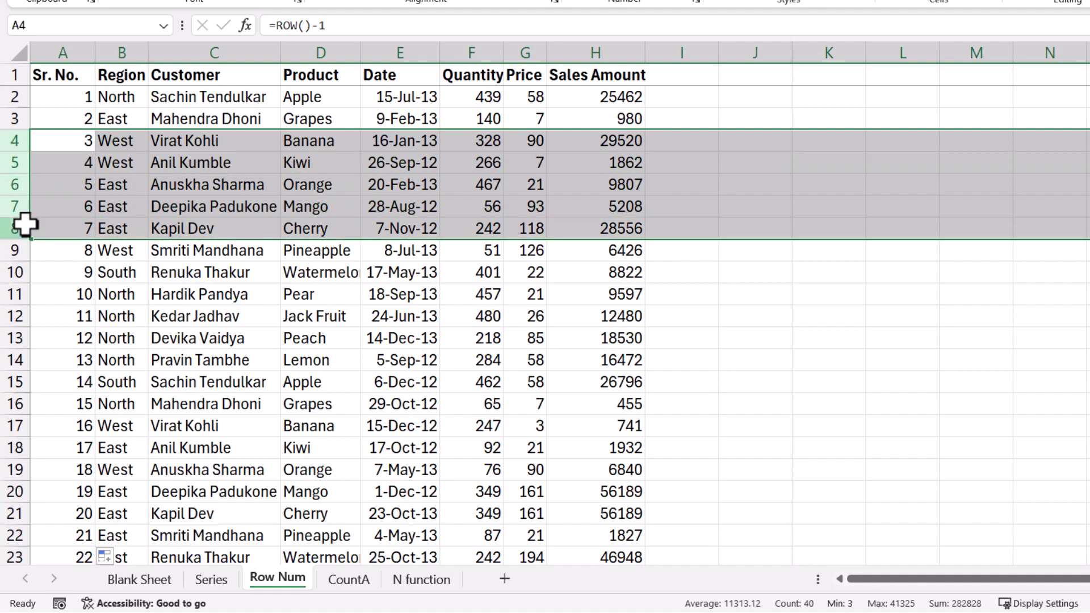
pyautogui.hotkey('ctrl', '-')
pyautogui.click(80, 144)
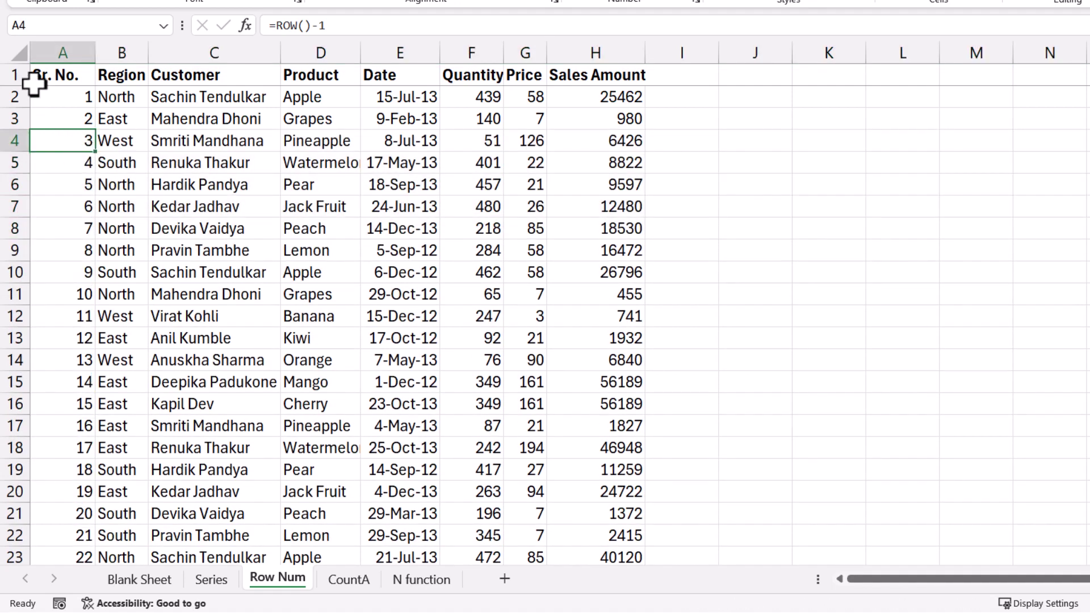
pyautogui.click(13, 75)
pyautogui.scroll(-1, 19, 74)
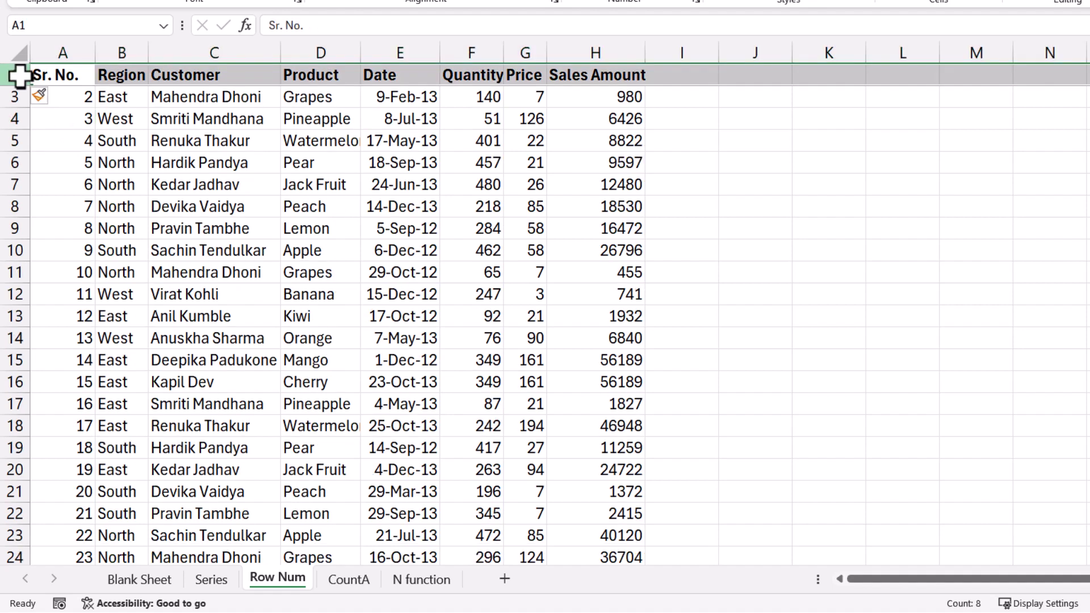
pyautogui.hotkey('ctrl', '+')
pyautogui.hotkey('ctrl', '+')
pyautogui.hotkey('ctrl', '+')
# Change A5 to =ROW()-4 and fill it down, numbering 1 to 995
pyautogui.click(79, 162)
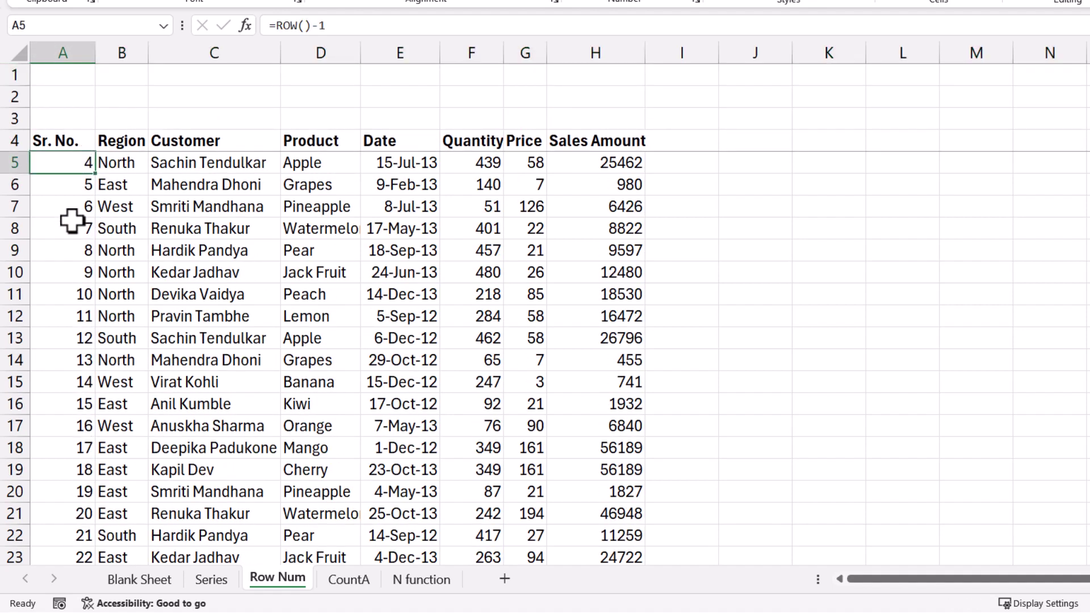
pyautogui.press('F2')
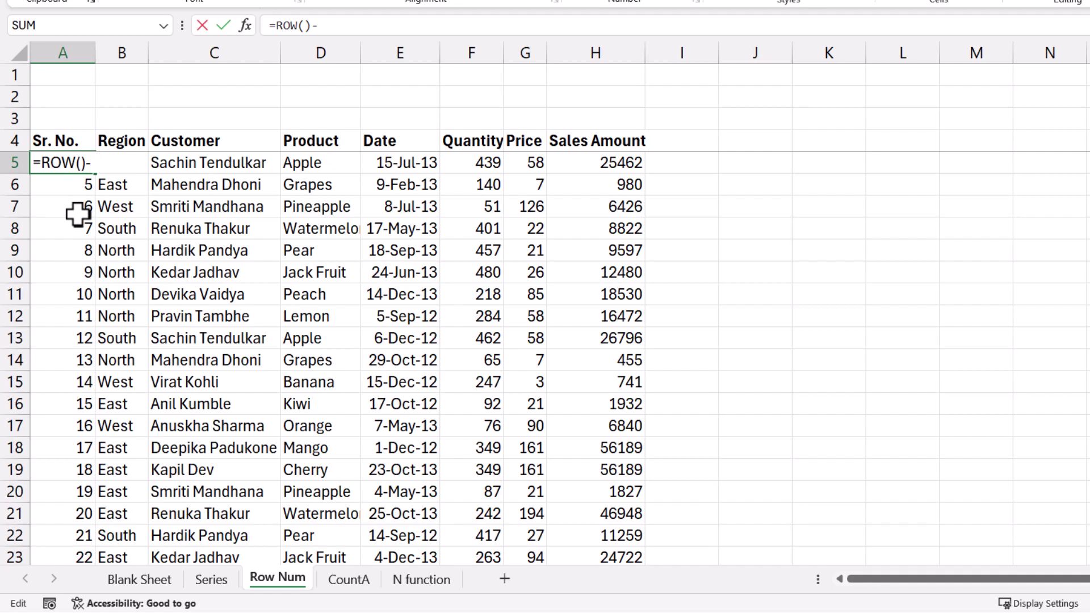
pyautogui.press('Return')
pyautogui.press('Up')
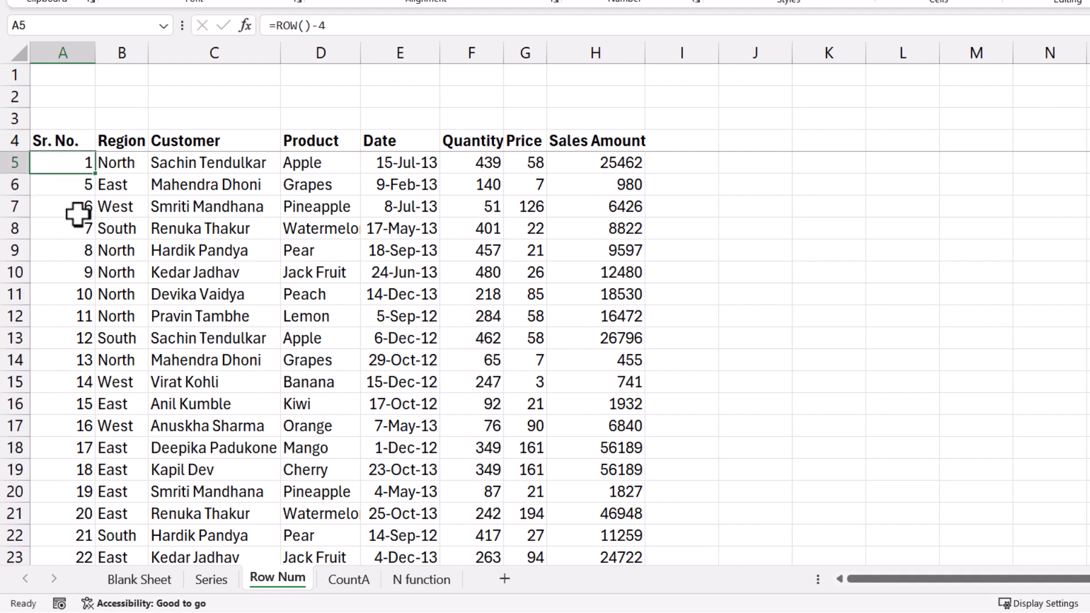
pyautogui.doubleClick(95, 173)
pyautogui.hotkey('ctrl', 'Down')
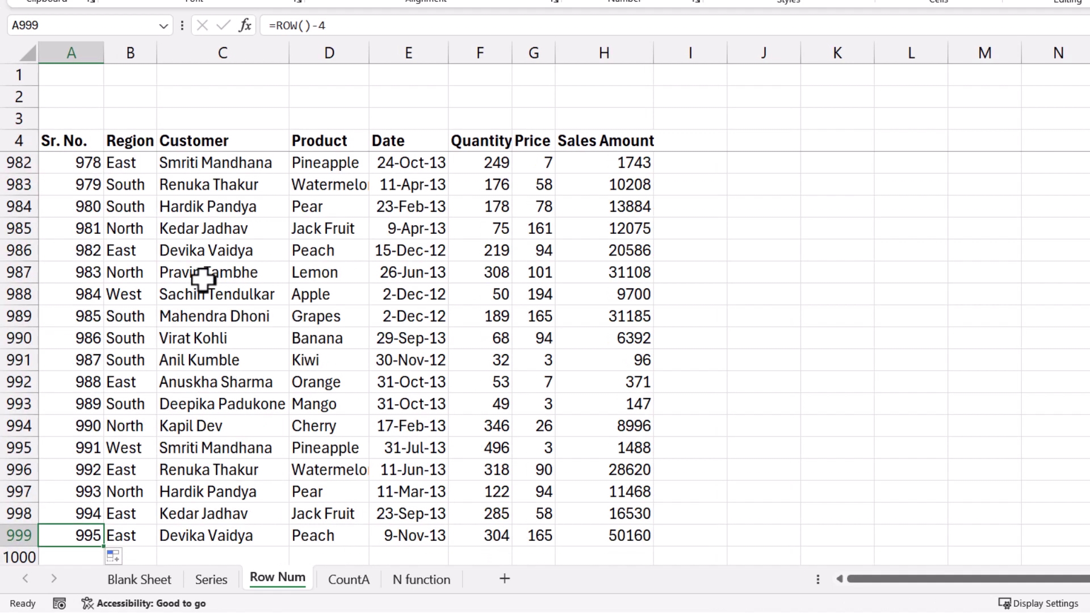
pyautogui.hotkey('ctrl', 'Up')
pyautogui.press('Down')
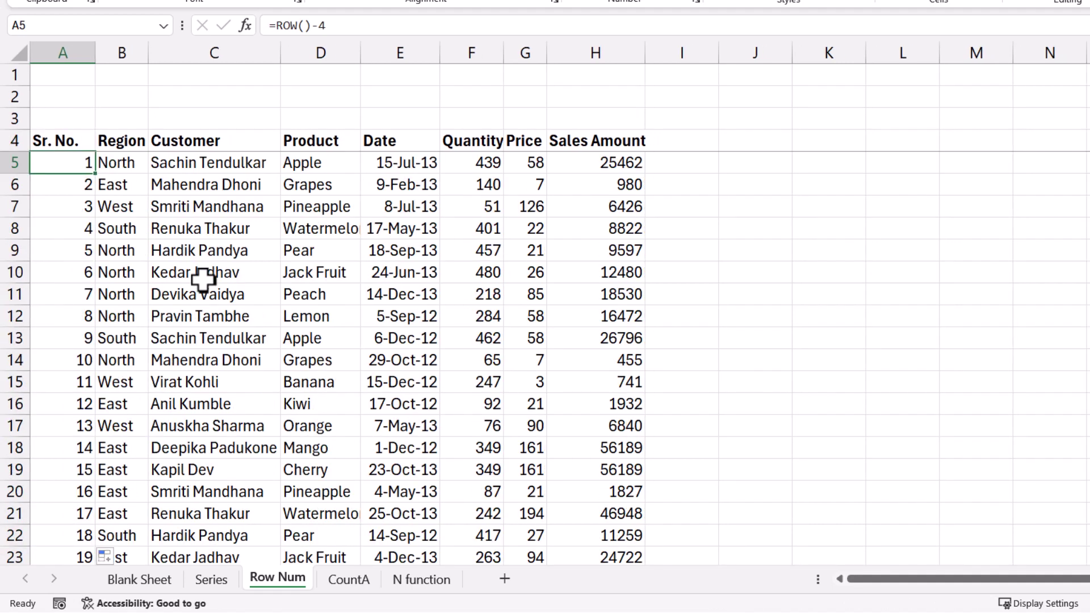
pyautogui.press('F2')
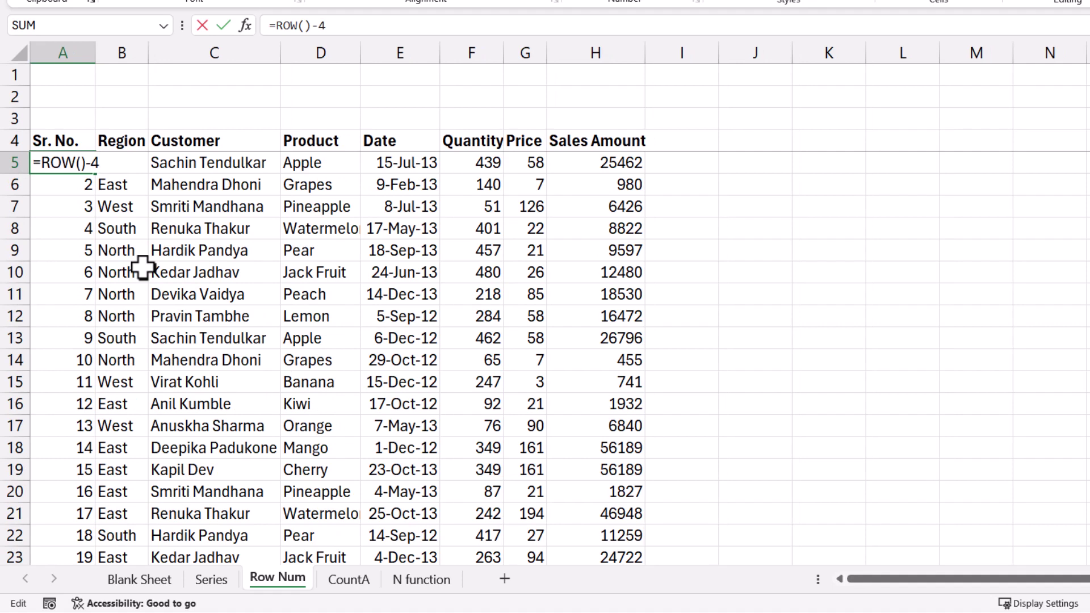
# Rewrite A5 as =ROW()-ROW($A$4) and fill it down column A
pyautogui.write('ro')
pyautogui.press('Tab')
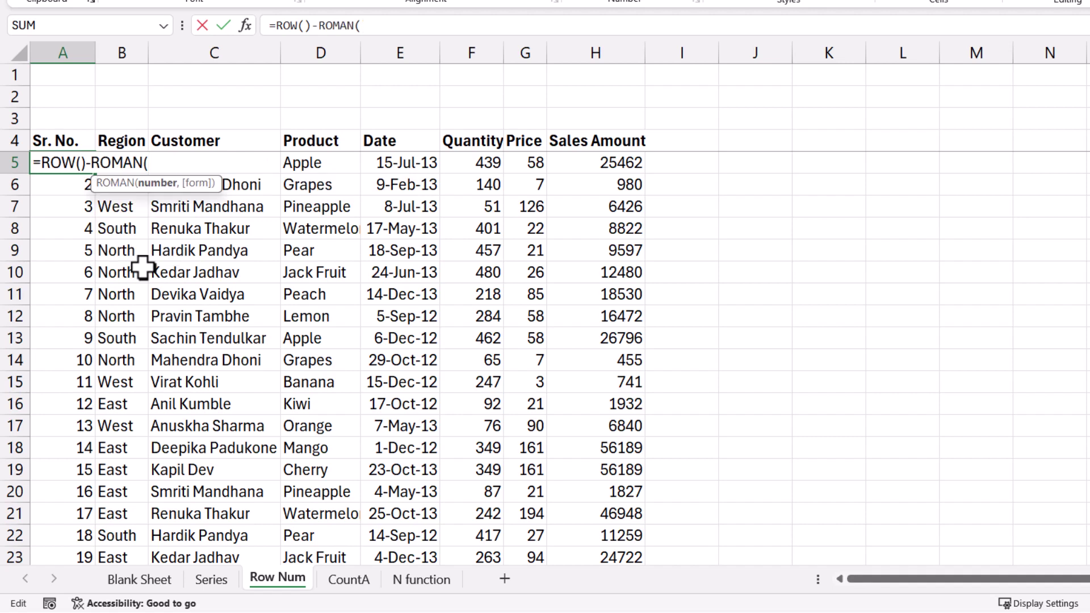
pyautogui.press('BackSpace')
pyautogui.press('BackSpace')
pyautogui.press('BackSpace')
pyautogui.press('BackSpace')
pyautogui.write('w')
pyautogui.press('Tab')
pyautogui.press('Up')
pyautogui.press('F4')
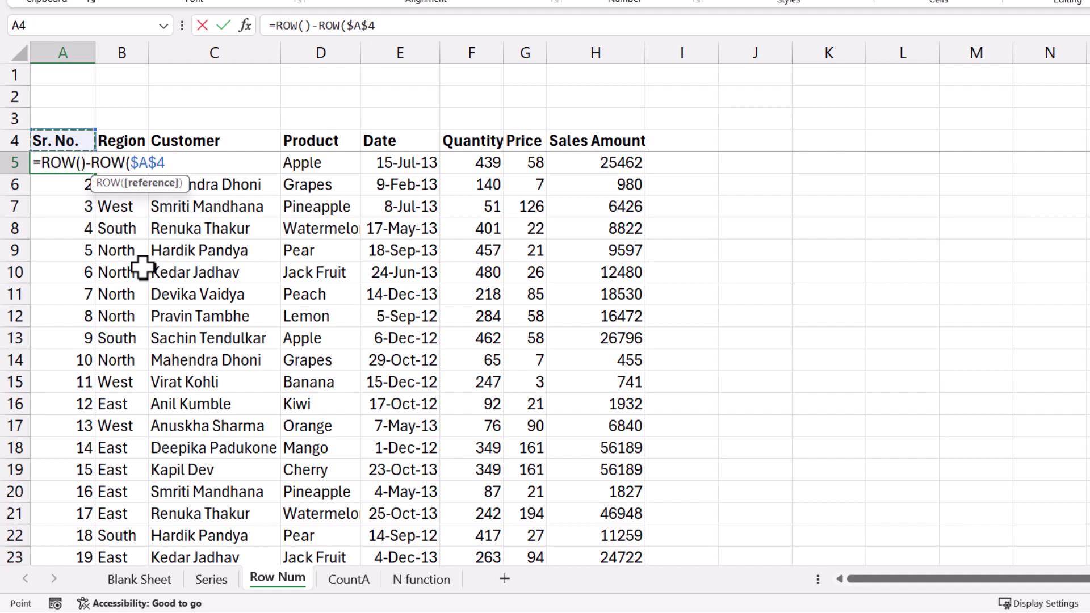
pyautogui.write(')')
pyautogui.press('Return')
pyautogui.press('Up')
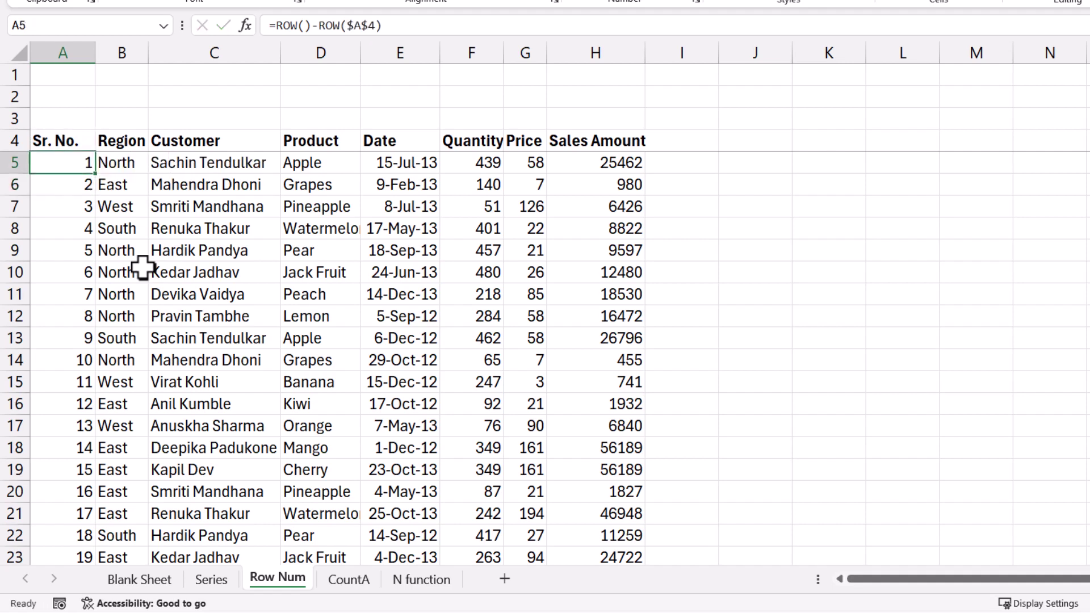
pyautogui.doubleClick(96, 173)
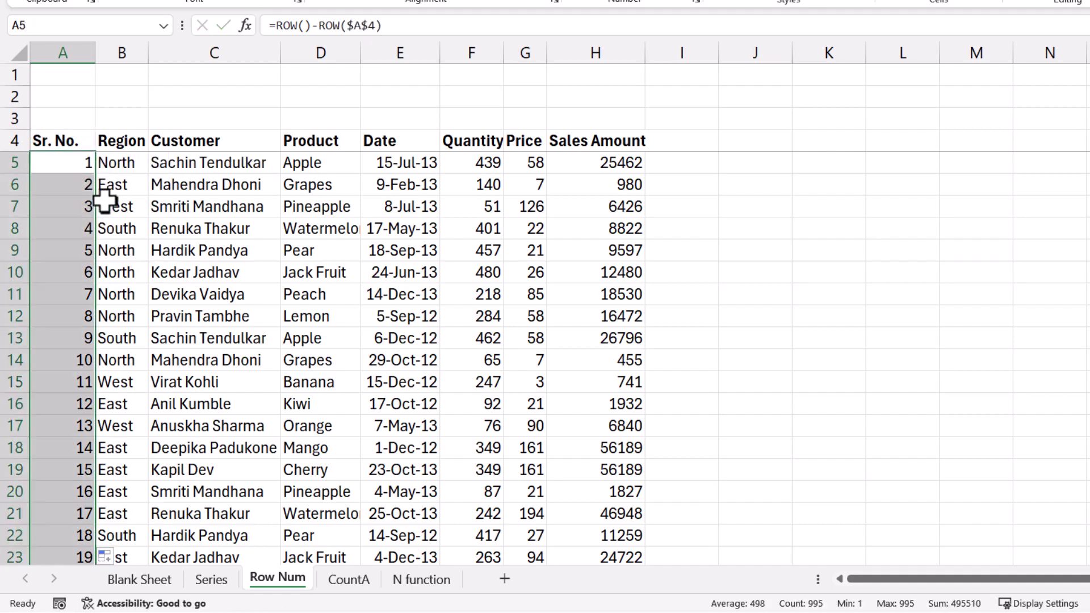
# Insert two blank rows at row 3 and check that the serial formula in A9 still holds
pyautogui.click(80, 114)
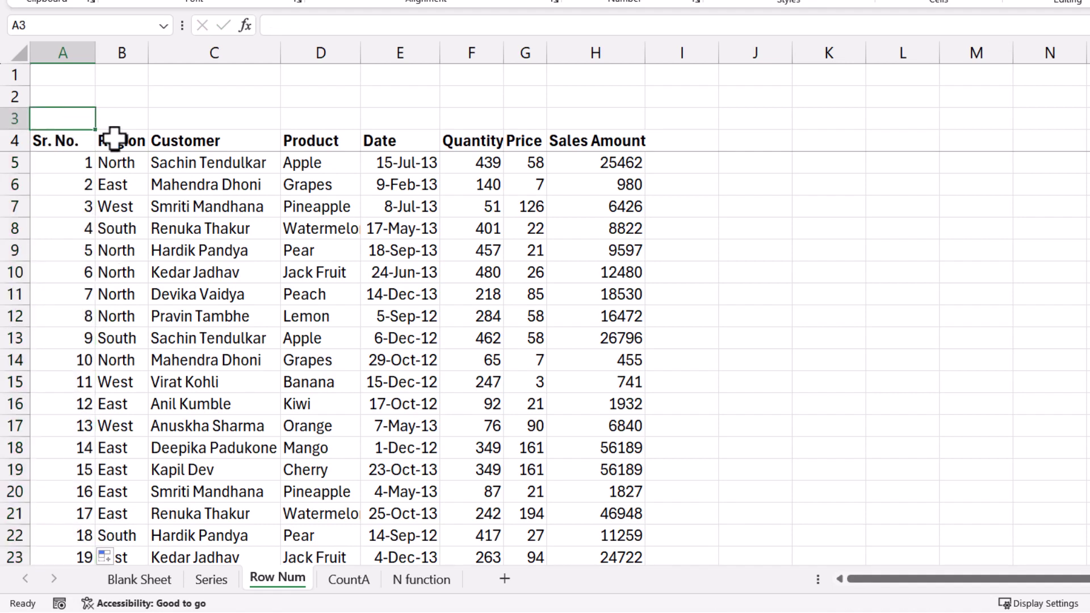
pyautogui.hotkey('ctrl', 'shift', 'Right')
pyautogui.hotkey('ctrl', '+')
pyautogui.hotkey('ctrl', '+')
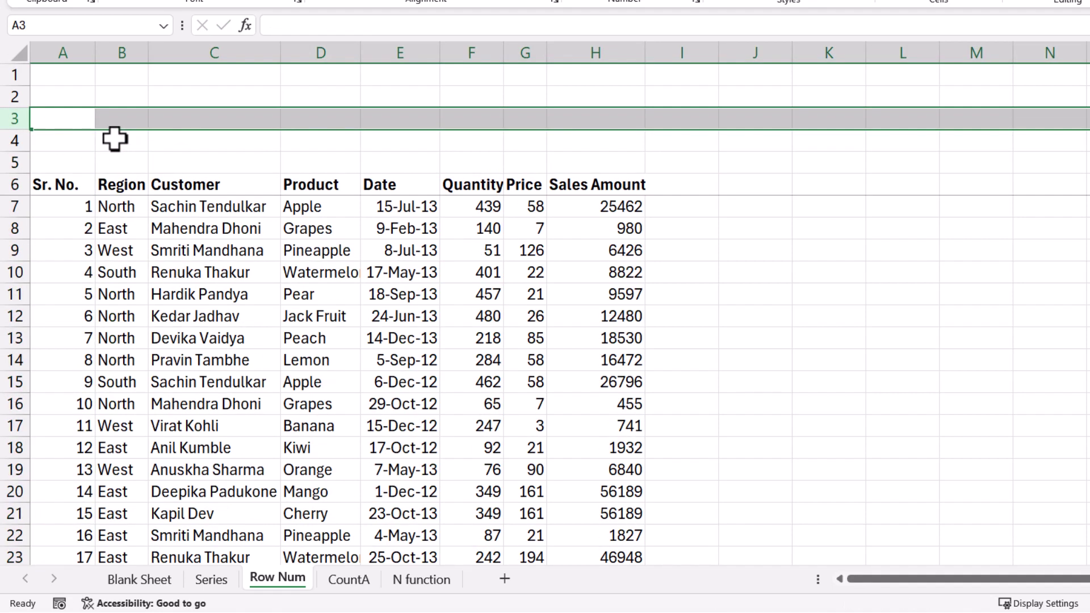
pyautogui.click(86, 250)
pyautogui.press('F2')
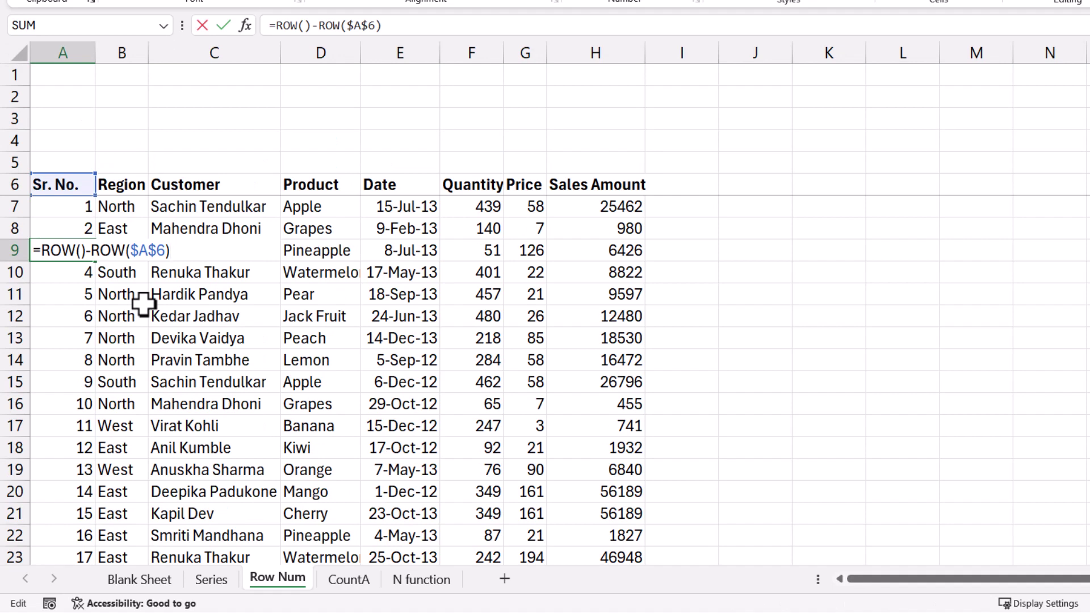
pyautogui.hotkey('ctrl', 'Return')
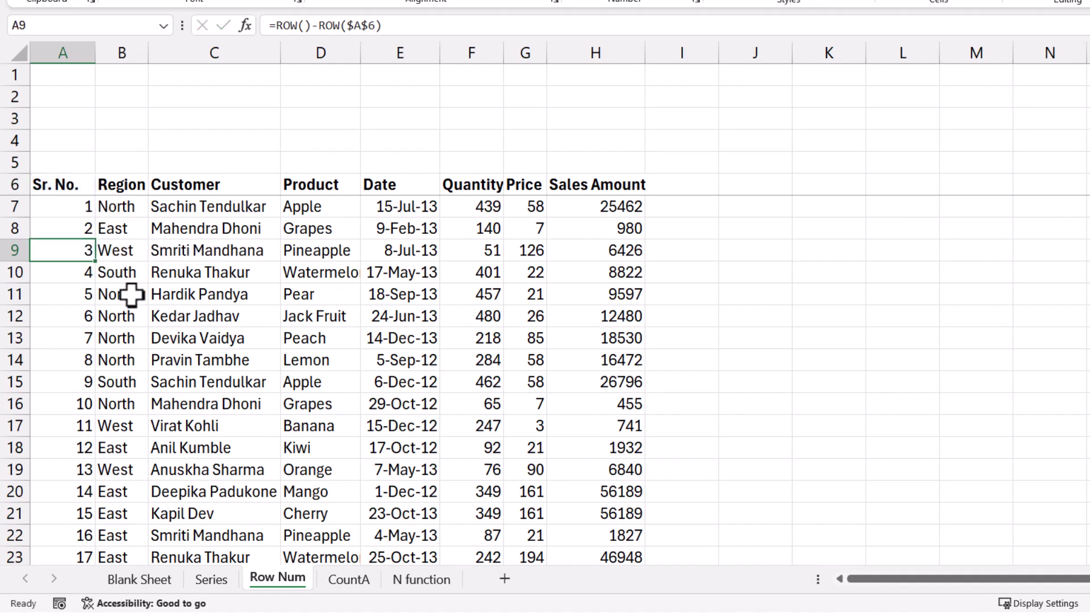
# Delete the empty rows 2 and 3 and confirm A5's formula adjusted
pyautogui.moveTo(61, 96); pyautogui.dragTo(66, 129)
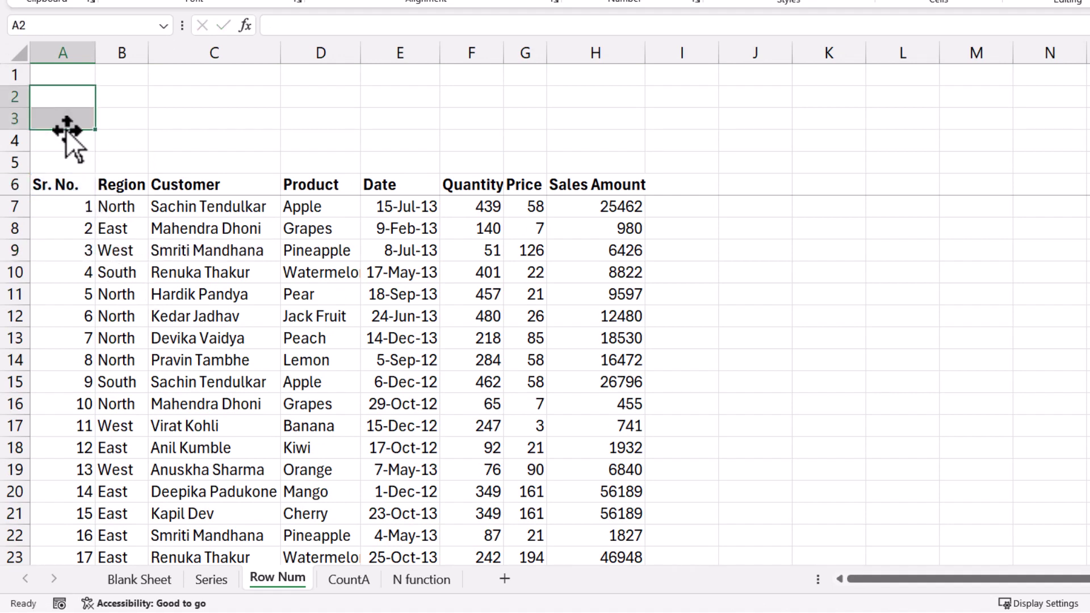
pyautogui.hotkey('shift', 'space')
pyautogui.hotkey('ctrl', '-')
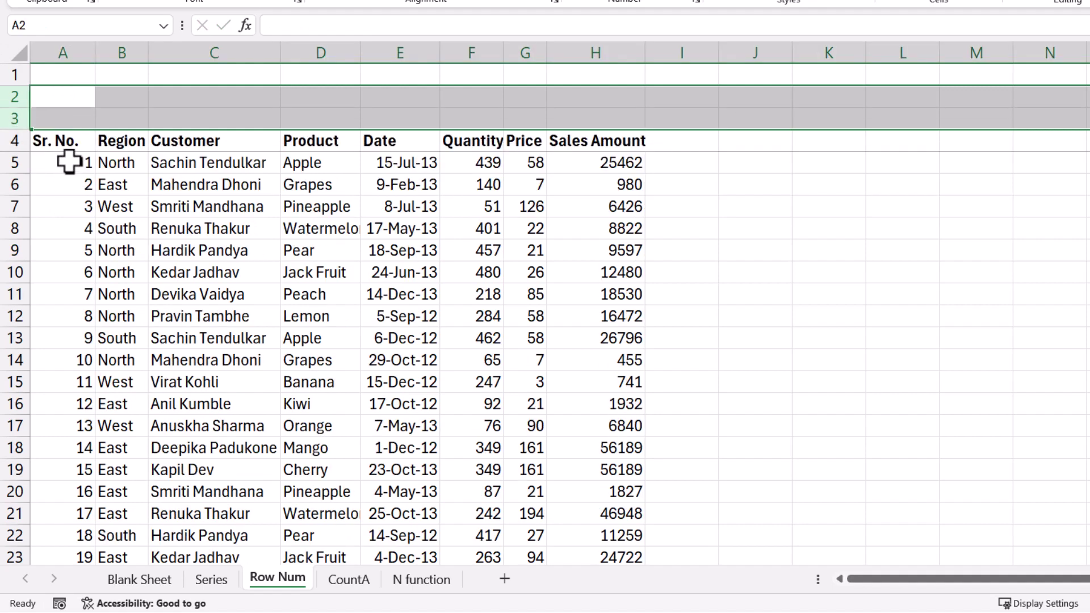
pyautogui.click(69, 162)
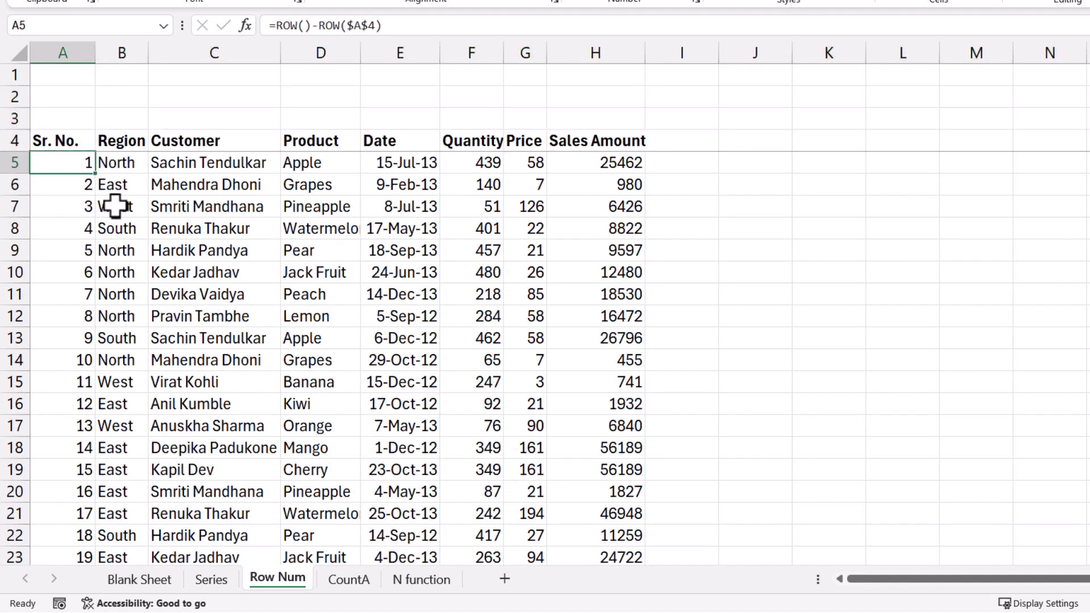
# On the CountA sheet, type trial numbers 1, 2 and 3 in A4, A17 and A30
pyautogui.click(348, 578)
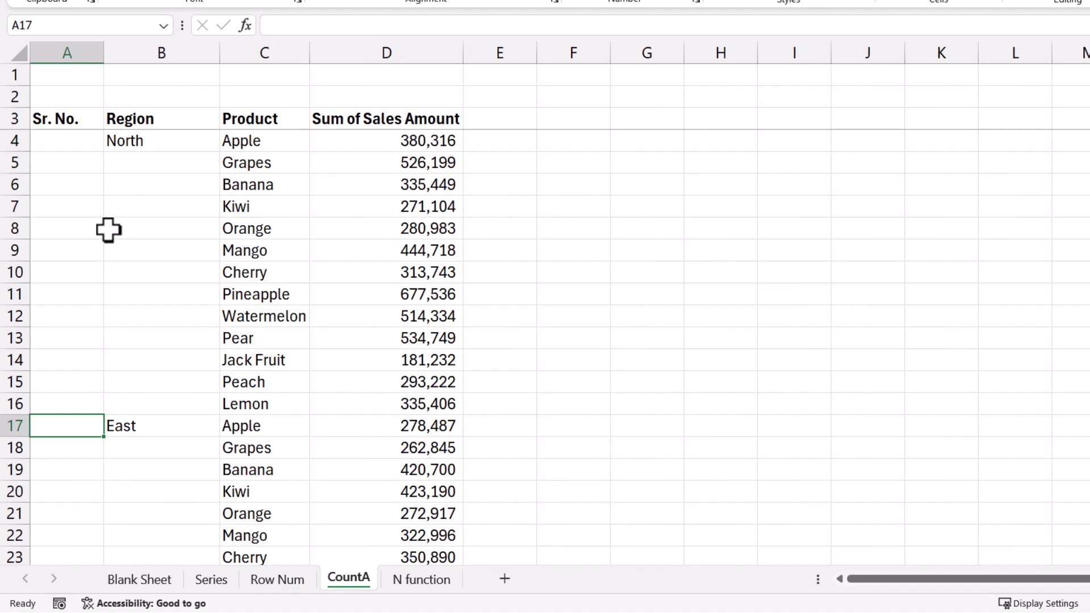
pyautogui.click(79, 151)
pyautogui.moveTo(80, 151); pyautogui.dragTo(79, 405)
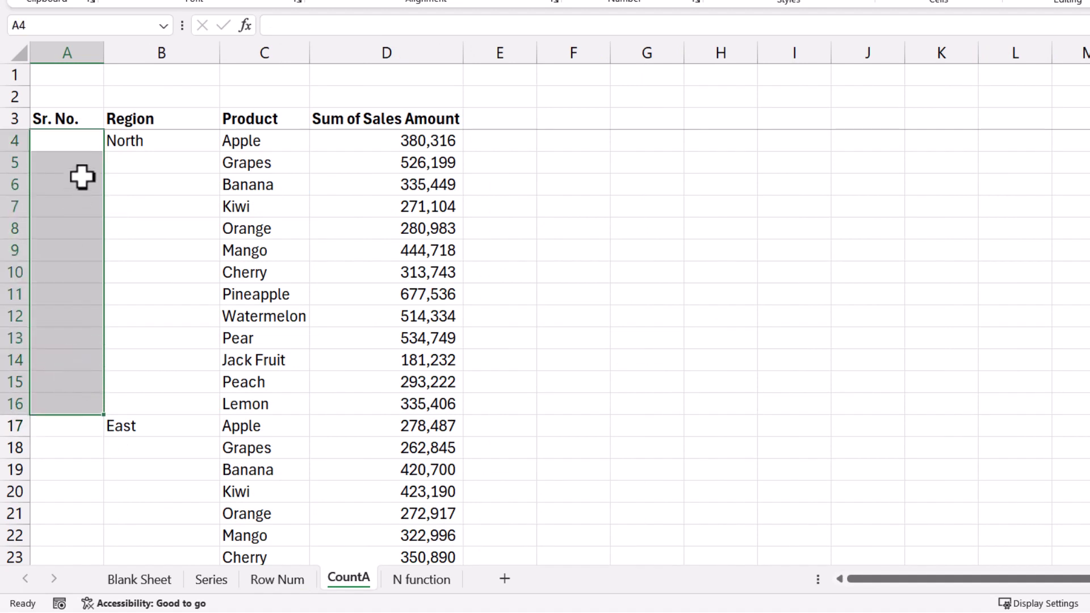
pyautogui.click(79, 144)
pyautogui.write('1')
pyautogui.click(86, 425)
pyautogui.write('2')
pyautogui.scroll(-4, 131, 453)
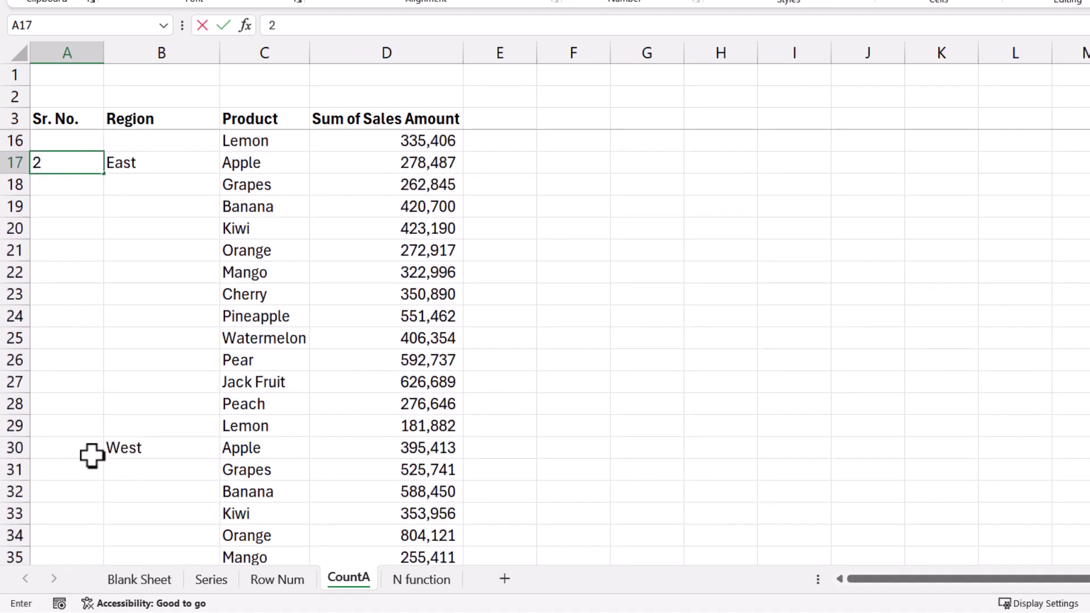
pyautogui.click(92, 448)
pyautogui.write('3')
pyautogui.press('Return')
pyautogui.press('Up')
# Clear the trial numbers from A4:A30
pyautogui.hotkey('ctrl', 'Up')
pyautogui.hotkey('ctrl', 'Up')
pyautogui.hotkey('ctrl', 'Up')
pyautogui.press('Down')
pyautogui.press('Down')
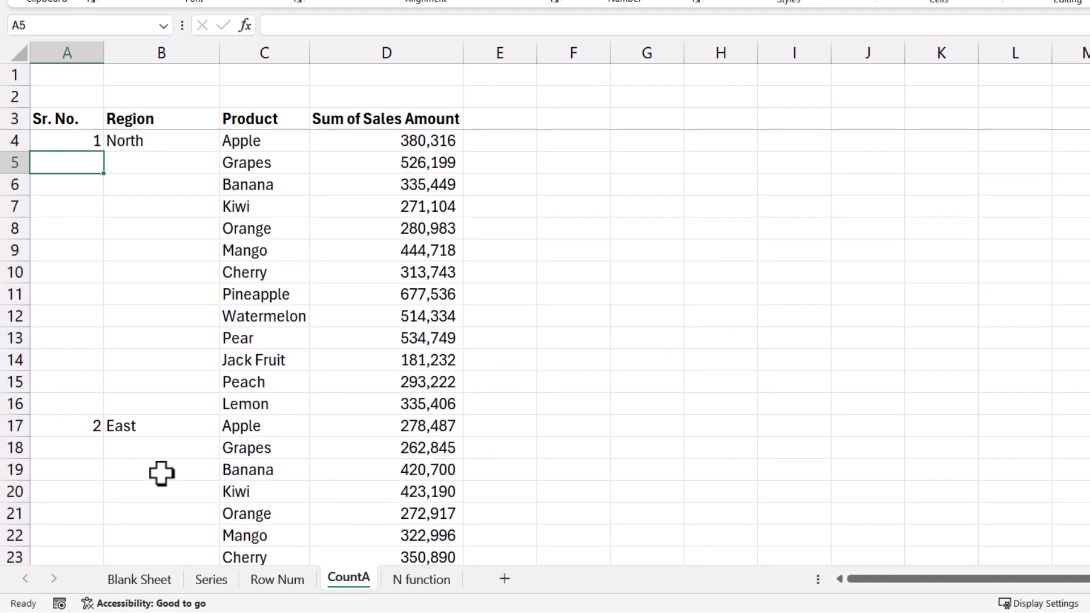
pyautogui.press('Up')
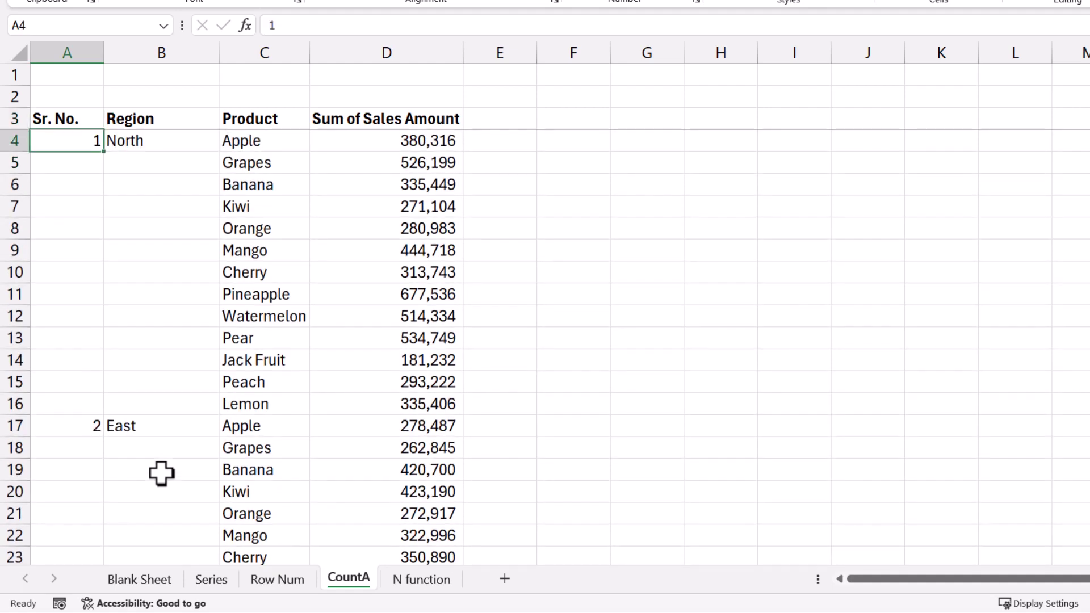
pyautogui.hotkey('shift', 'Down')
pyautogui.hotkey('shift', 'Down')
pyautogui.hotkey('shift', 'Down')
pyautogui.hotkey('shift', 'Down')
pyautogui.hotkey('shift', 'Down')
pyautogui.hotkey('shift', 'Down')
pyautogui.hotkey('shift', 'Down')
pyautogui.hotkey('shift', 'Down')
pyautogui.hotkey('shift', 'Down')
pyautogui.hotkey('shift', 'Down')
pyautogui.hotkey('shift', 'Down')
pyautogui.hotkey('shift', 'Down')
pyautogui.hotkey('shift', 'Down')
pyautogui.hotkey('shift', 'Down')
pyautogui.hotkey('shift', 'Down')
pyautogui.hotkey('shift', 'Down')
pyautogui.hotkey('shift', 'Down')
pyautogui.hotkey('shift', 'Down')
pyautogui.hotkey('shift', 'Down')
pyautogui.hotkey('shift', 'Down')
pyautogui.press('Delete')
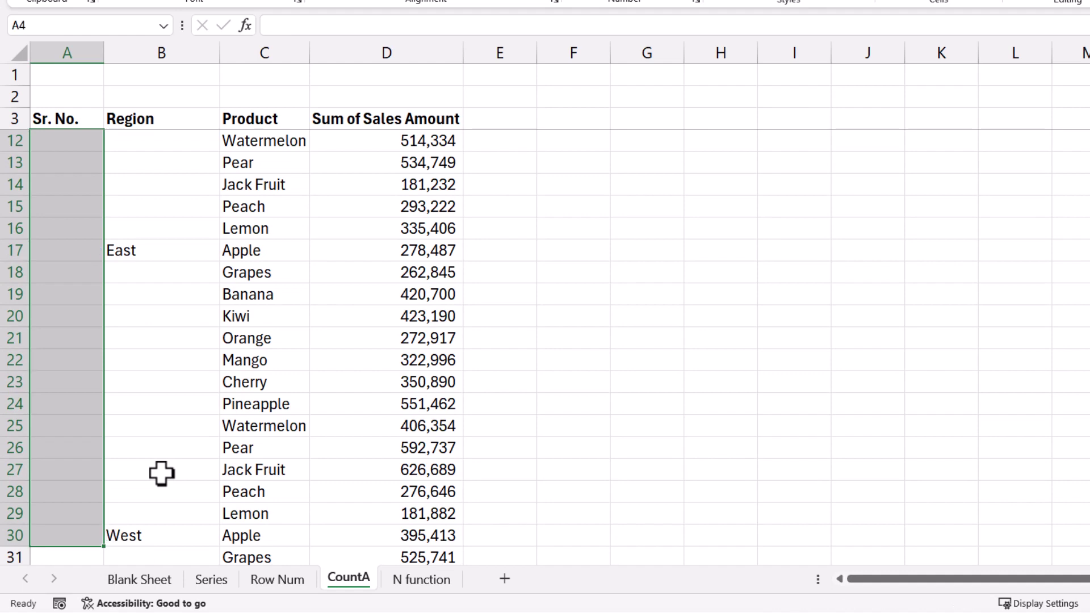
pyautogui.press('Up')
pyautogui.press('Down')
pyautogui.press('Down')
# Enter =COUNTA($B$4:B4) in A4, with the range start locked
pyautogui.press('Up')
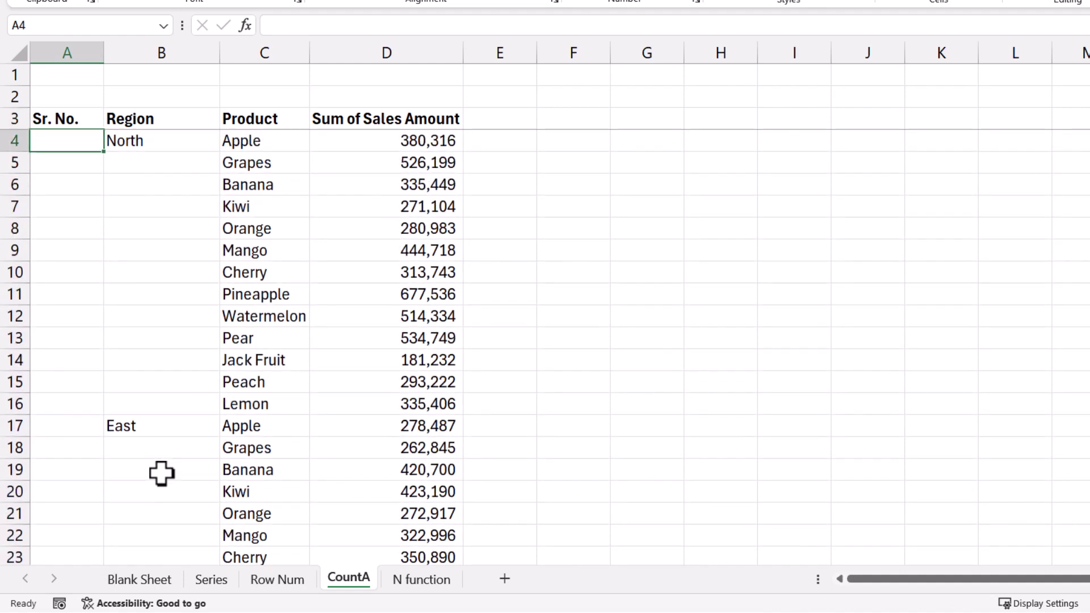
pyautogui.write('=counta')
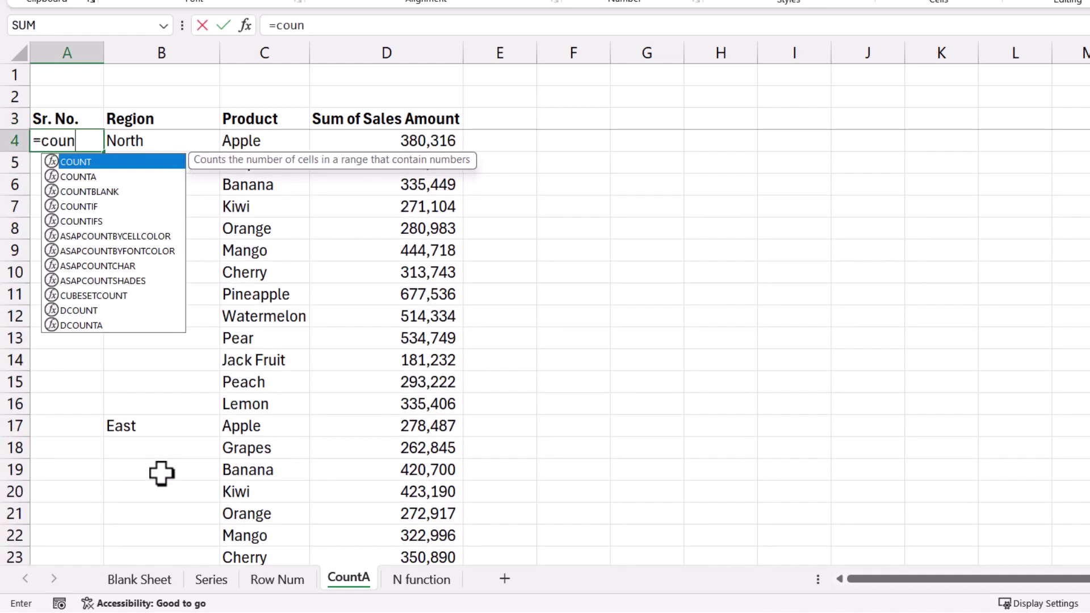
pyautogui.press('Tab')
pyautogui.press('Right')
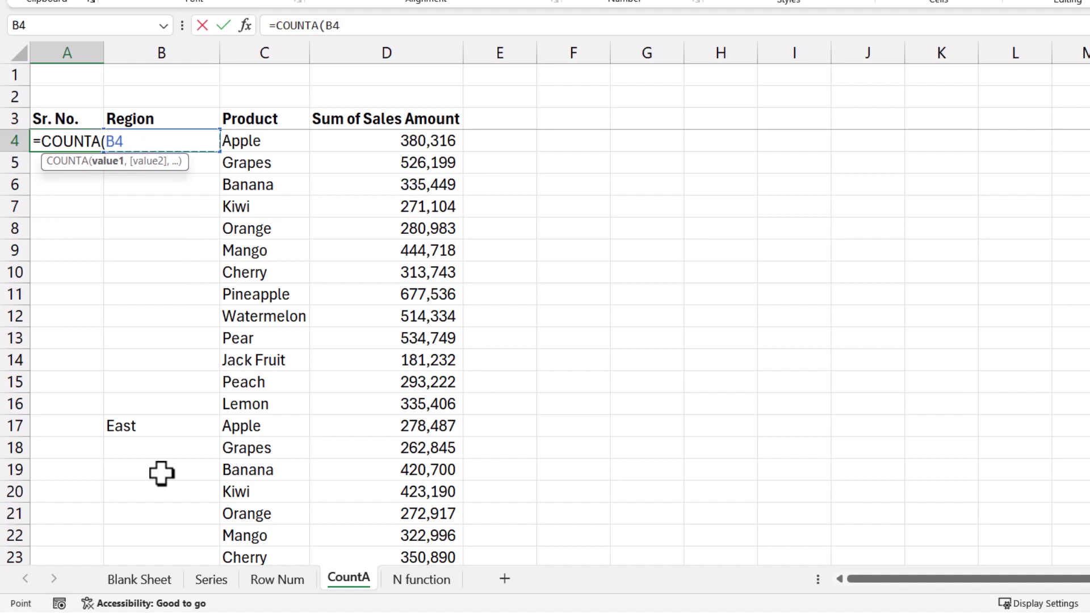
pyautogui.press('F8')
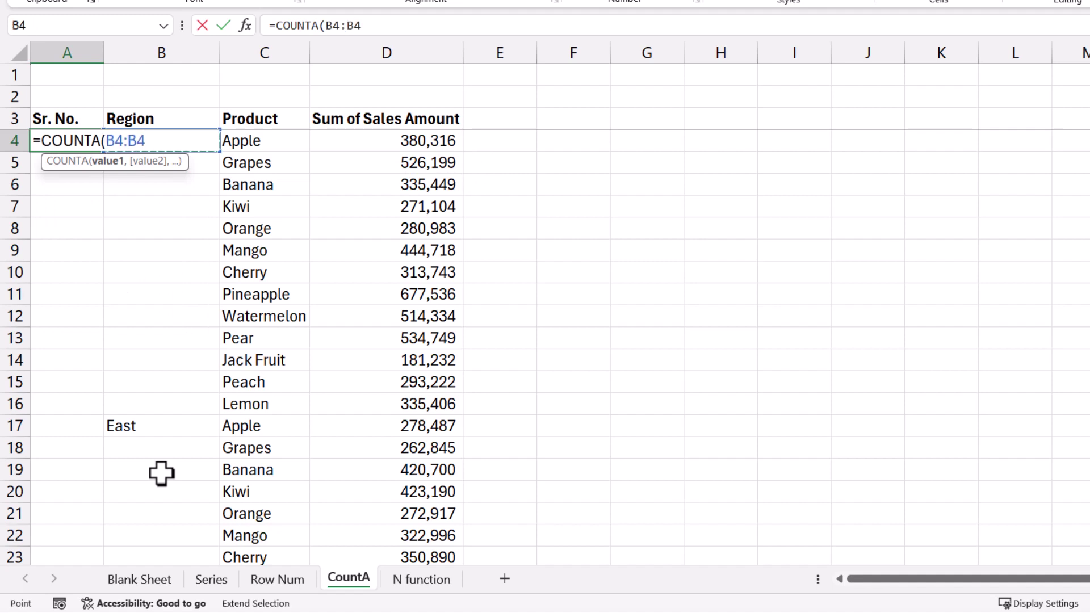
pyautogui.write(')')
pyautogui.press('Return')
pyautogui.press('Up')
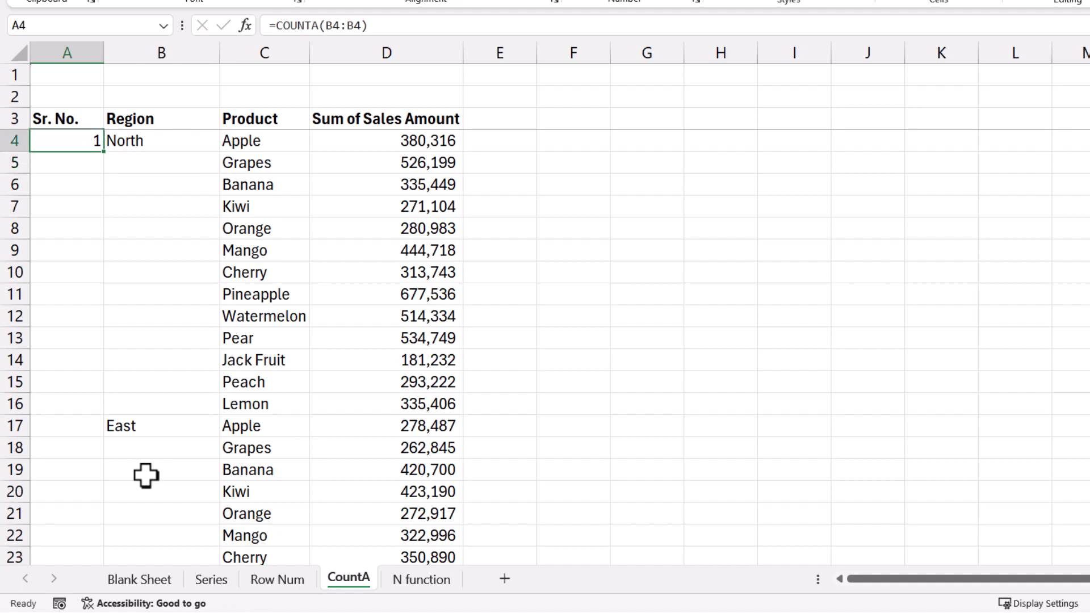
pyautogui.press('F2')
pyautogui.click(115, 139)
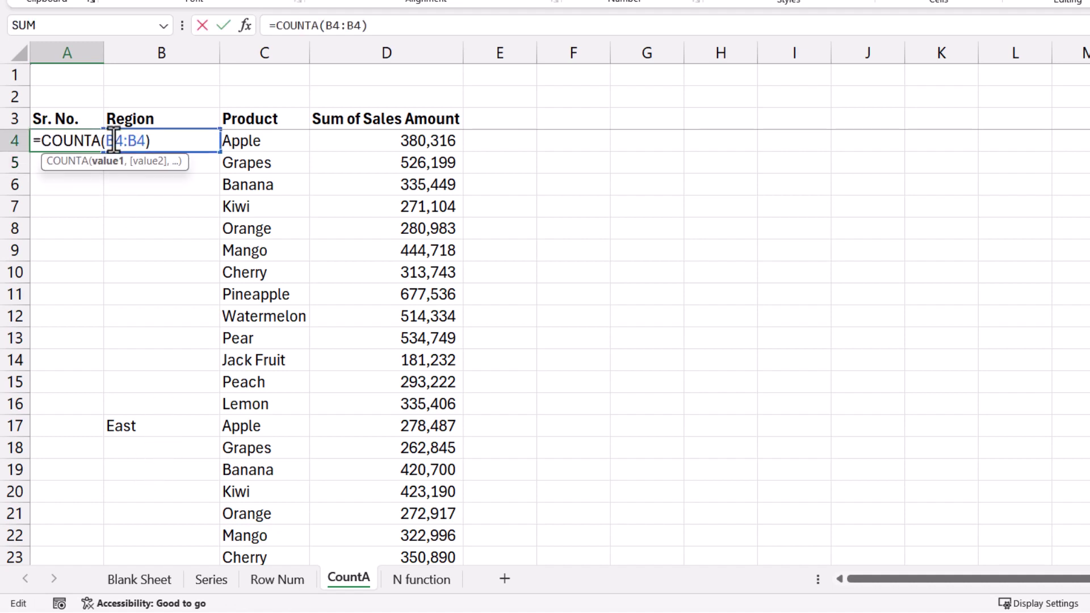
pyautogui.press('F4')
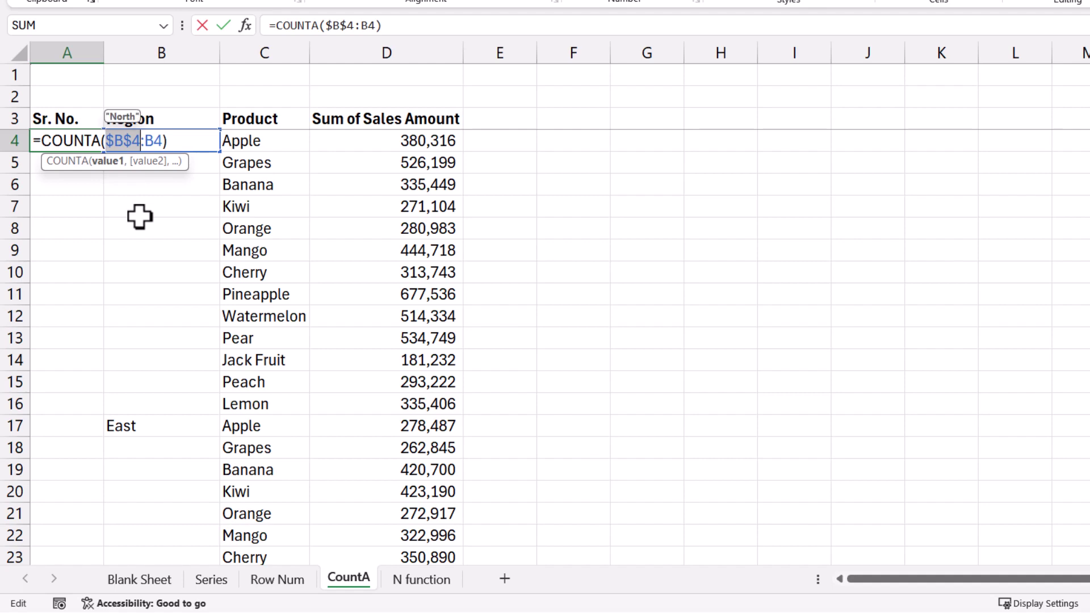
pyautogui.press('Return')
pyautogui.press('Up')
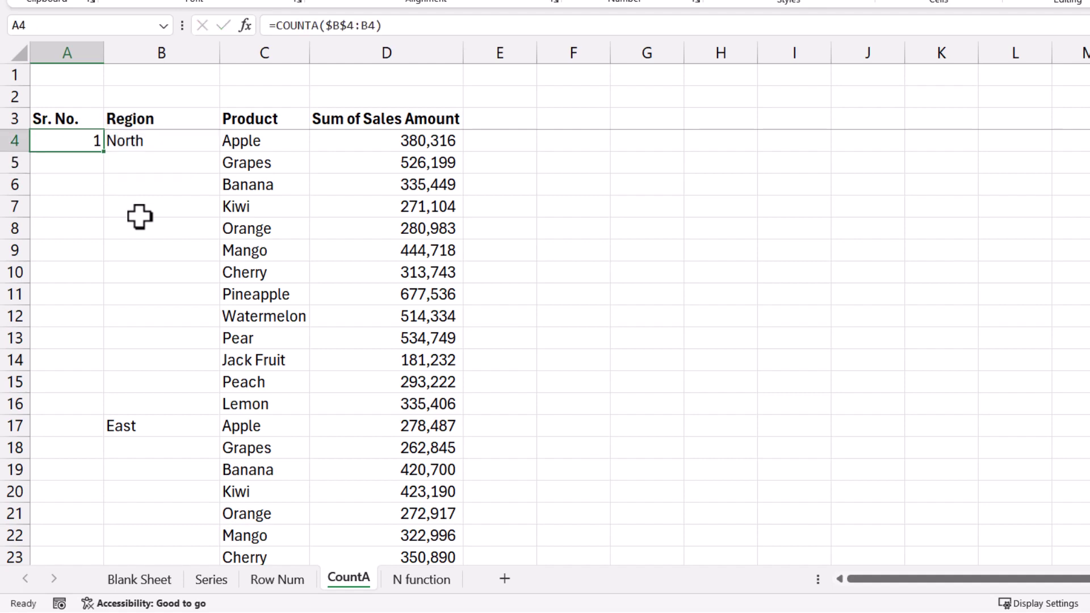
# Fill the COUNTA formula down the Sr. No. column and review the per-region numbers
pyautogui.doubleClick(107, 152)
pyautogui.scroll(-7, 119, 207)
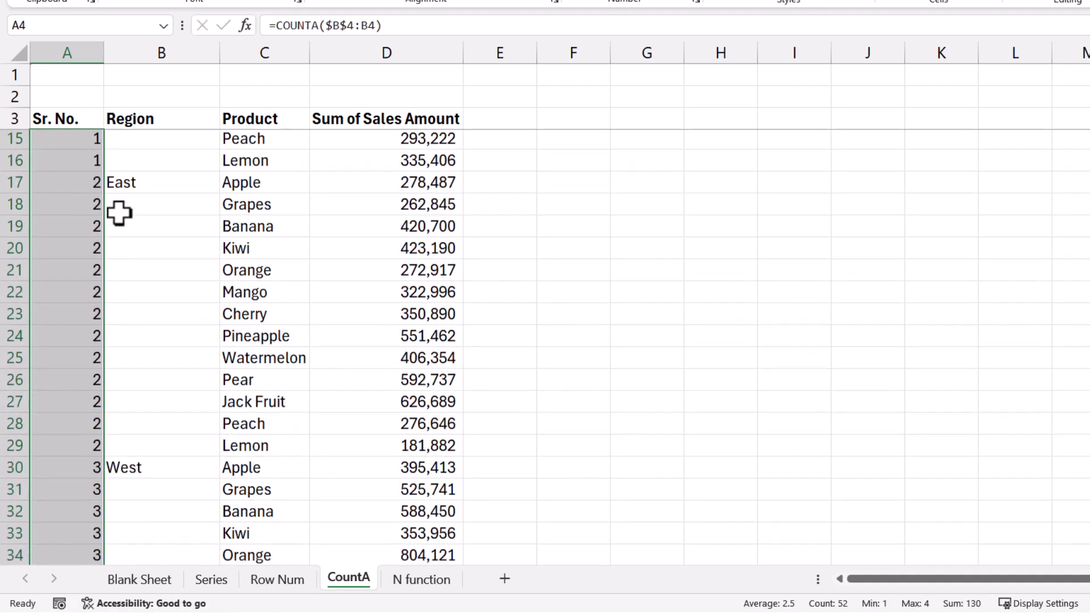
pyautogui.scroll(-8, 115, 231)
pyautogui.scroll(8, 115, 232)
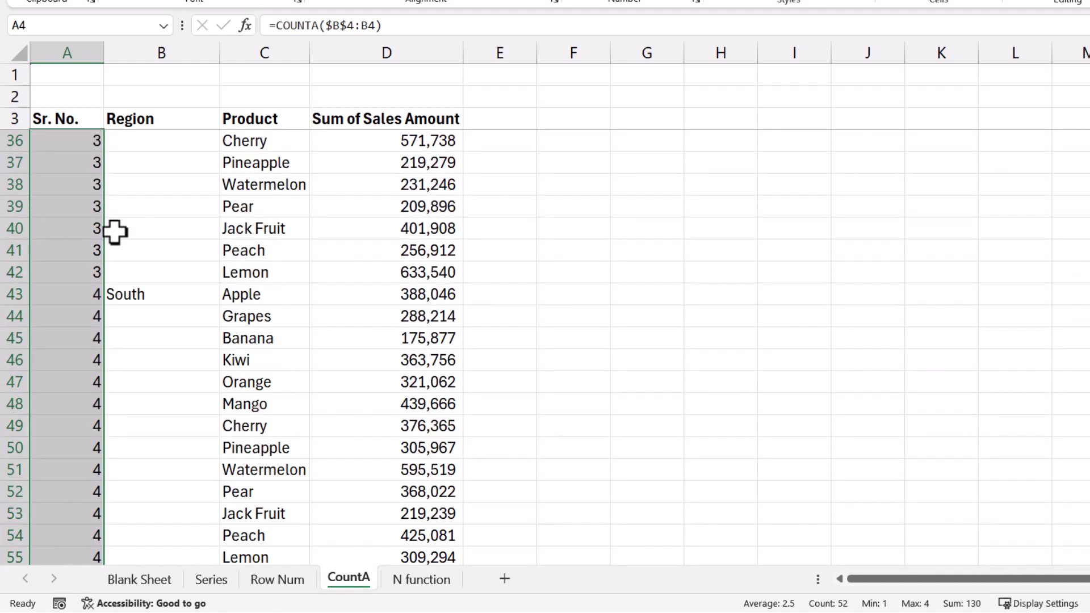
pyautogui.scroll(7, 115, 232)
pyautogui.moveTo(131, 165); pyautogui.dragTo(110, 414)
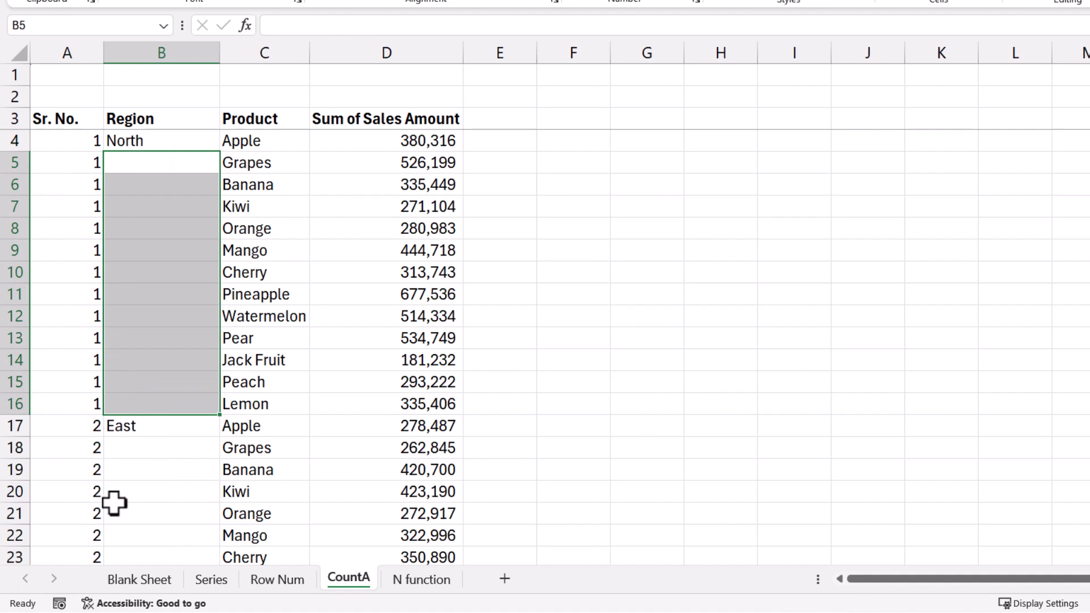
pyautogui.moveTo(76, 167); pyautogui.dragTo(80, 402)
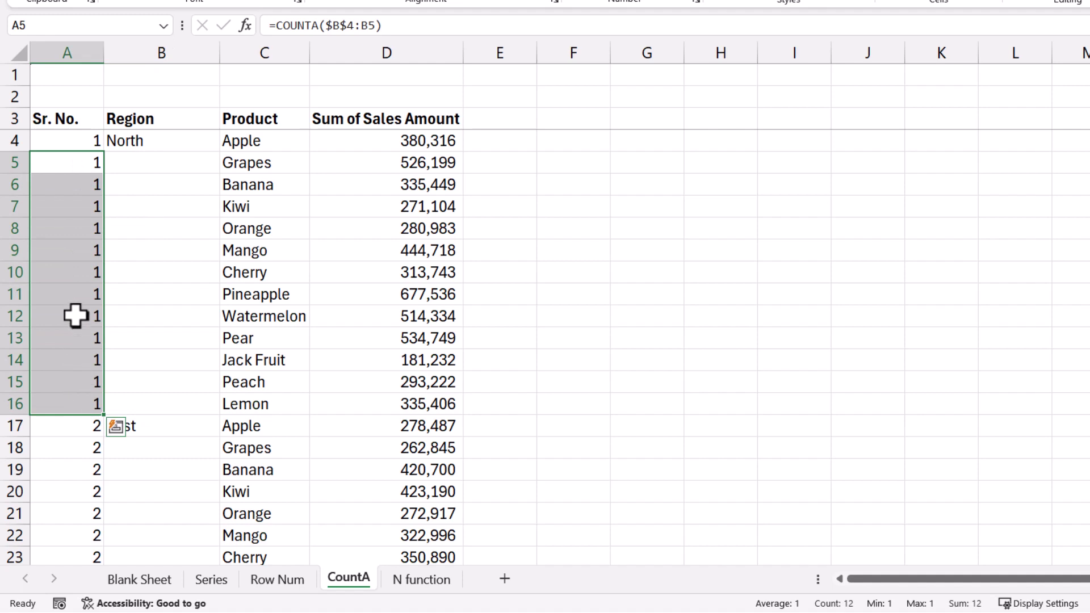
pyautogui.click(78, 141)
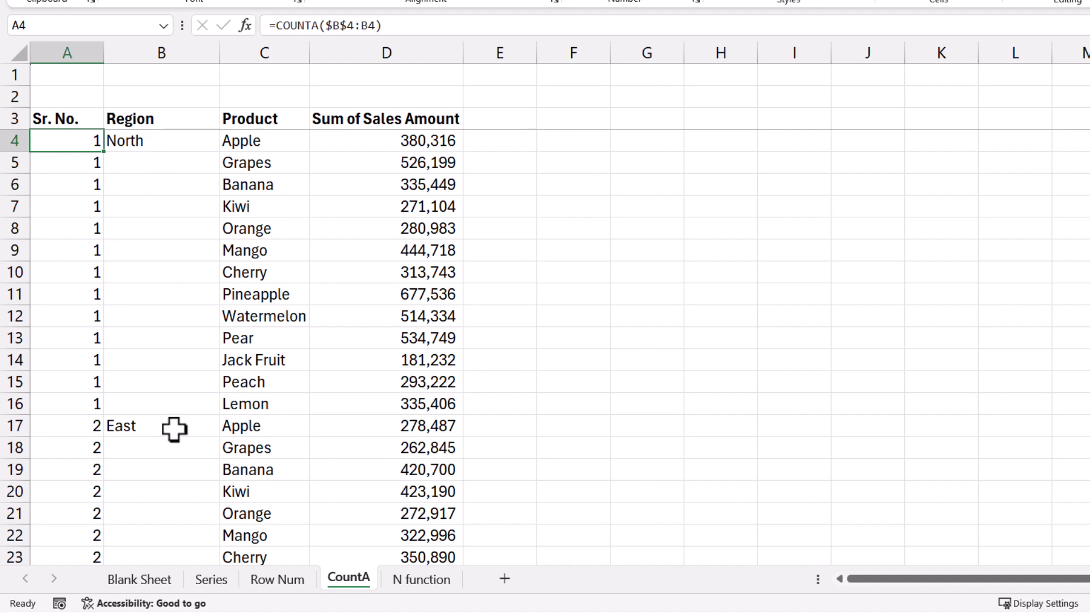
# Review A4's formula, then clear the old serial numbers from A5 down to A55
pyautogui.press('F2')
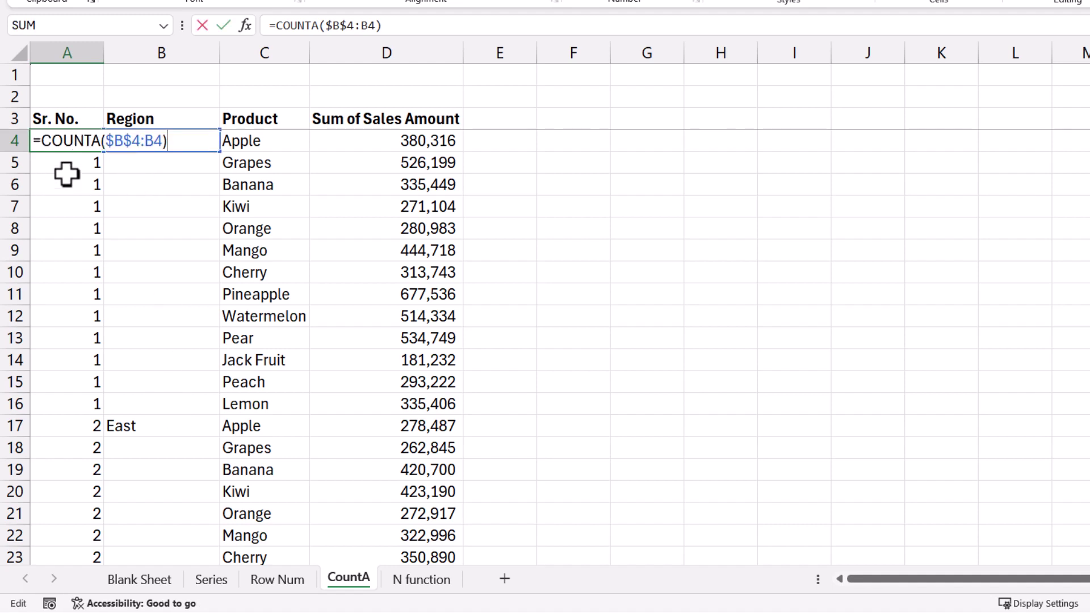
pyautogui.press('Escape')
pyautogui.press('Down')
pyautogui.hotkey('ctrl', 'shift', 'Down')
pyautogui.press('Delete')
pyautogui.press('Up')
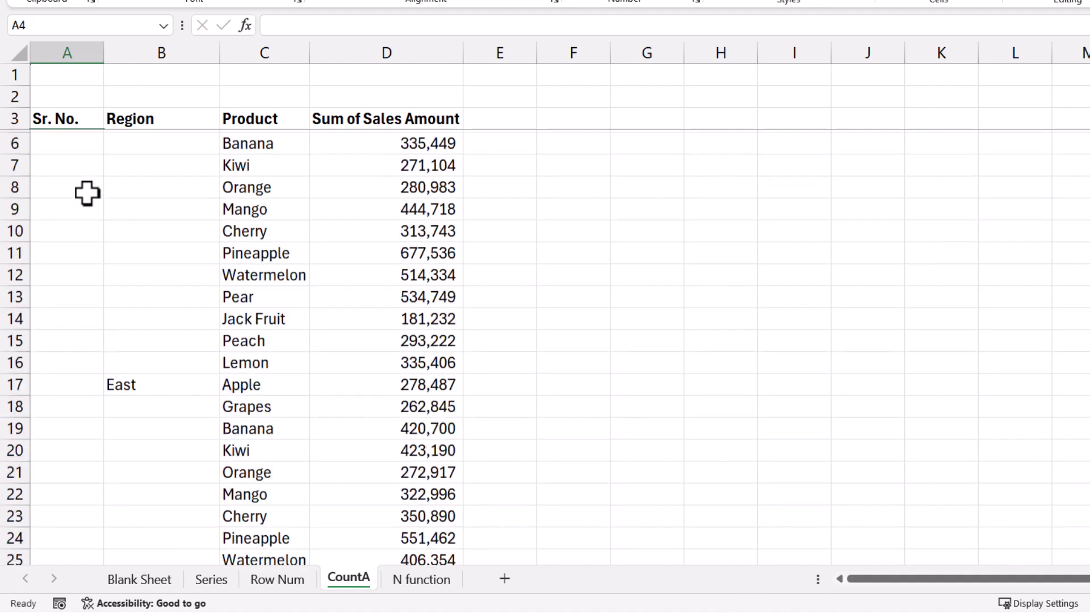
pyautogui.press('Down')
pyautogui.press('Up')
# Enter an IF, ISBLANK and COUNTA formula in A4 that tests region cell B4
pyautogui.write('=if')
pyautogui.press('Tab')
pyautogui.write('is')
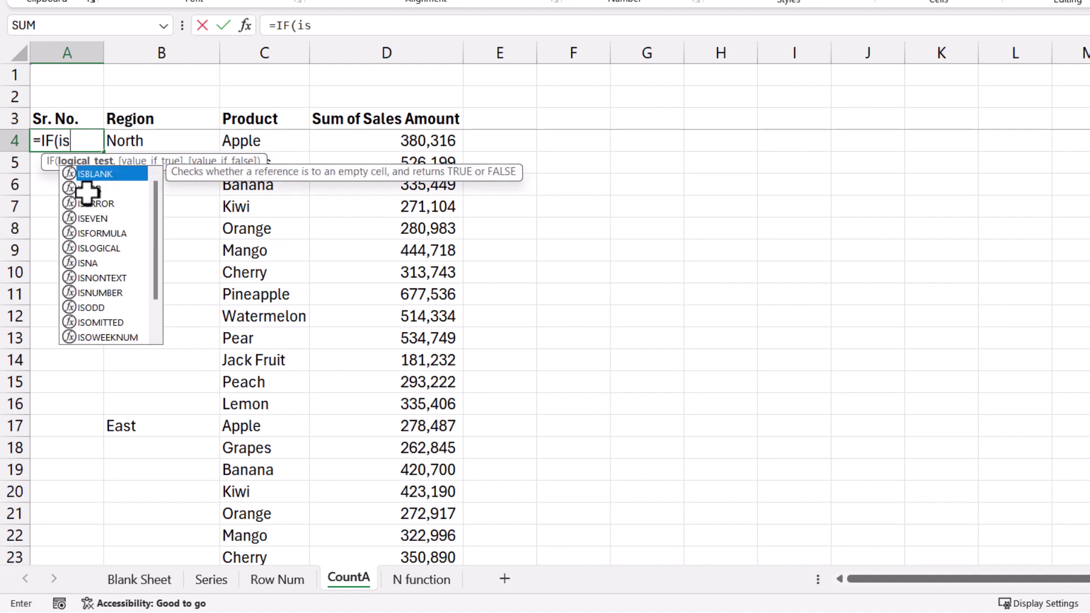
pyautogui.press('Tab')
pyautogui.press('Right')
pyautogui.write('),')
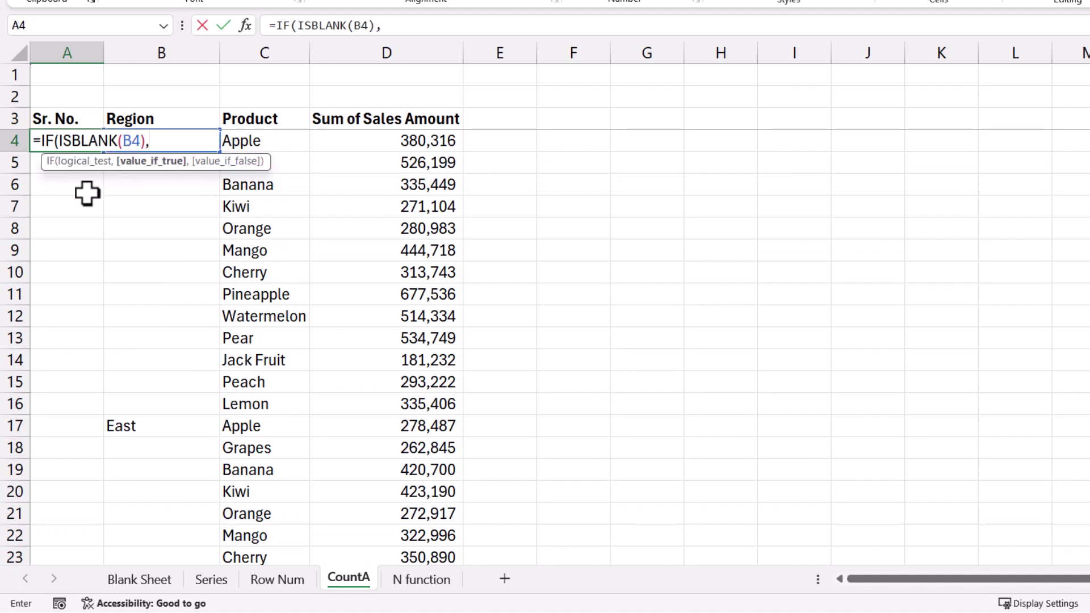
pyautogui.write('"",coun')
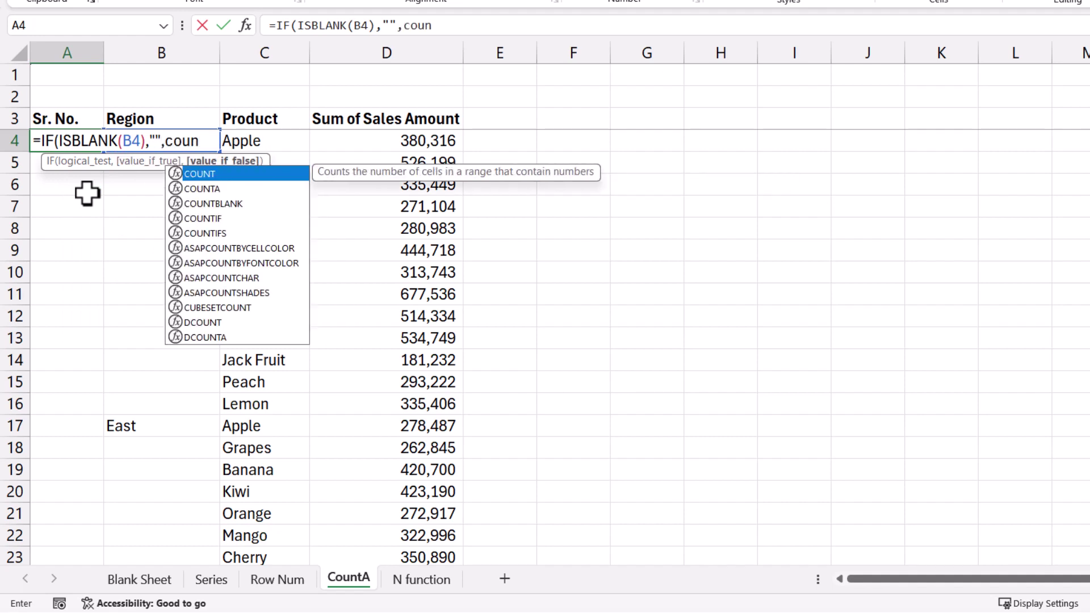
pyautogui.press('Down')
pyautogui.press('Tab')
pyautogui.press('Right')
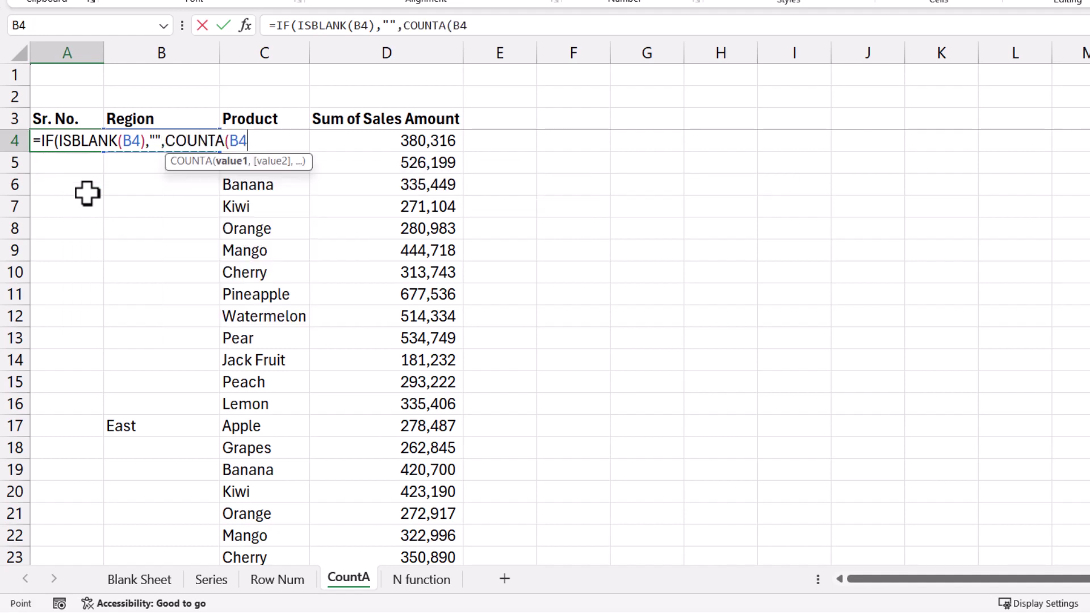
pyautogui.press('F4')
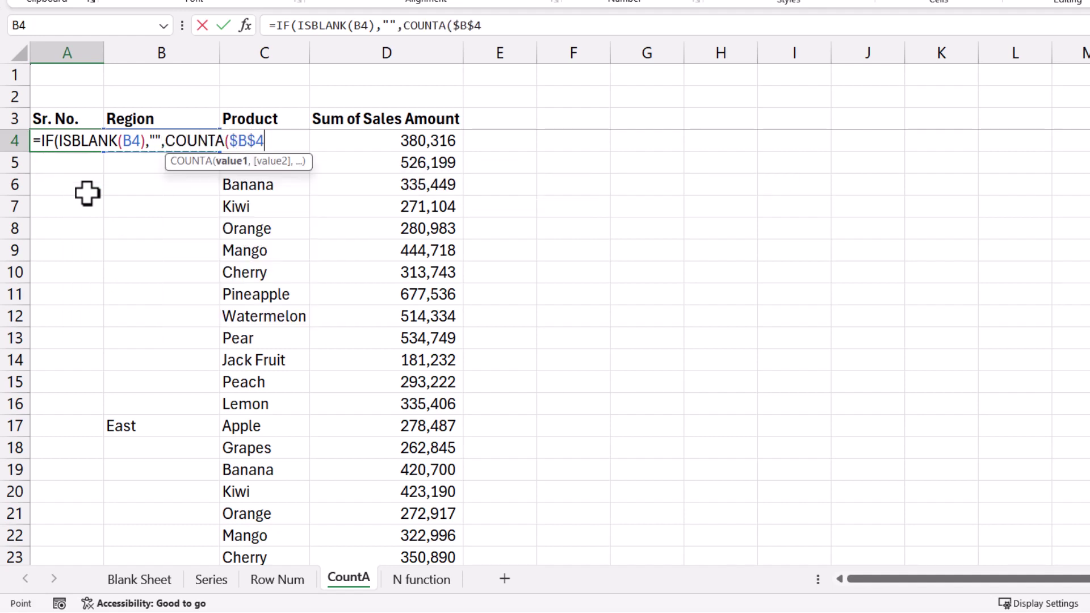
pyautogui.press('F8')
pyautogui.write('))')
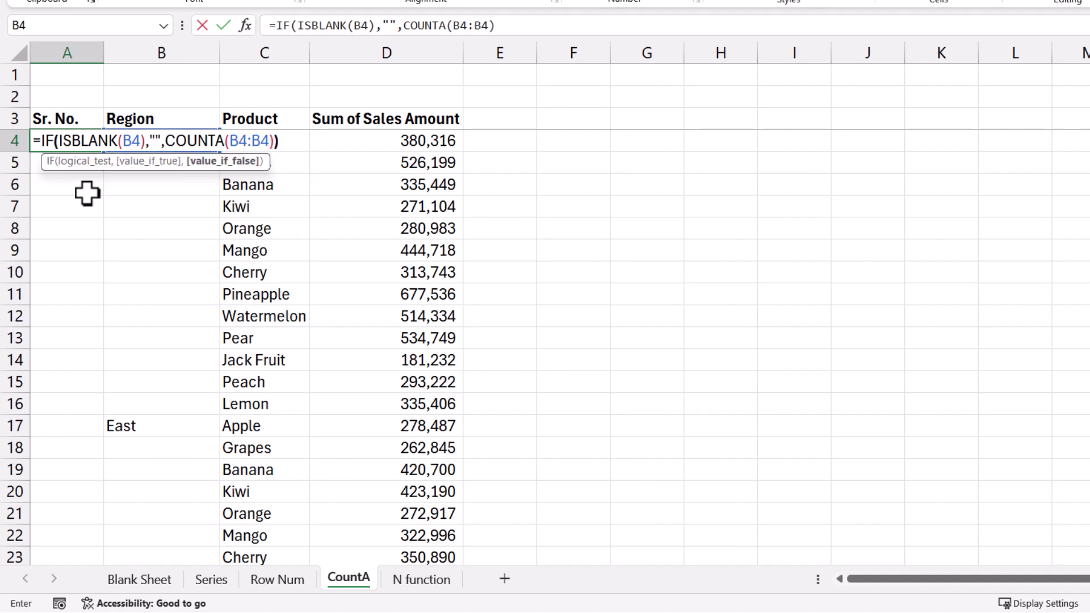
pyautogui.press('Return')
# Anchor the range start so A4 reads =IF(ISBLANK(B4),"",COUNTA($B$4:B4))
pyautogui.press('Up')
pyautogui.press('F2')
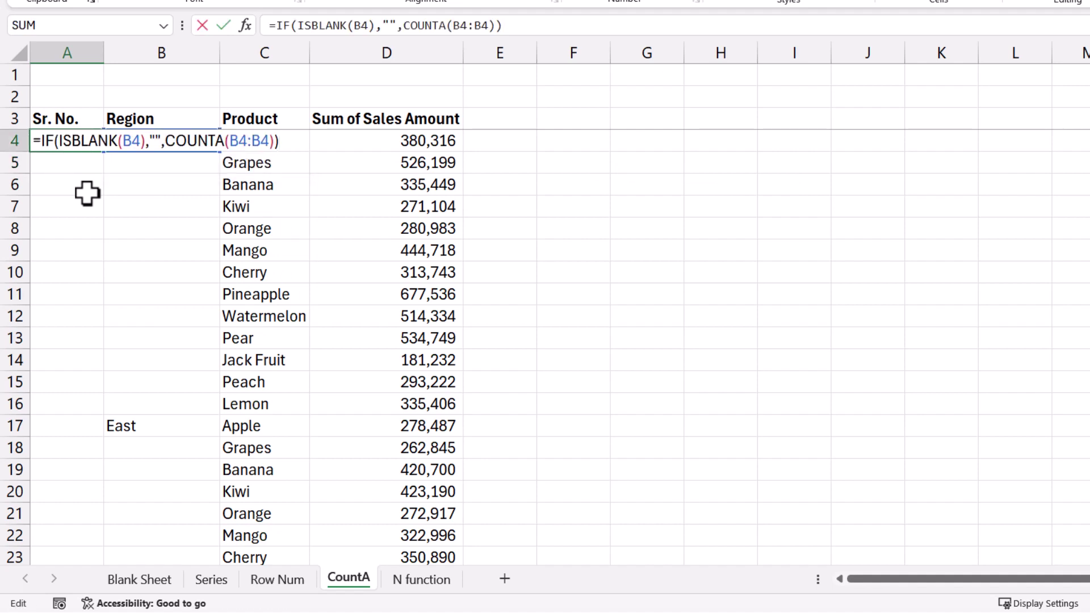
pyautogui.click(239, 141)
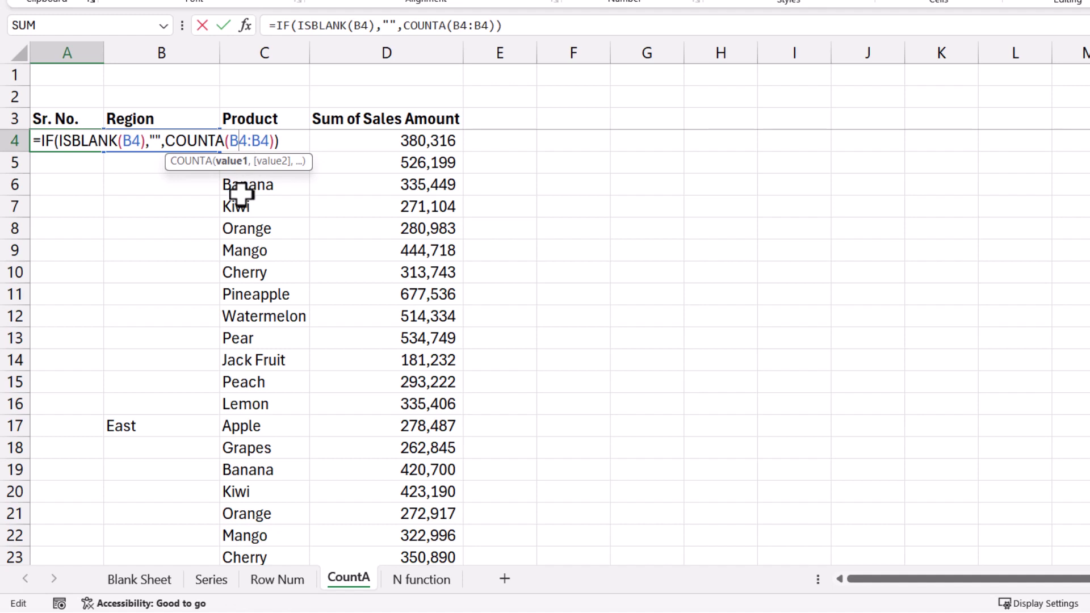
pyautogui.press('F4')
pyautogui.press('Return')
pyautogui.press('Up')
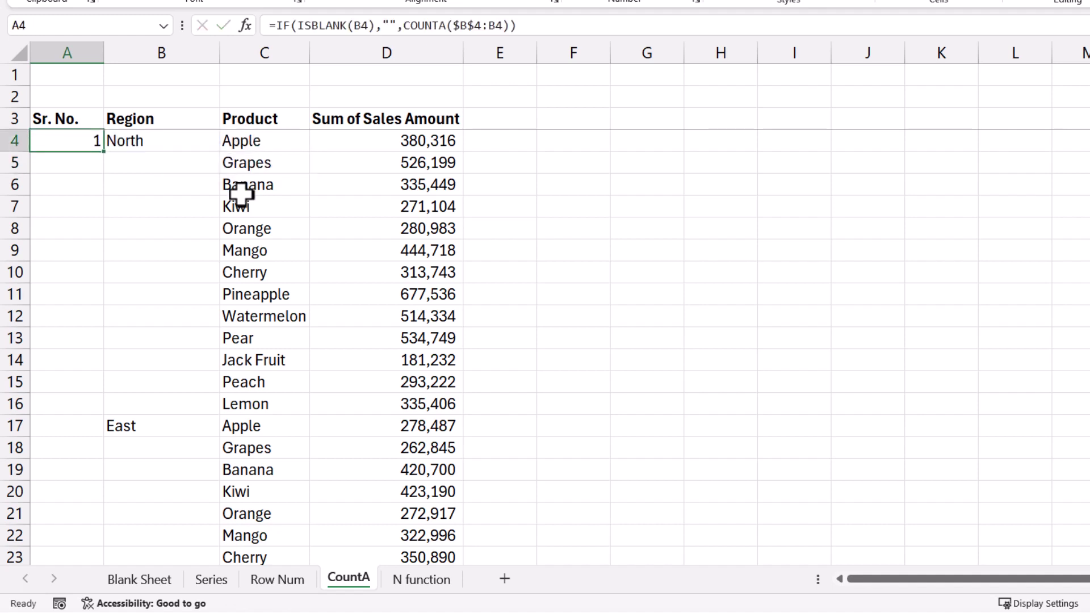
# Fill A4's IF-COUNTA formula down column A and check the results
pyautogui.doubleClick(103, 151)
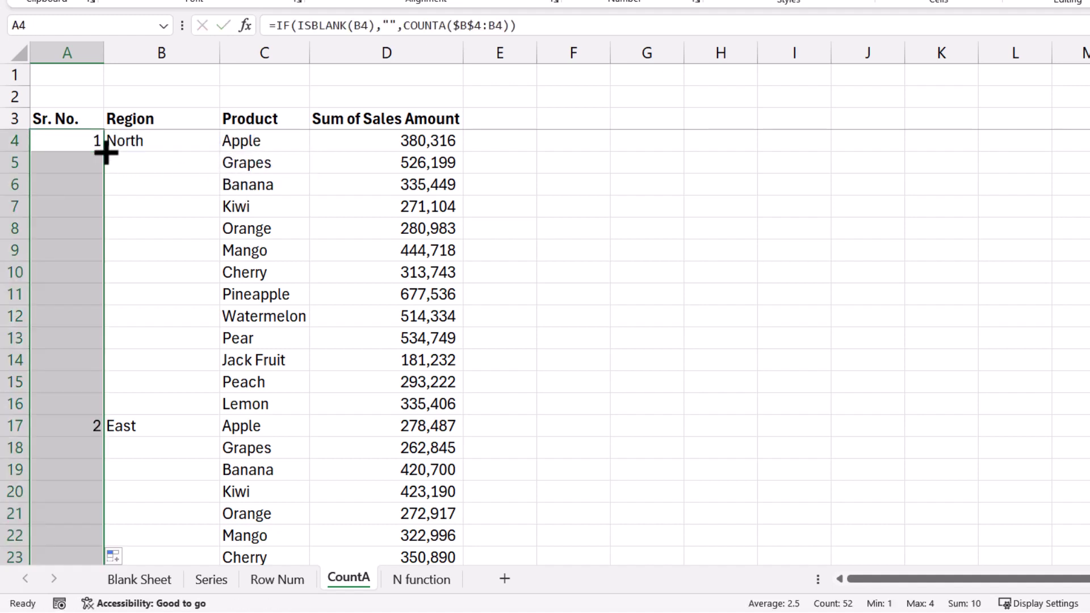
pyautogui.scroll(-9, 126, 312)
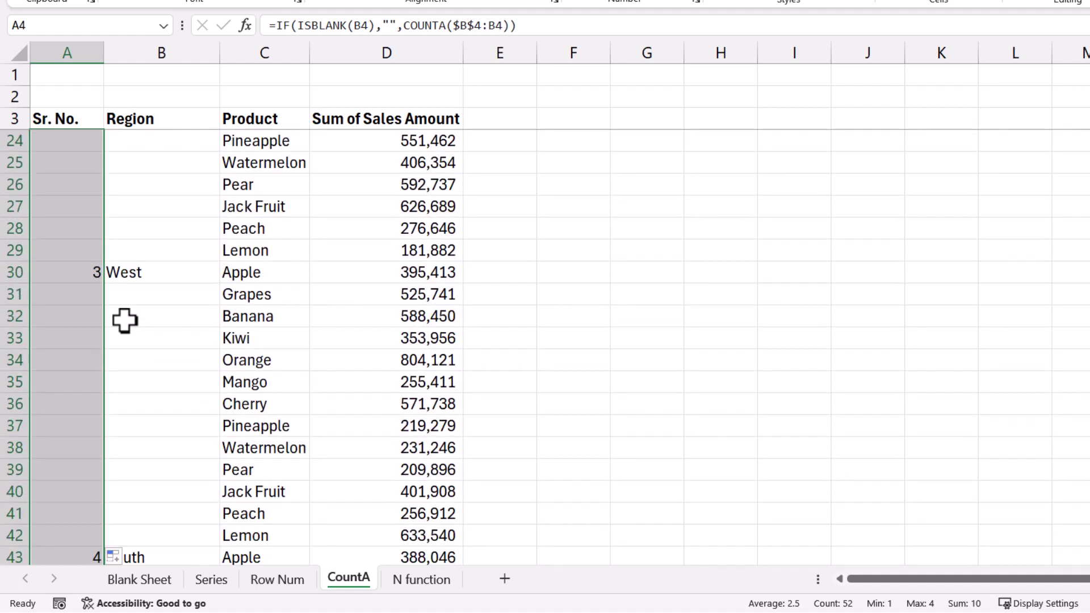
pyautogui.scroll(-3, 107, 332)
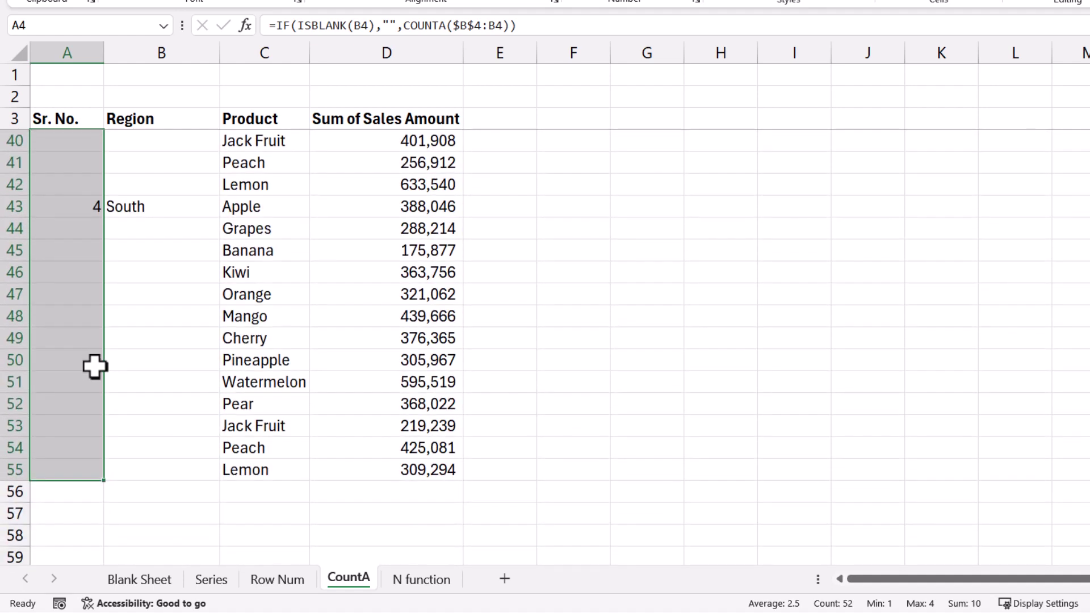
pyautogui.scroll(8, 95, 364)
pyautogui.scroll(4, 95, 365)
# Test the numbering by entering 'north' as a new region in B8
pyautogui.click(141, 229)
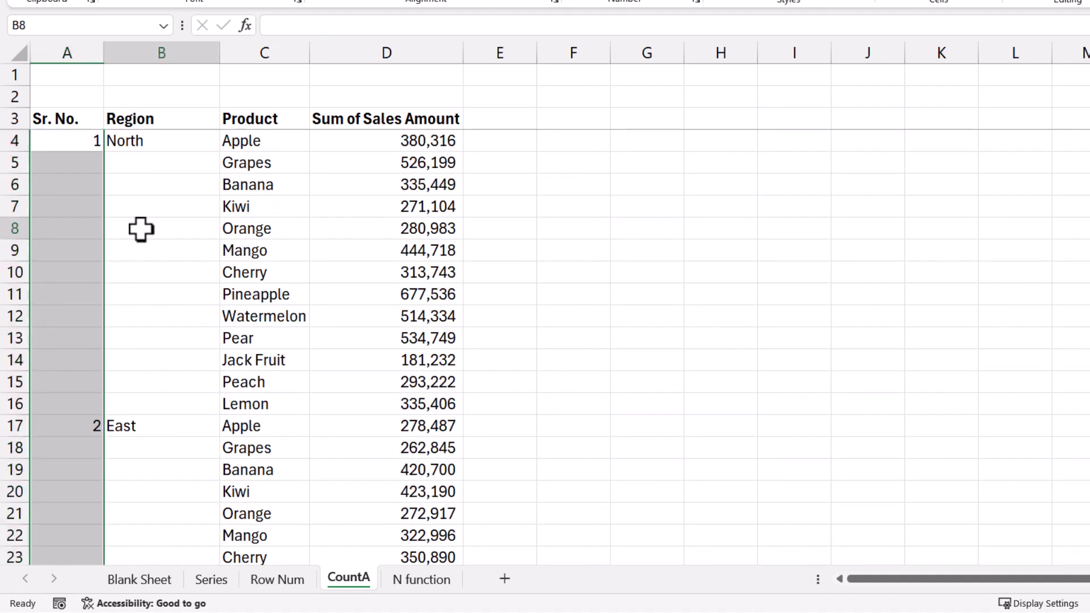
pyautogui.write('no')
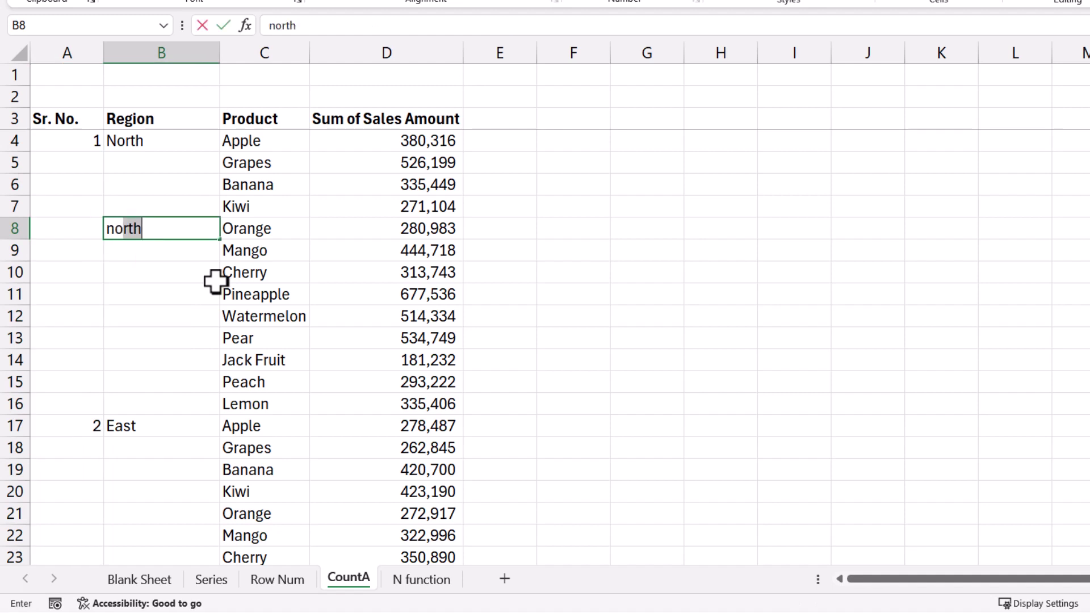
pyautogui.write('rth')
pyautogui.press('Return')
pyautogui.press('Up')
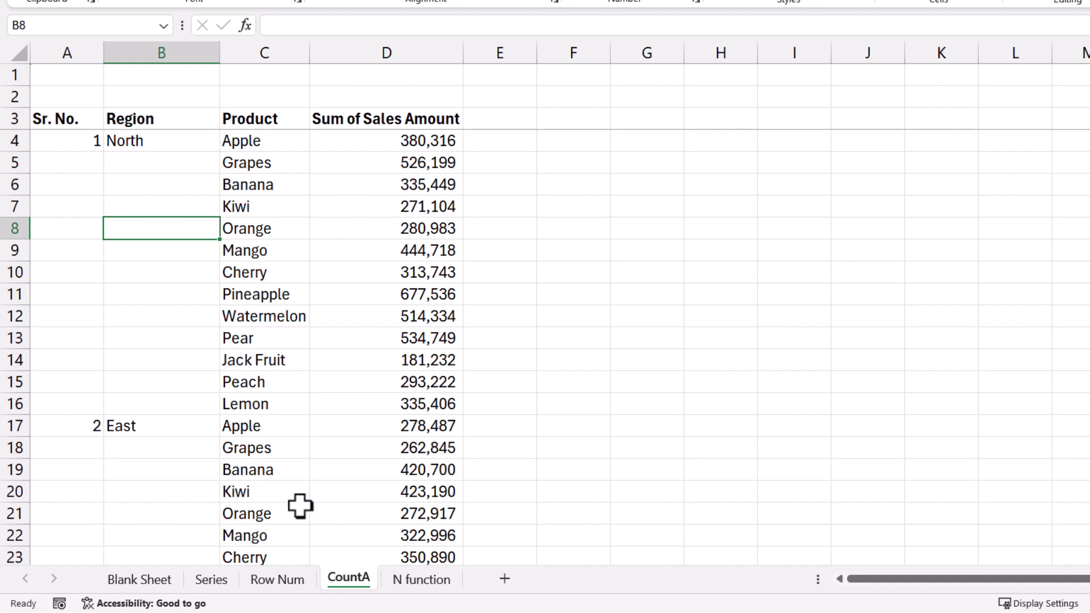
# On the N function sheet, enter 1 and 2 in B5:B6 under North
pyautogui.click(407, 576)
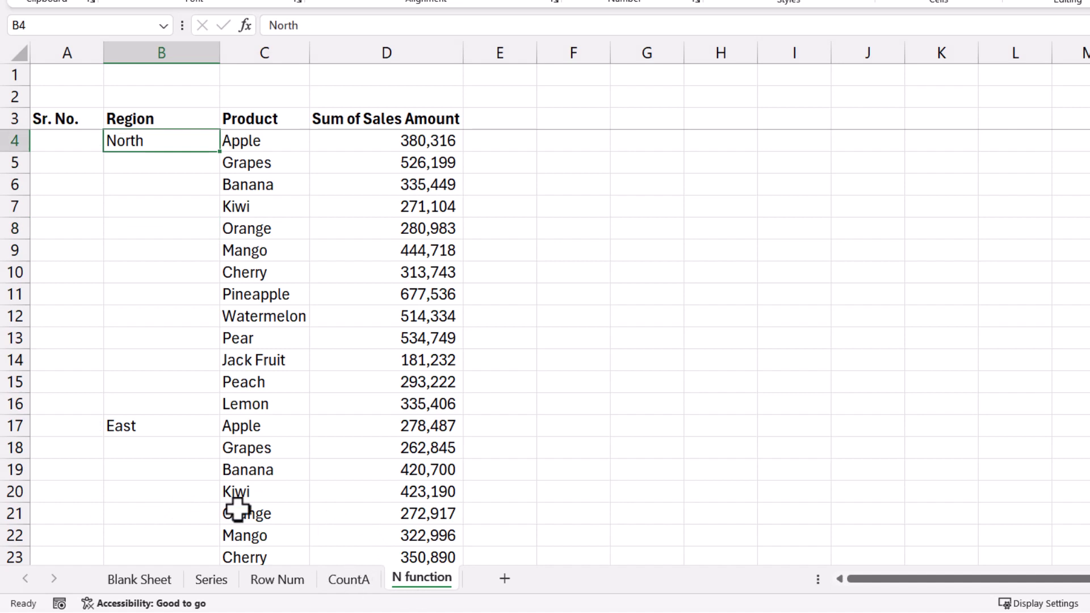
pyautogui.moveTo(177, 163); pyautogui.dragTo(176, 403)
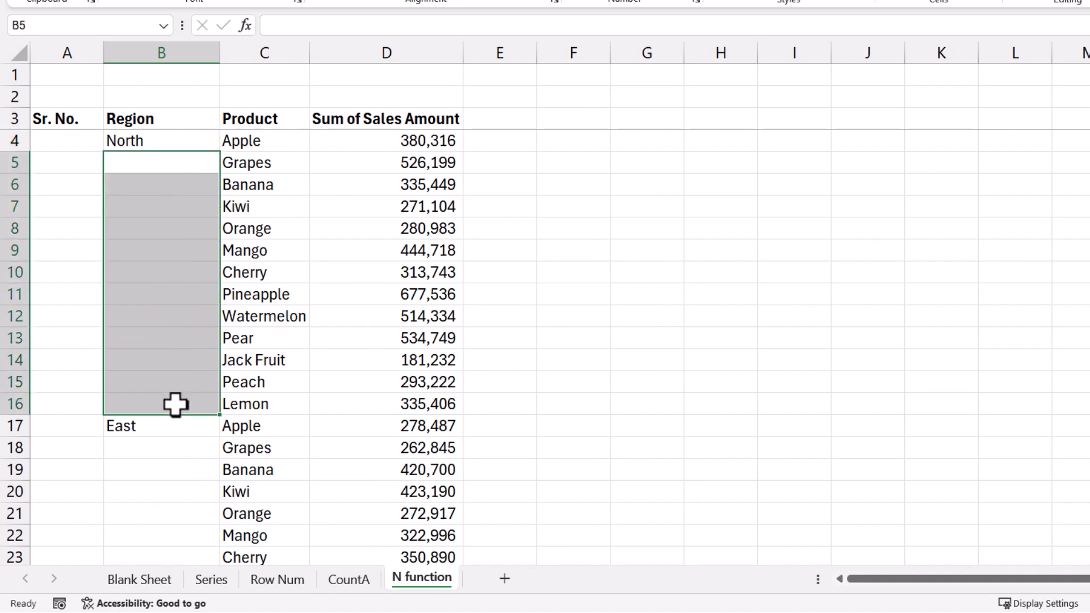
pyautogui.write('1')
pyautogui.press('Down')
pyautogui.write('2')
pyautogui.press('Up')
pyautogui.press('Up')
pyautogui.press('Down')
pyautogui.hotkey('shift', 'Down')
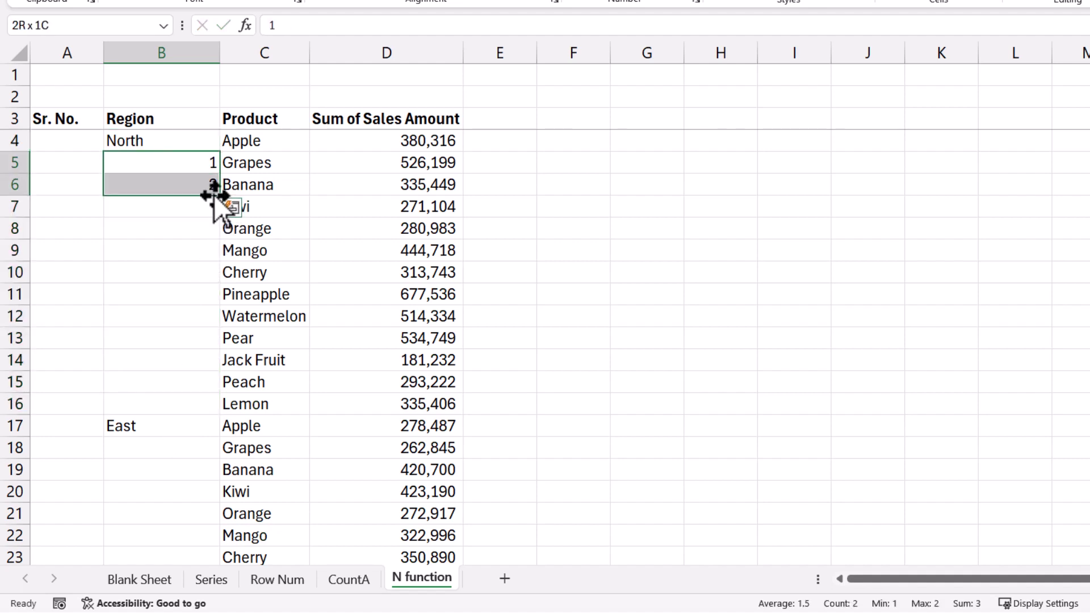
# Drag-fill the North numbers 1–12 down to B16, then undo the trial
pyautogui.moveTo(218, 194); pyautogui.dragTo(195, 404)
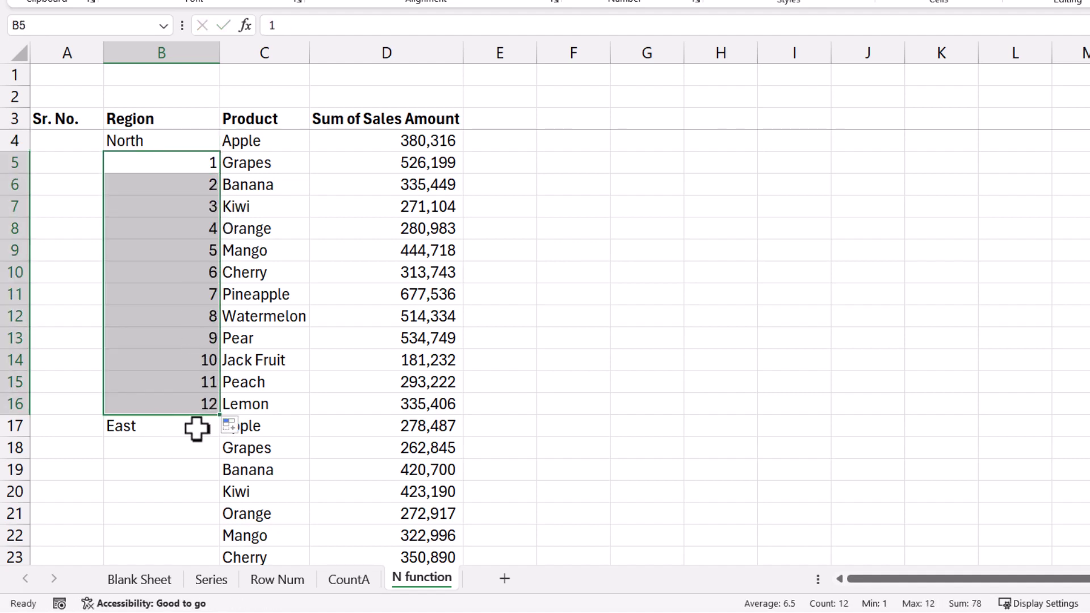
pyautogui.scroll(-1, 191, 458)
pyautogui.scroll(-2, 190, 457)
pyautogui.moveTo(177, 281); pyautogui.dragTo(175, 508)
pyautogui.scroll(3, 177, 506)
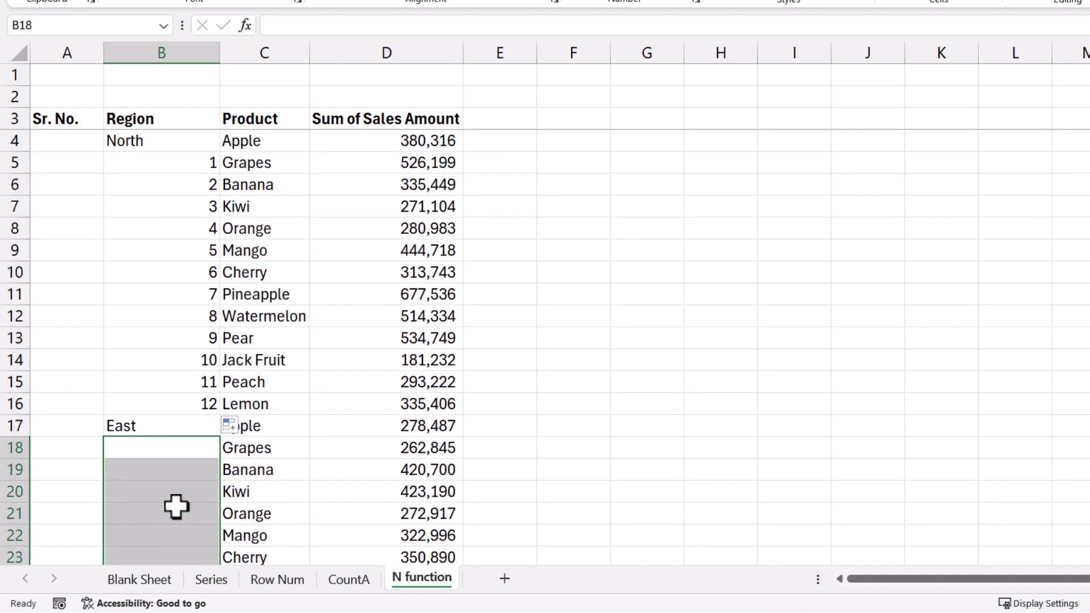
pyautogui.moveTo(193, 158); pyautogui.dragTo(187, 403)
pyautogui.press('Up')
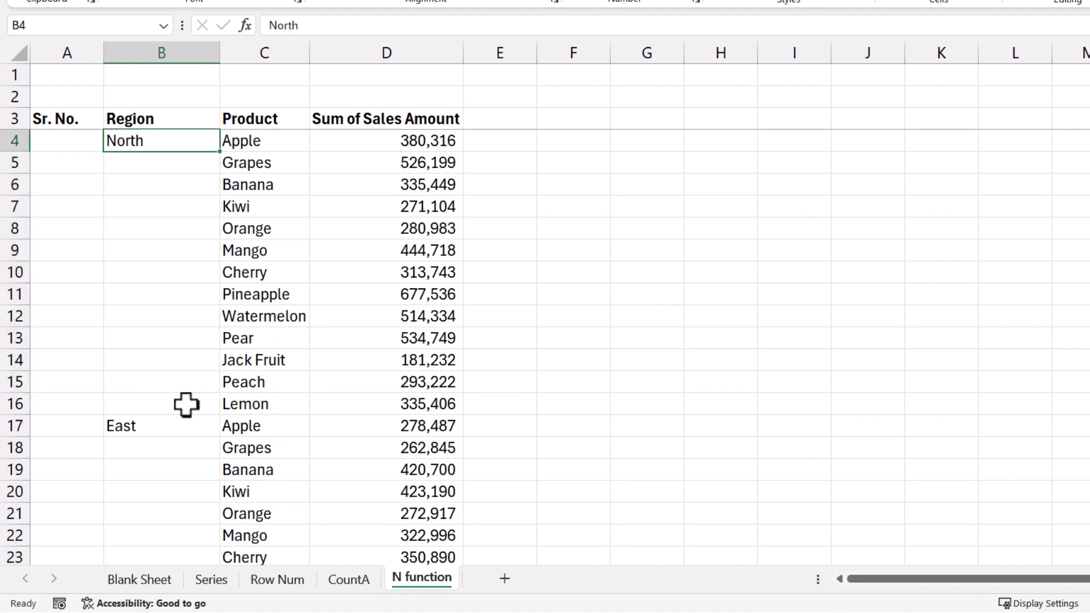
# Select B4:B55, then keep only its blank cells with Go To Special > Blanks
pyautogui.hotkey('ctrl', 'shift', 'End')
pyautogui.hotkey('shift', 'Left')
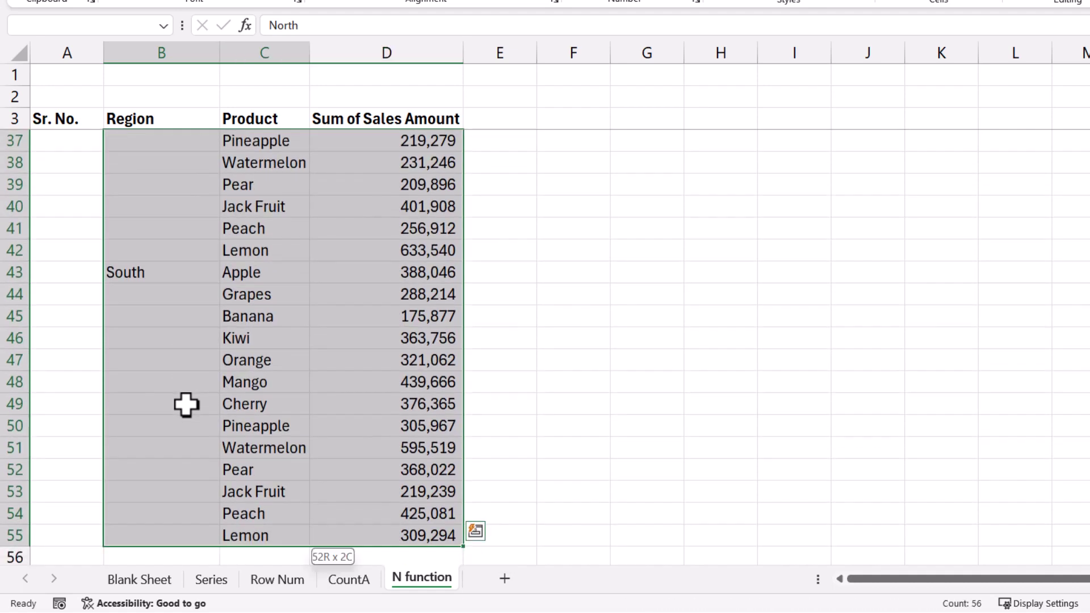
pyautogui.hotkey('shift', 'Left')
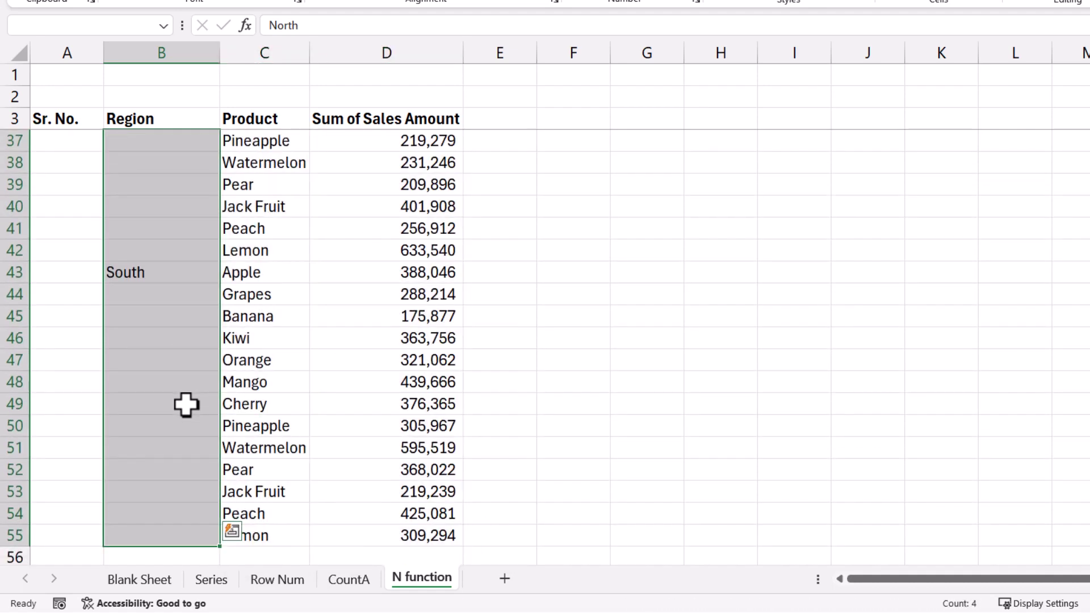
pyautogui.press('F5')
pyautogui.hotkey('alt', 's')
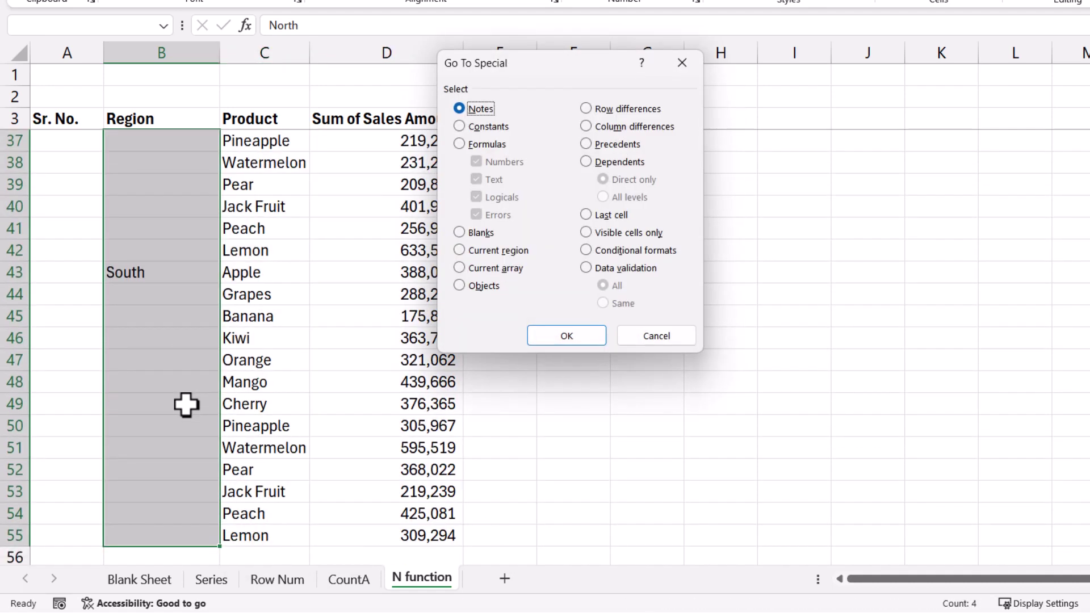
pyautogui.click(549, 330)
pyautogui.scroll(1, 354, 387)
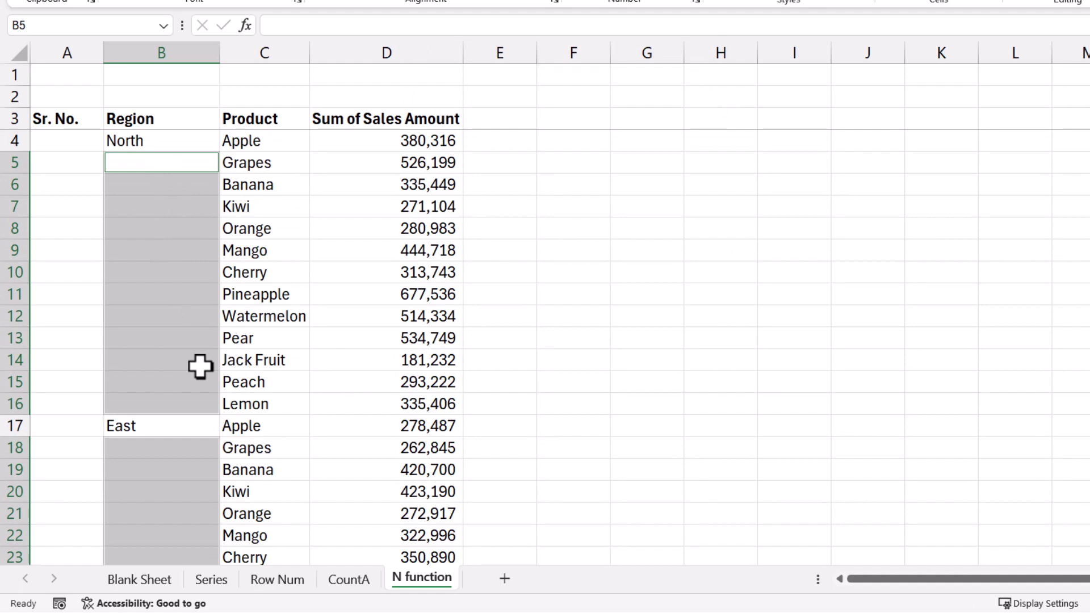
# Fill every selected blank cell with =N(B4)+1 using Ctrl+Enter
pyautogui.write('=n')
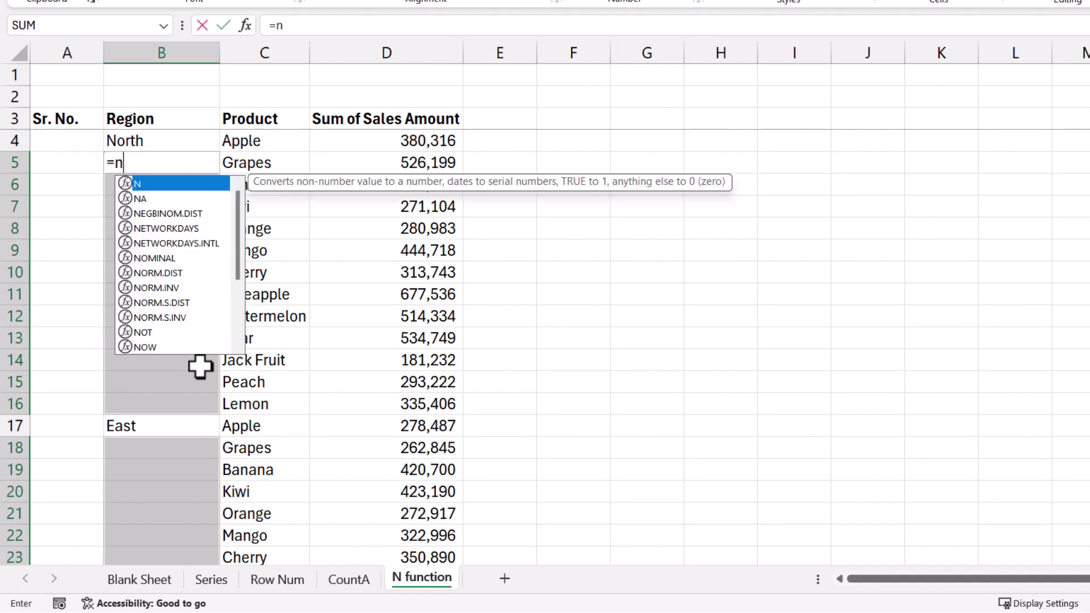
pyautogui.press('Tab')
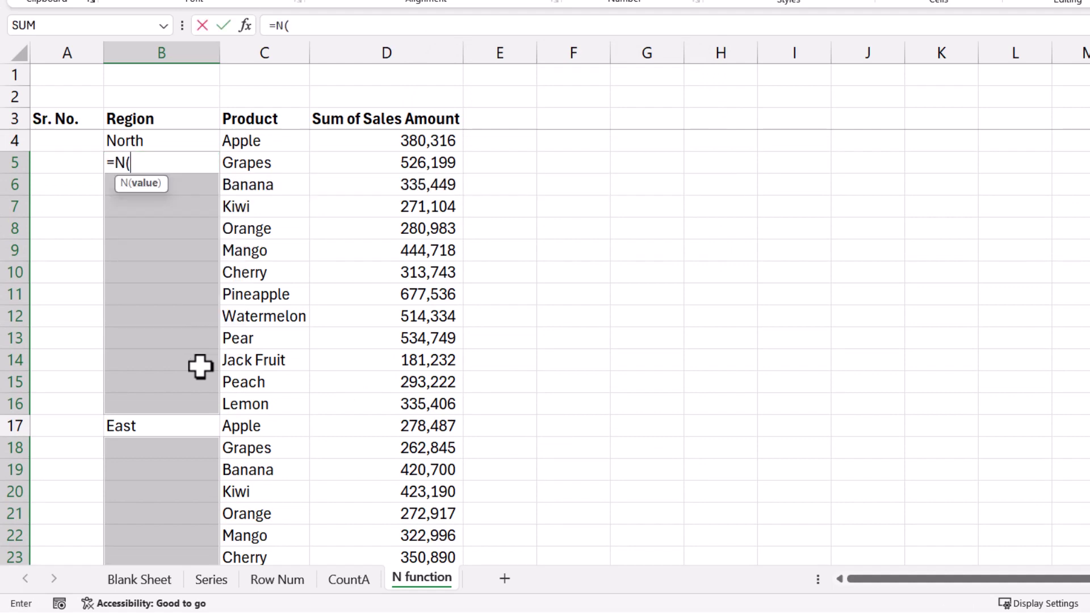
pyautogui.press('Up')
pyautogui.write(')')
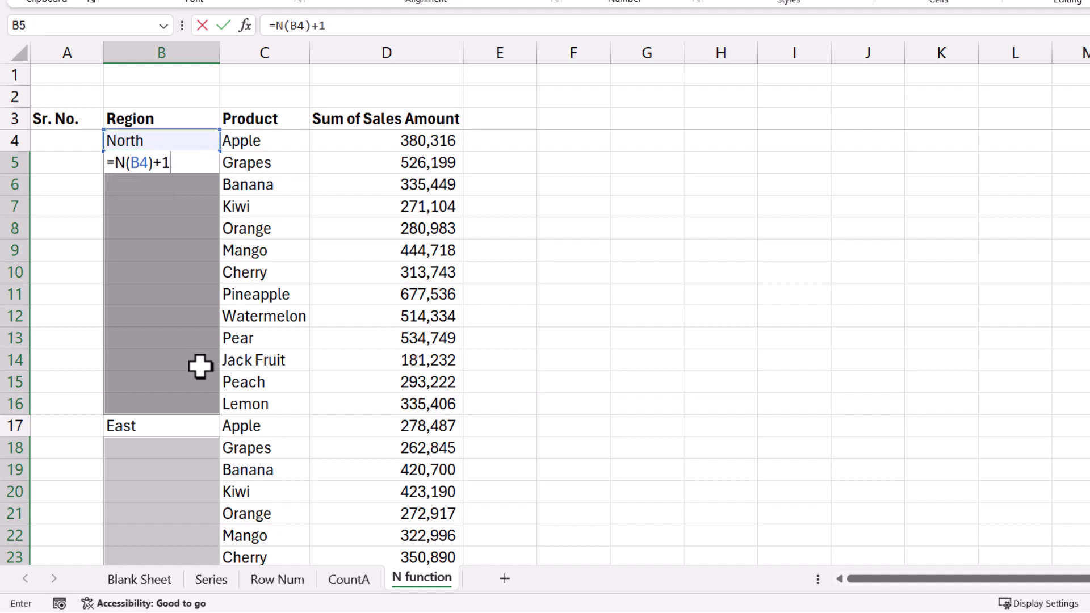
pyautogui.hotkey('ctrl', 'Return')
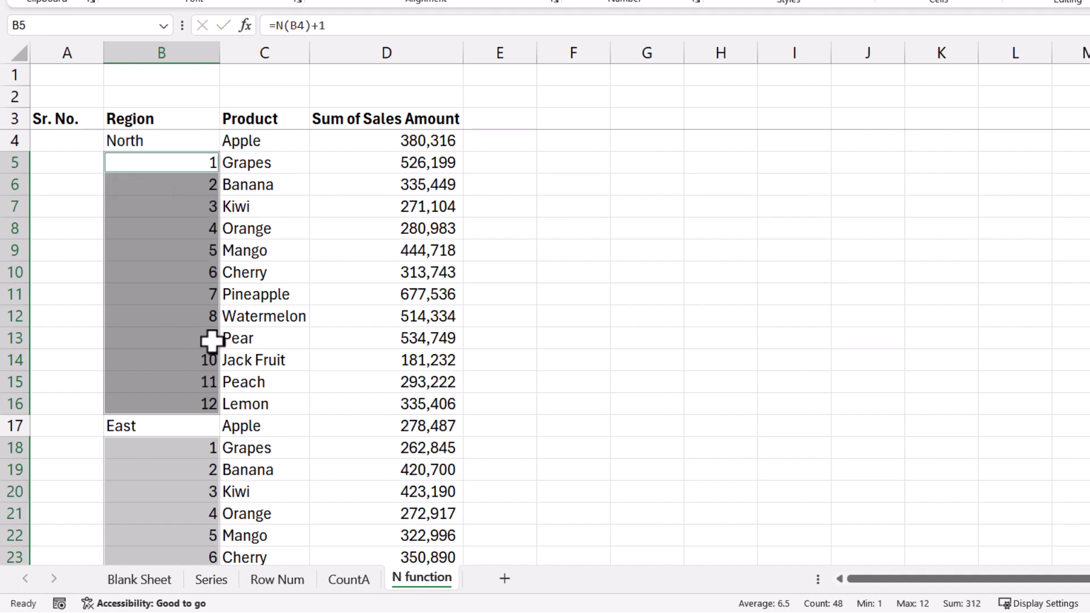
# Inspect the filled N formulas, such as the one in B8, and deselect them
pyautogui.click(184, 228)
pyautogui.scroll(-11, 179, 319)
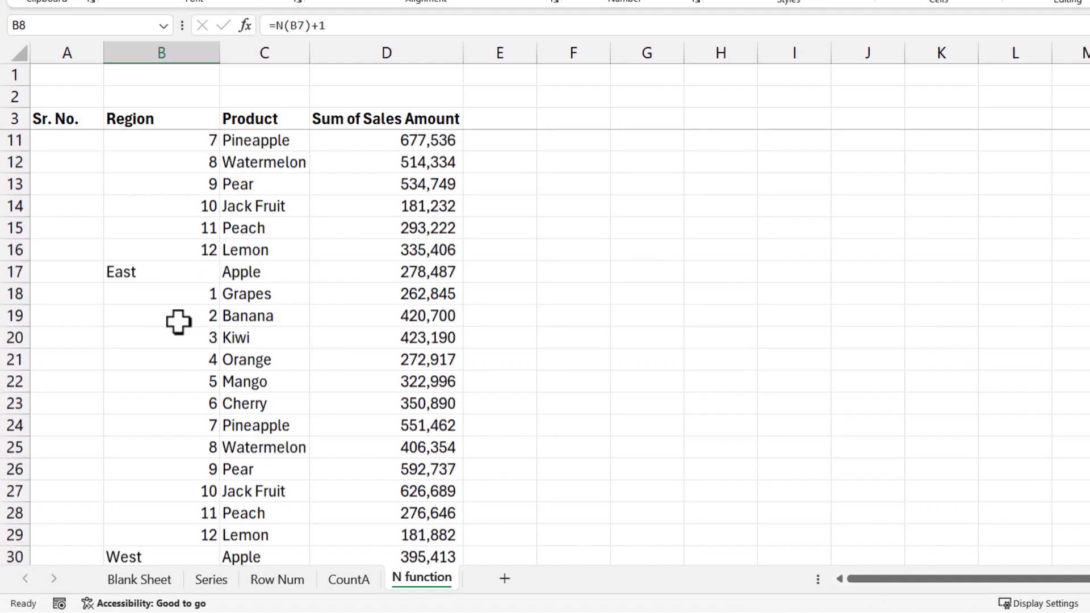
pyautogui.scroll(9, 178, 321)
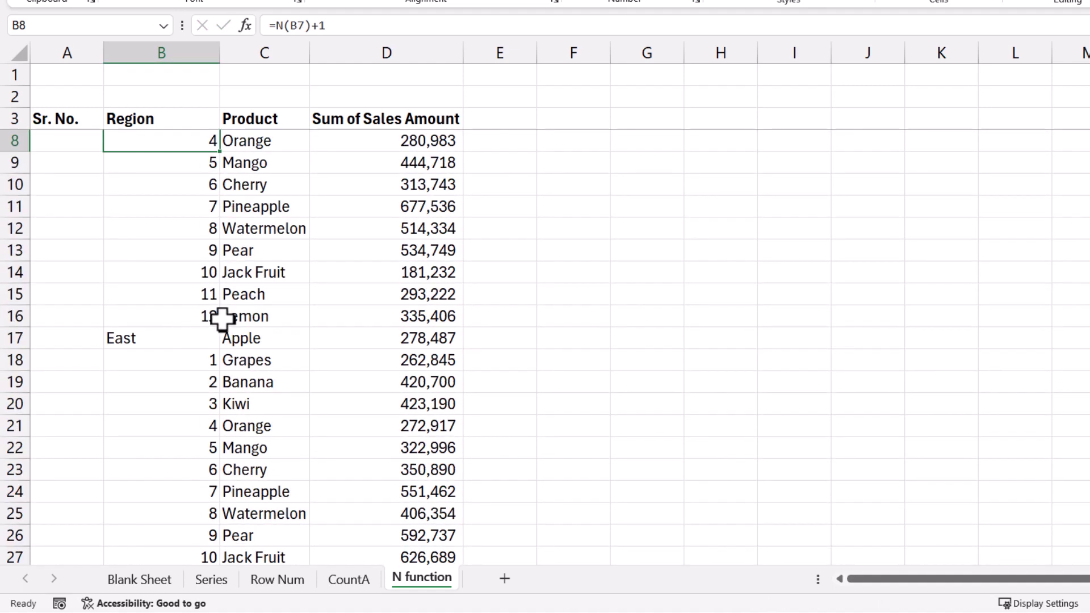
pyautogui.moveTo(210, 294); pyautogui.dragTo(187, 162)
pyautogui.click(273, 206)
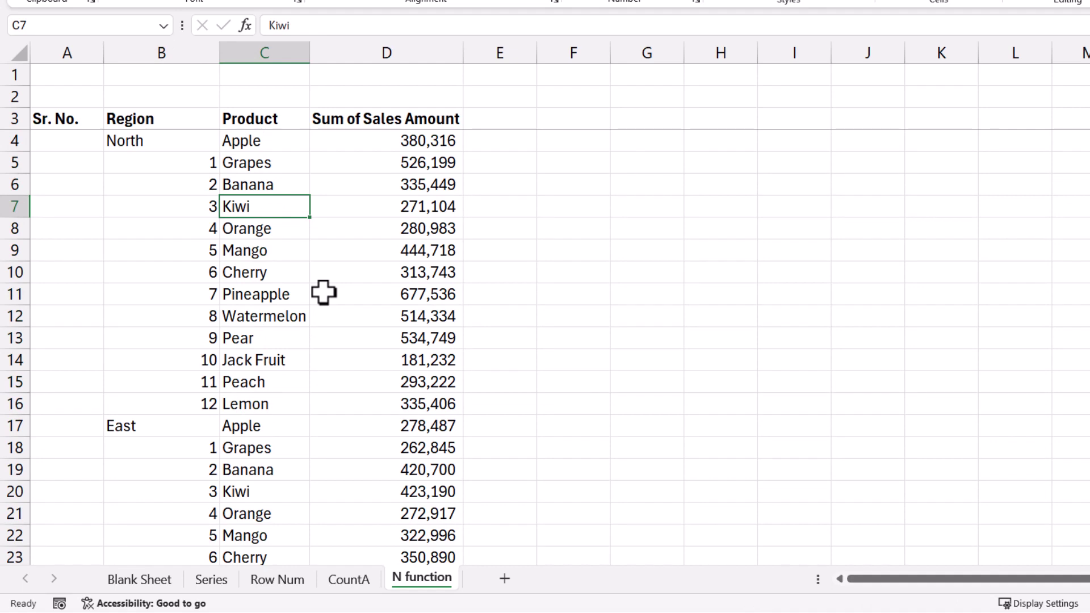